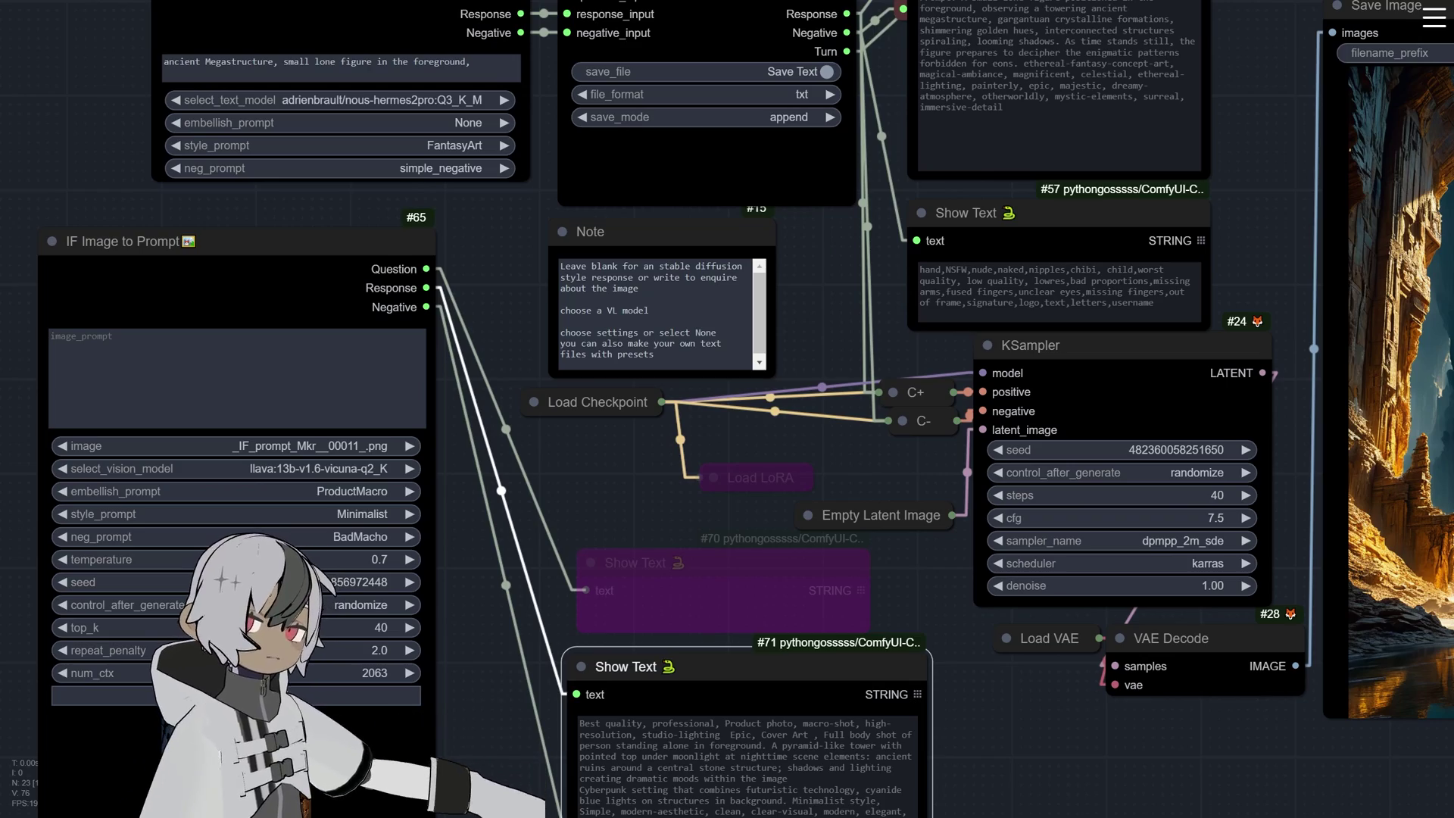
- Pan and zoom the canvas to center the IF Prompt to Prompt node and its notes
scroll(485, 519, down, 5)
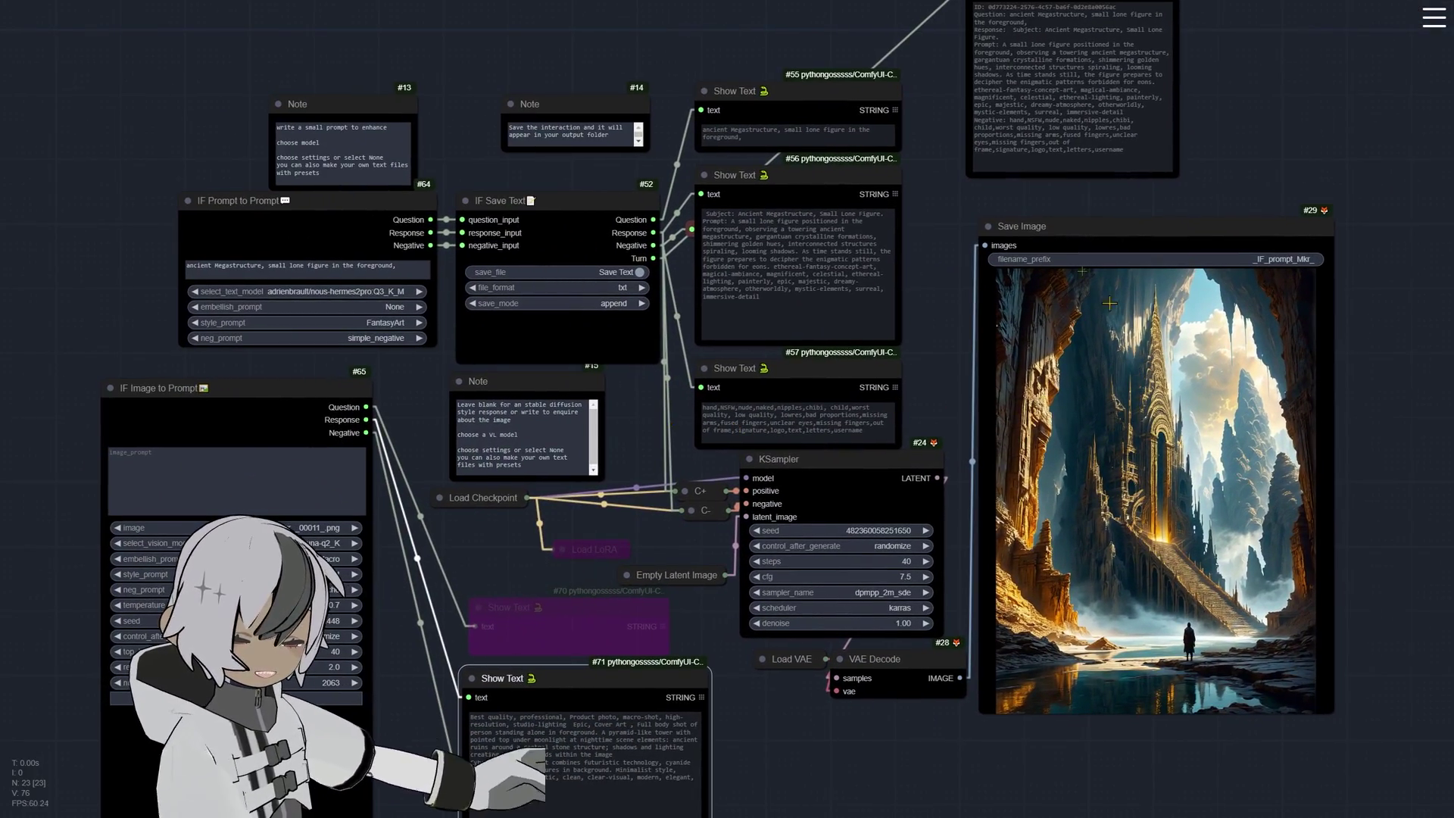
scroll(780, 229, up, 5)
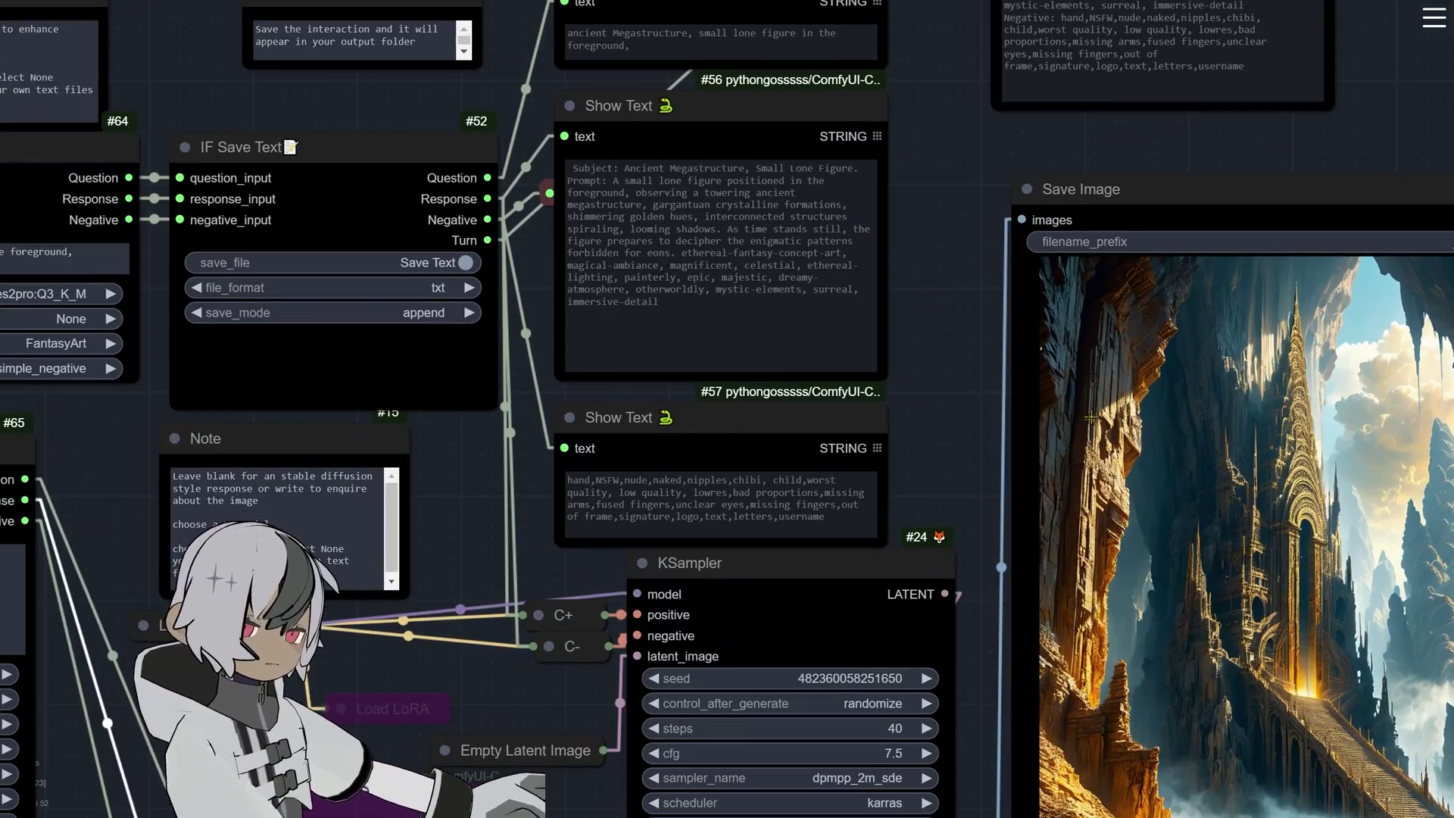
scroll(958, 397, down, 3)
scroll(1058, 422, up, 6)
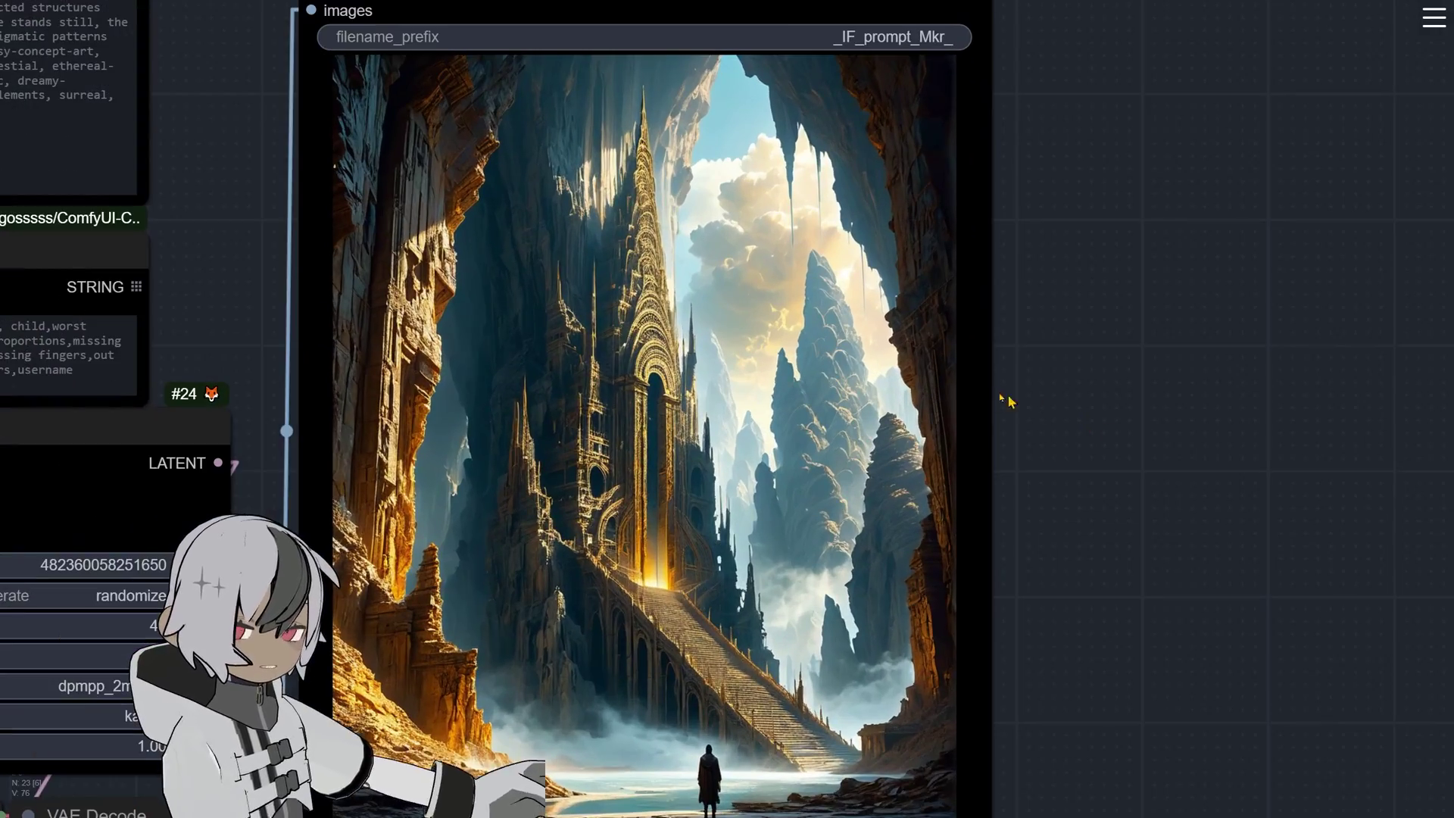
scroll(1221, 301, down, 1)
scroll(852, 346, up, 1)
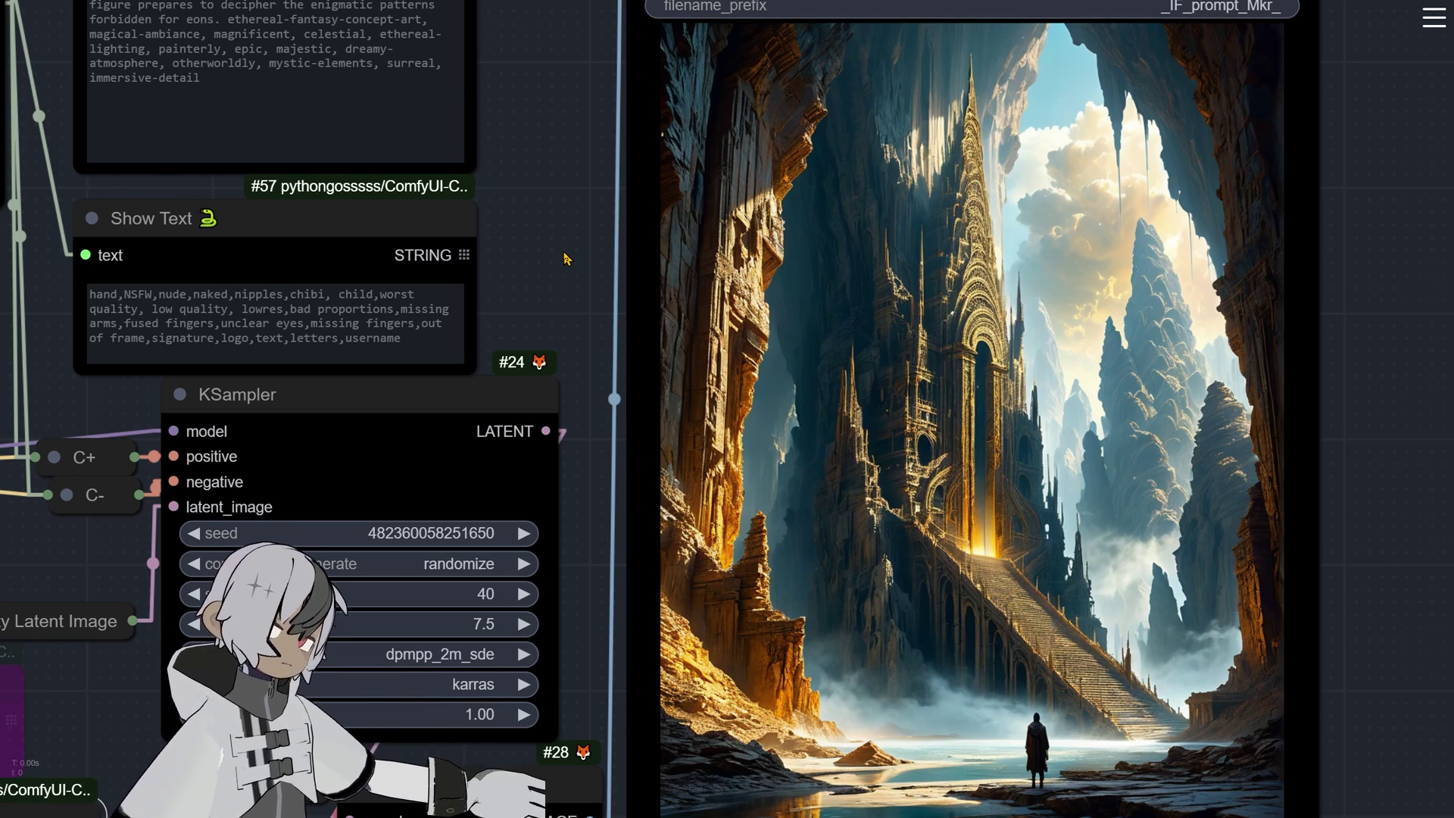
drag(522, 254, 1280, 386)
scroll(536, 420, down, 3)
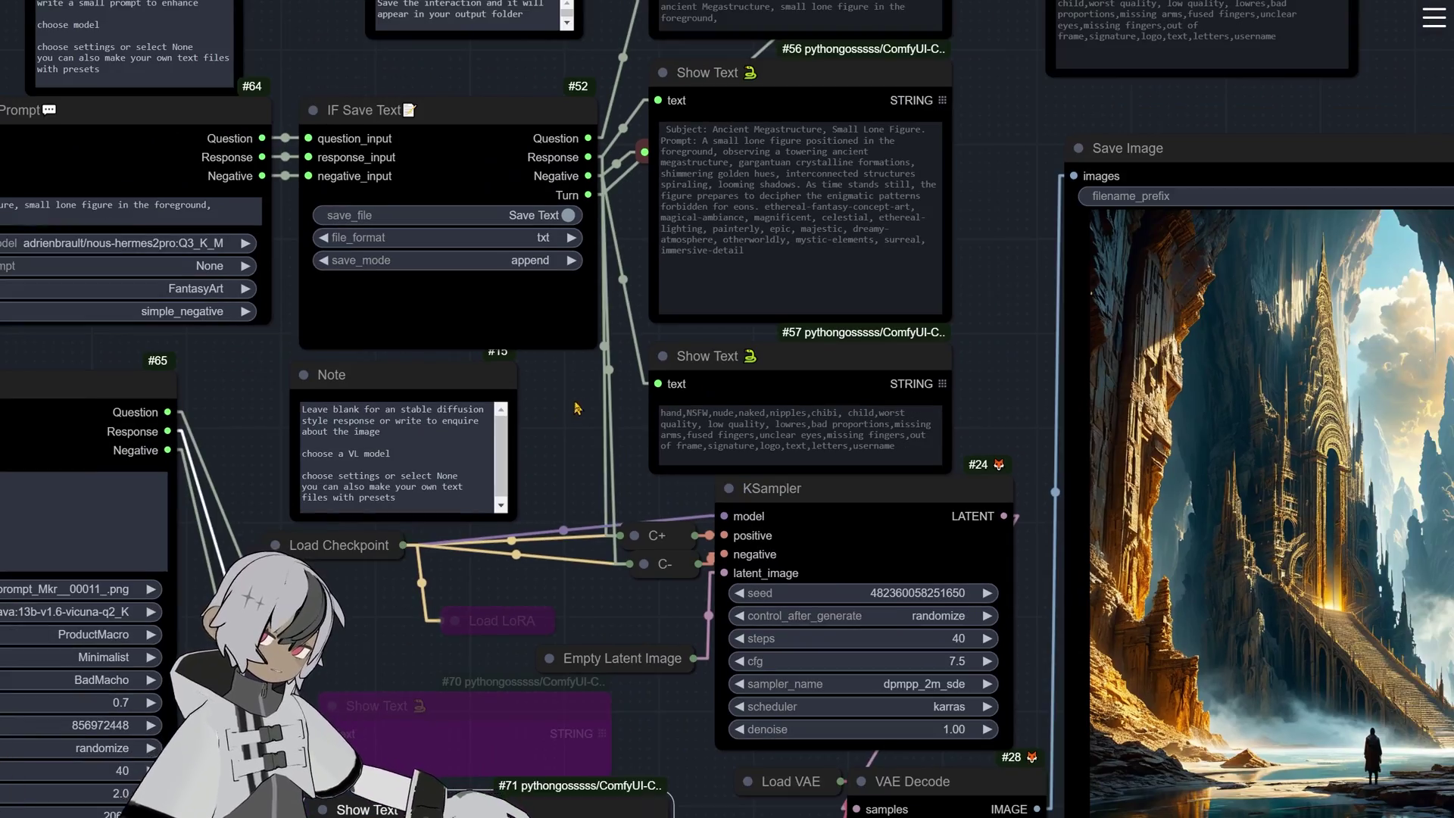
drag(577, 408, 690, 509)
scroll(655, 488, up, 5)
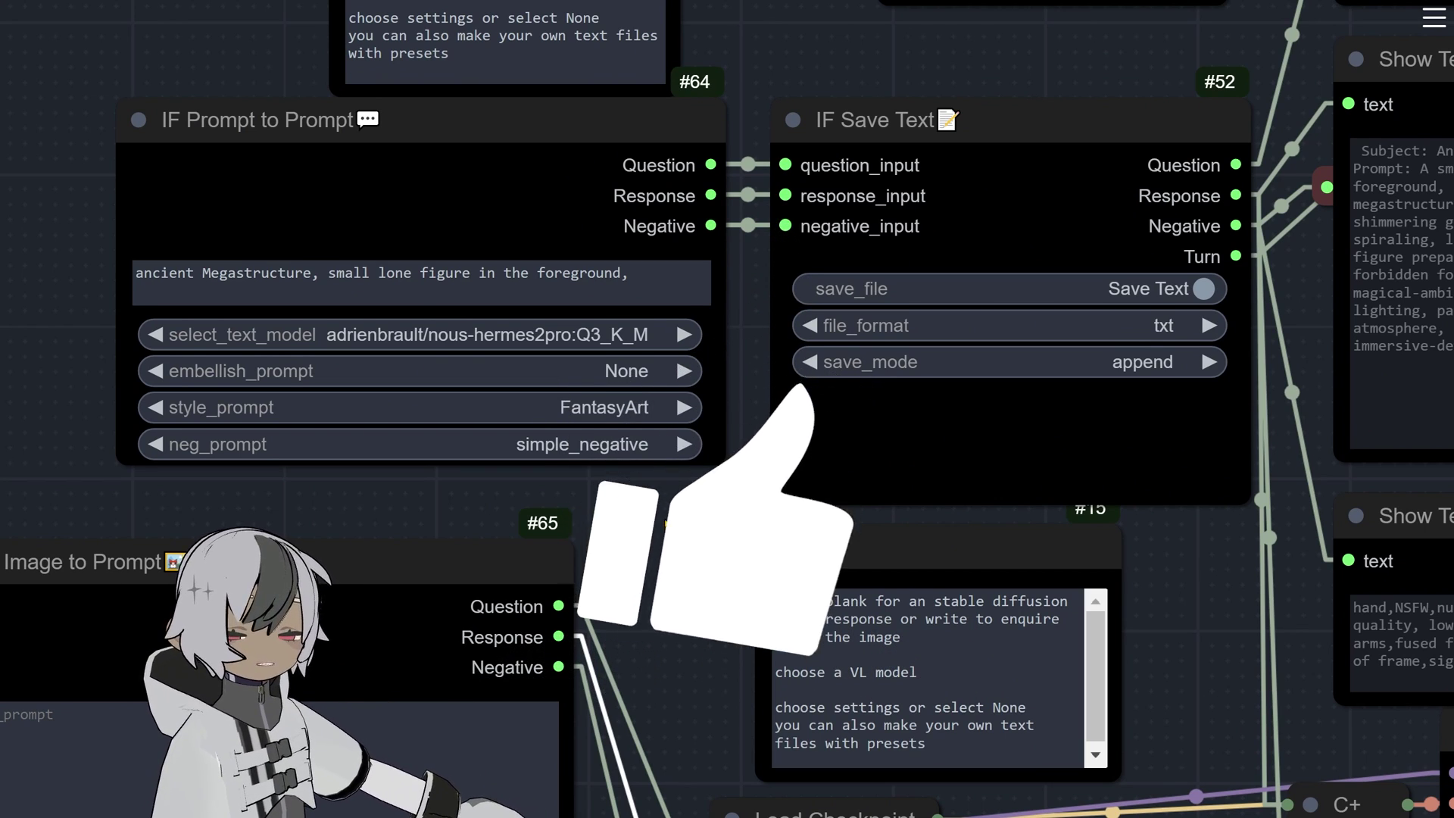
drag(668, 521, 544, 506)
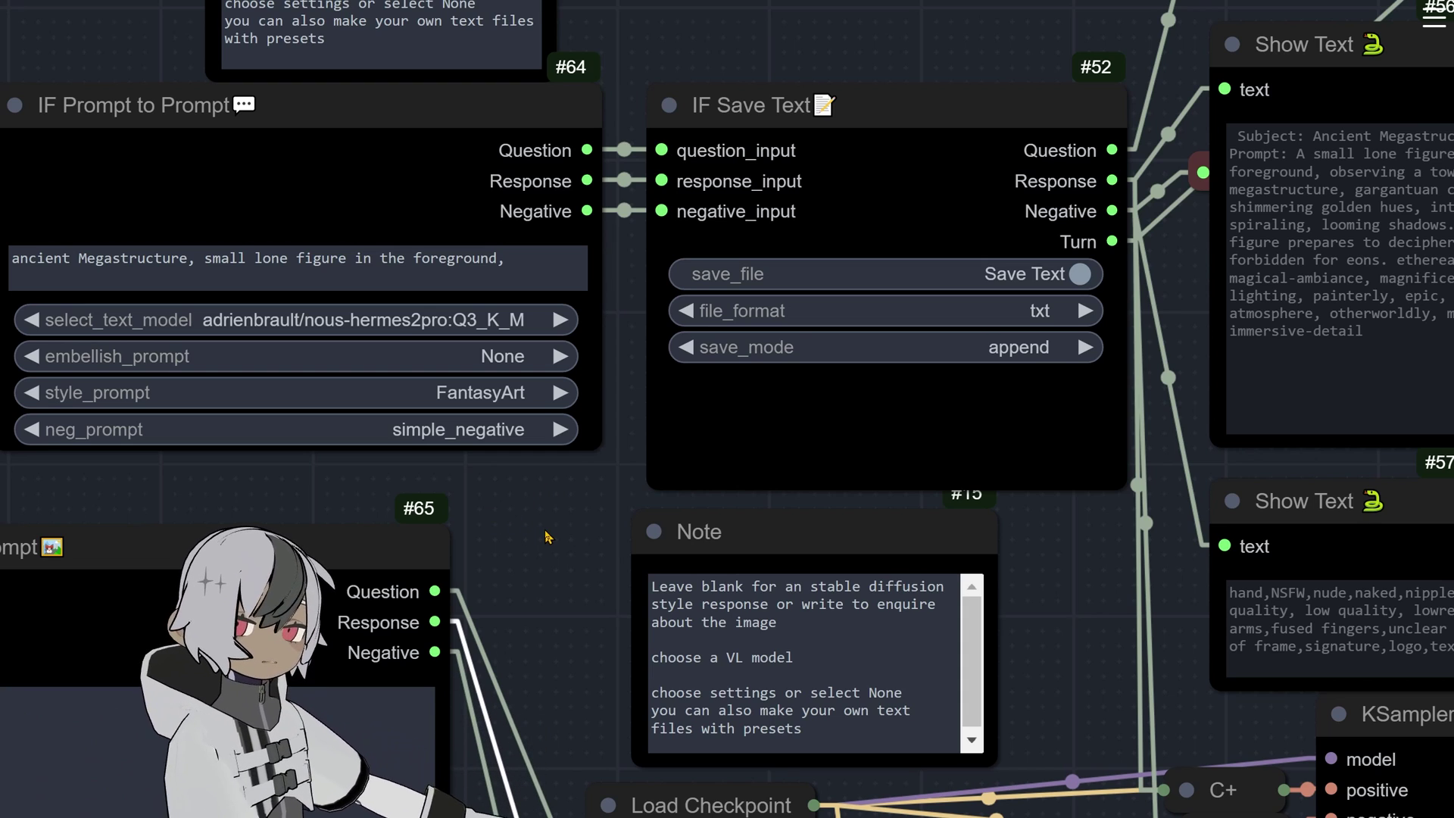
scroll(554, 514, down, 2)
drag(554, 514, 649, 568)
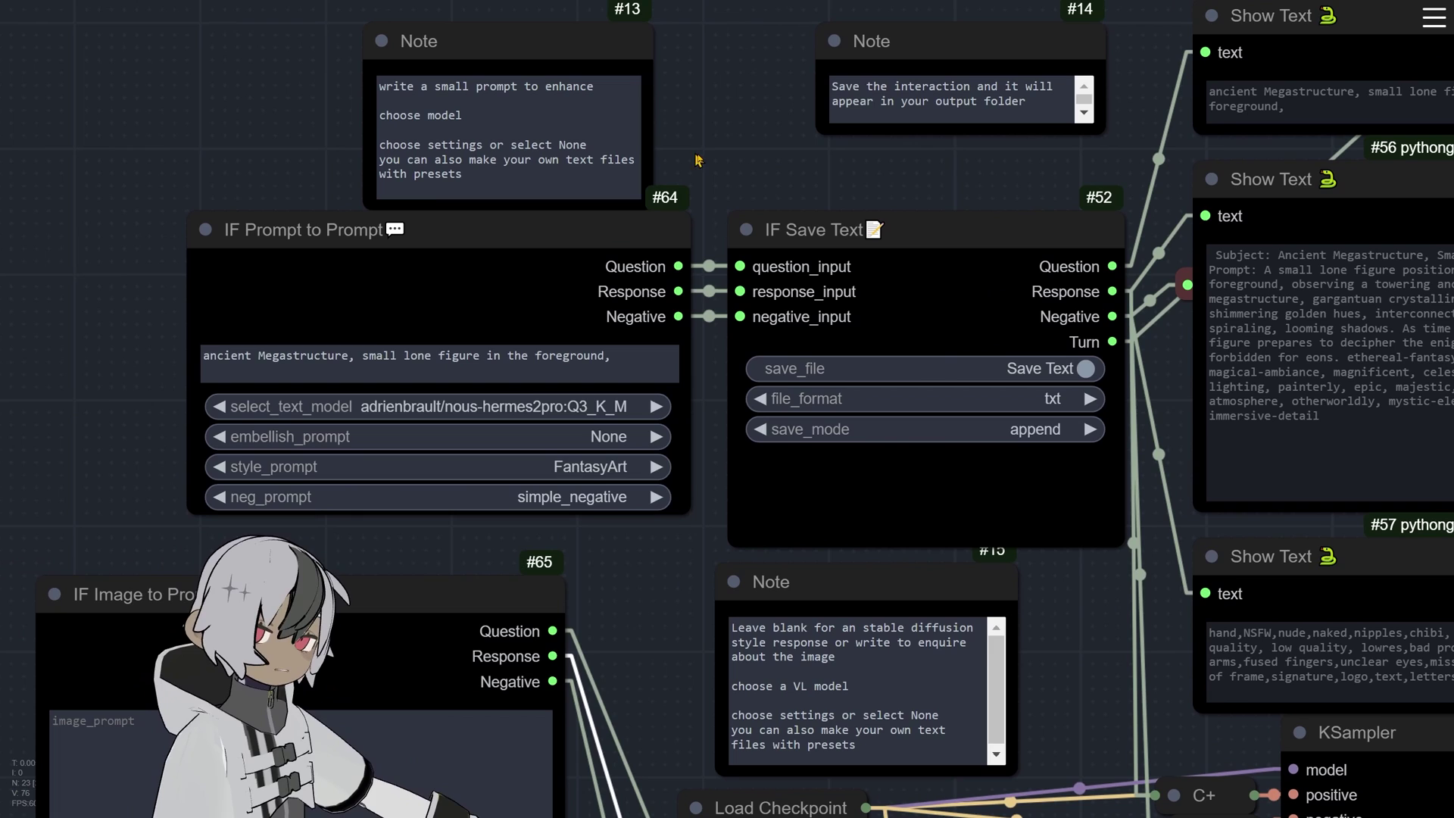
scroll(736, 163, up, 2)
drag(160, 403, 424, 392)
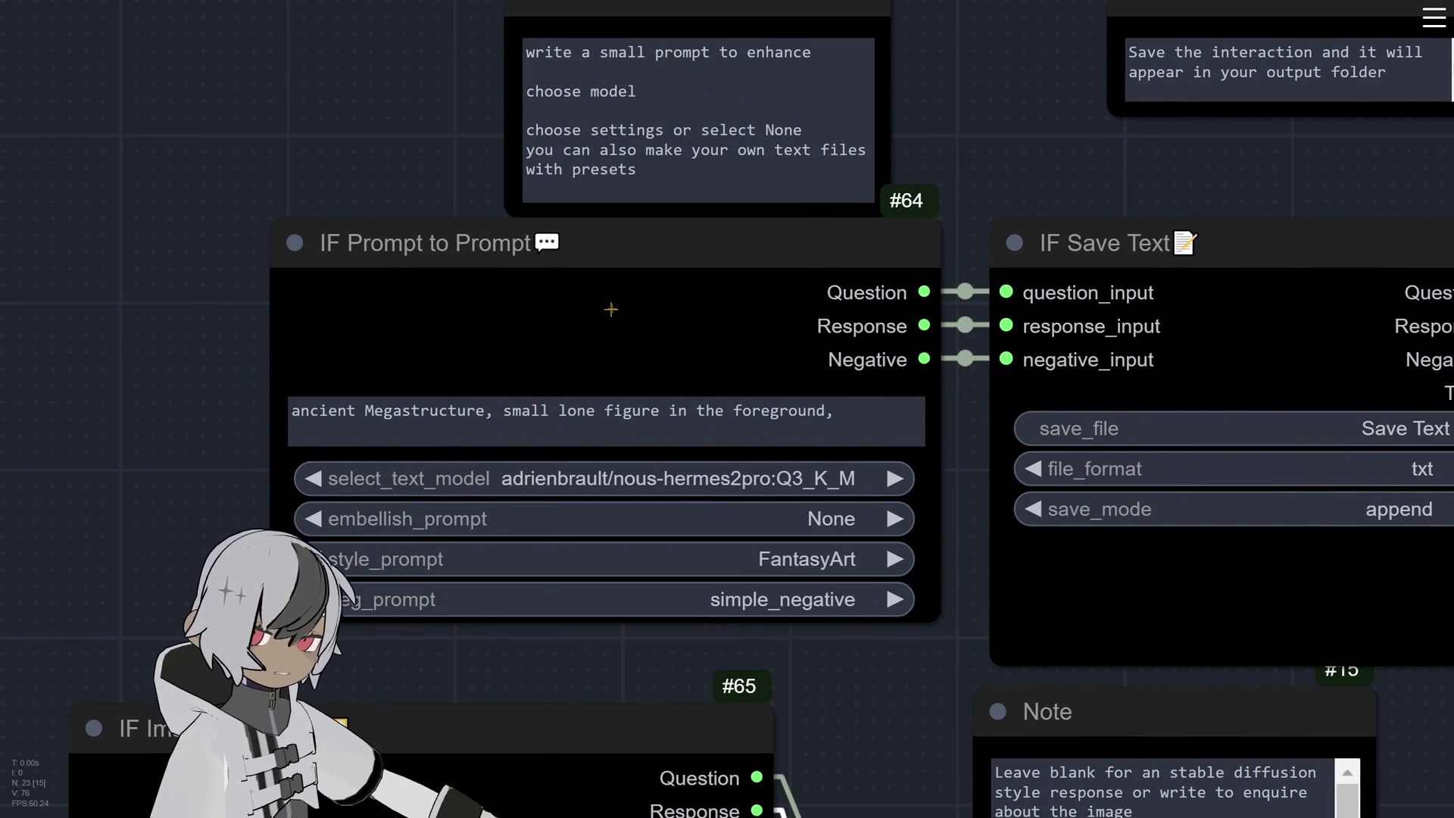
- Add an IF Save Text node from the ImpactFrames node category
right_click(969, 155)
click(976, 150)
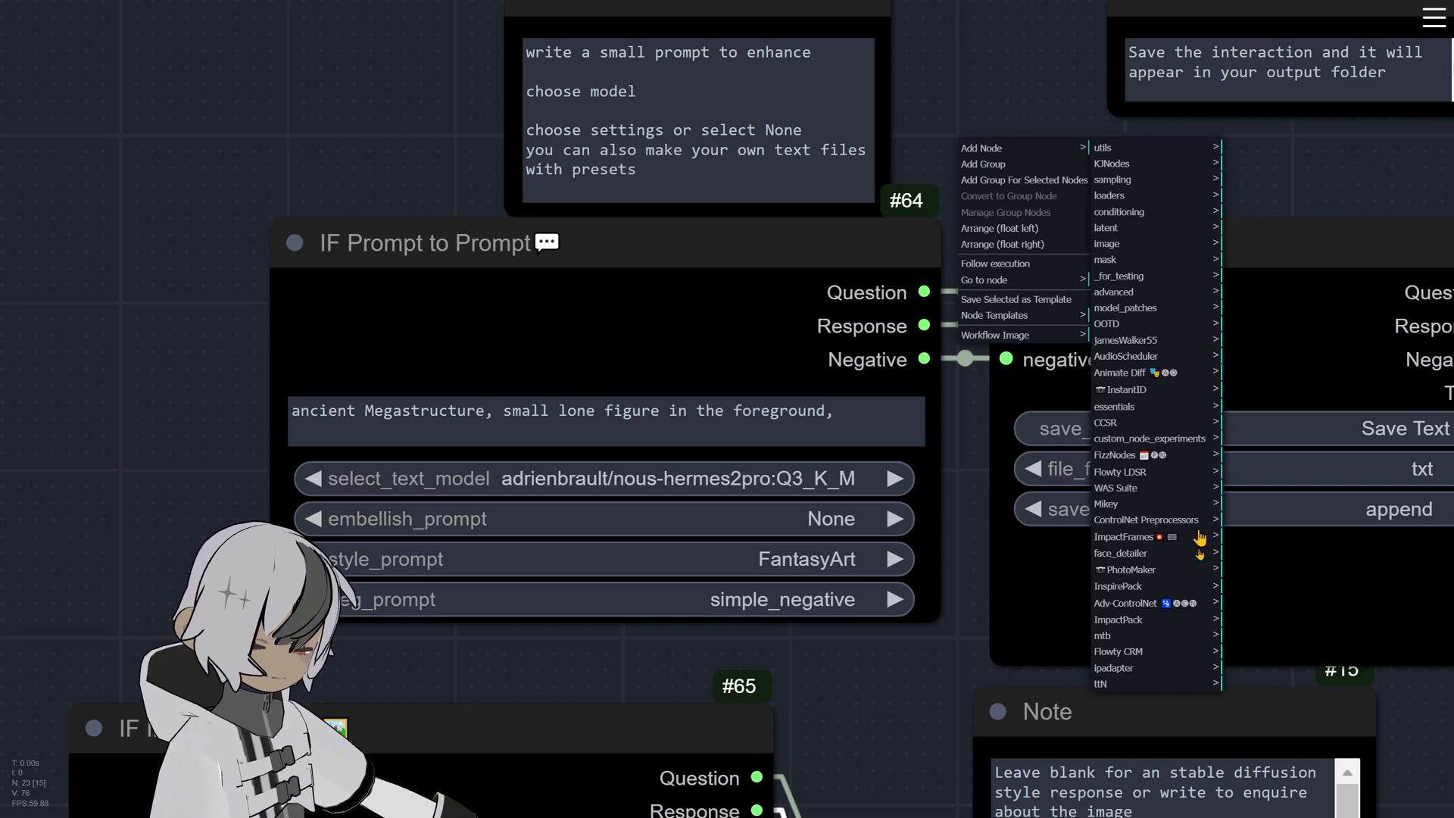
click(1125, 540)
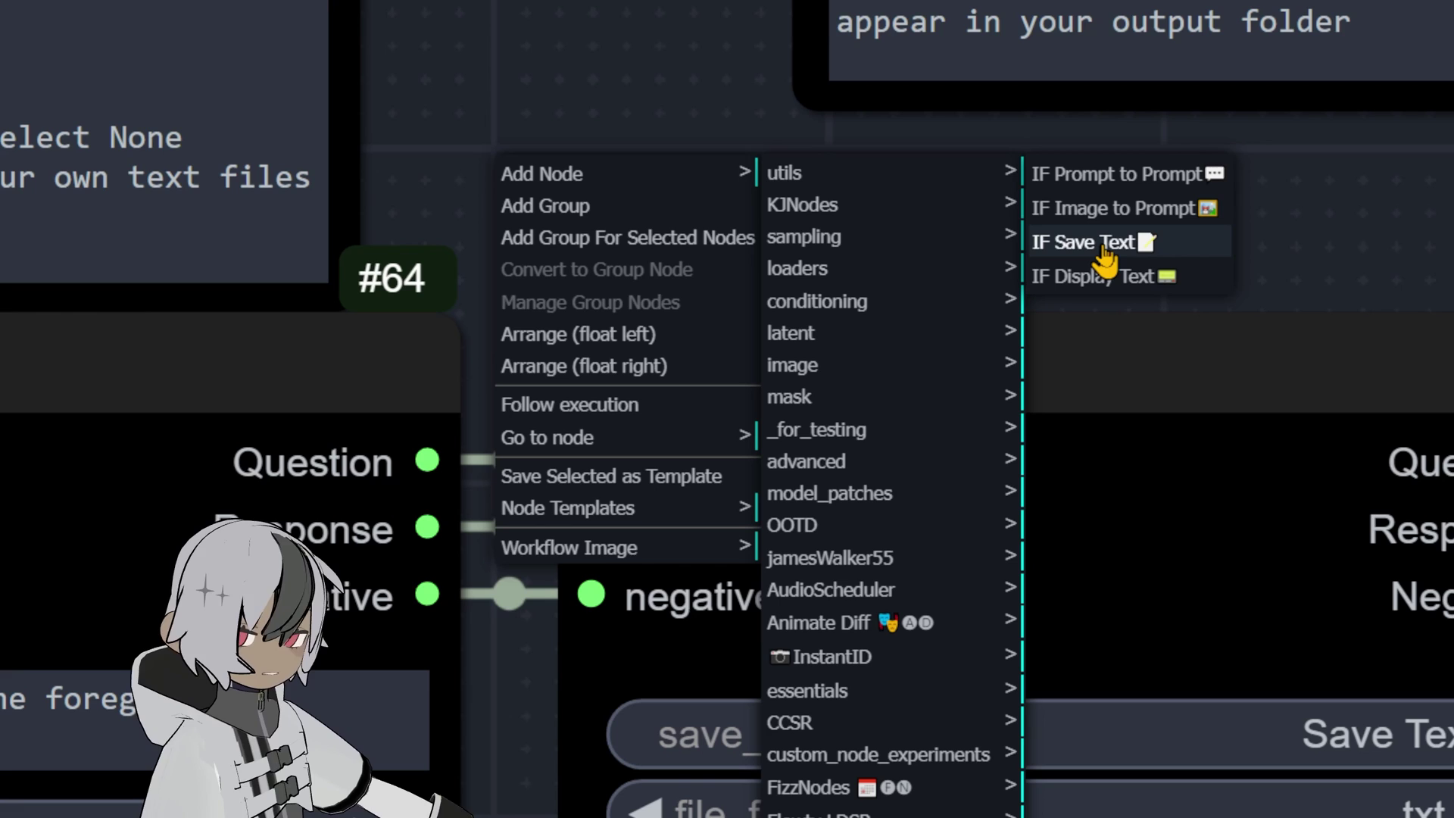
click(1104, 252)
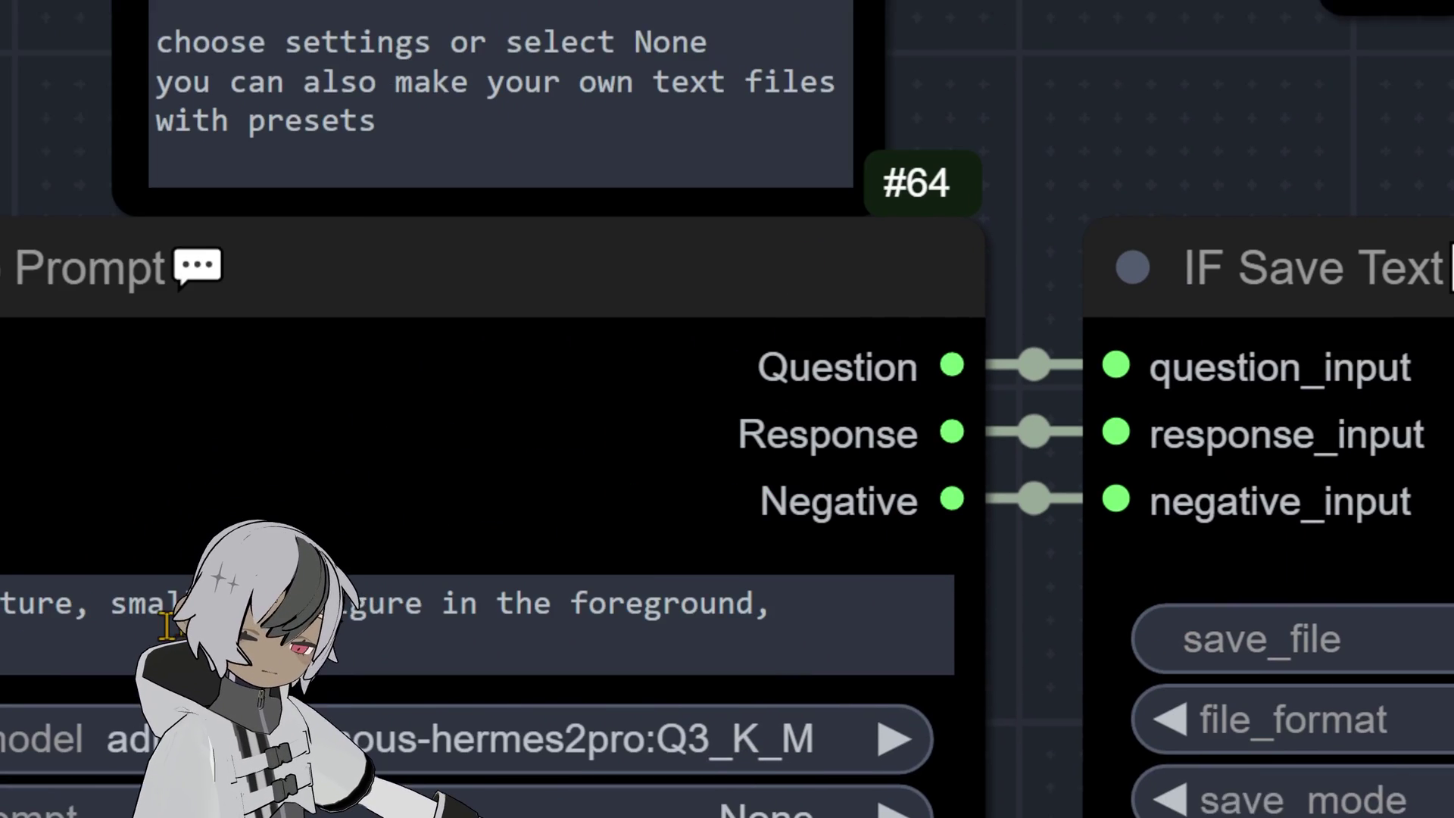
click(458, 745)
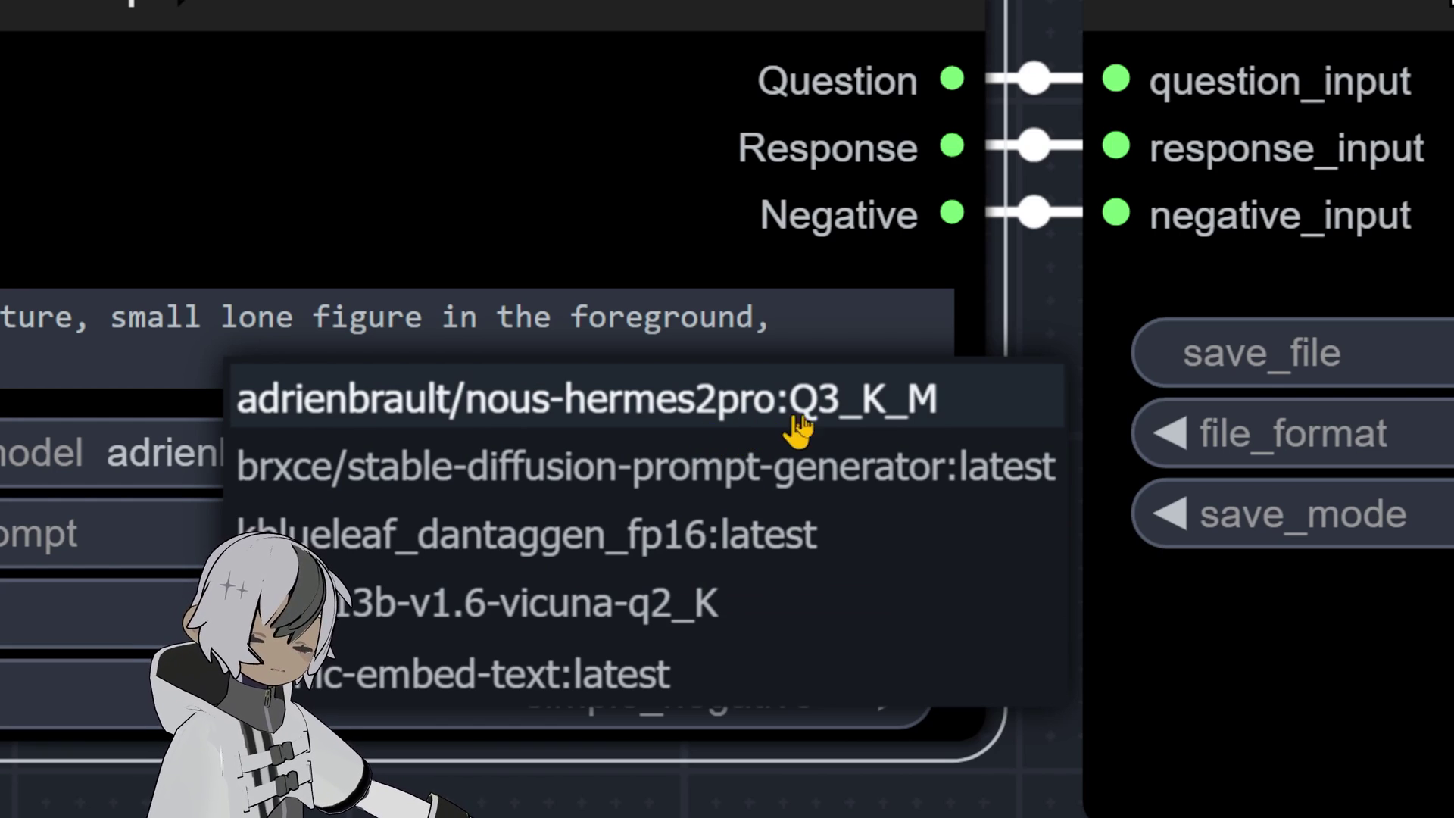
click(1053, 306)
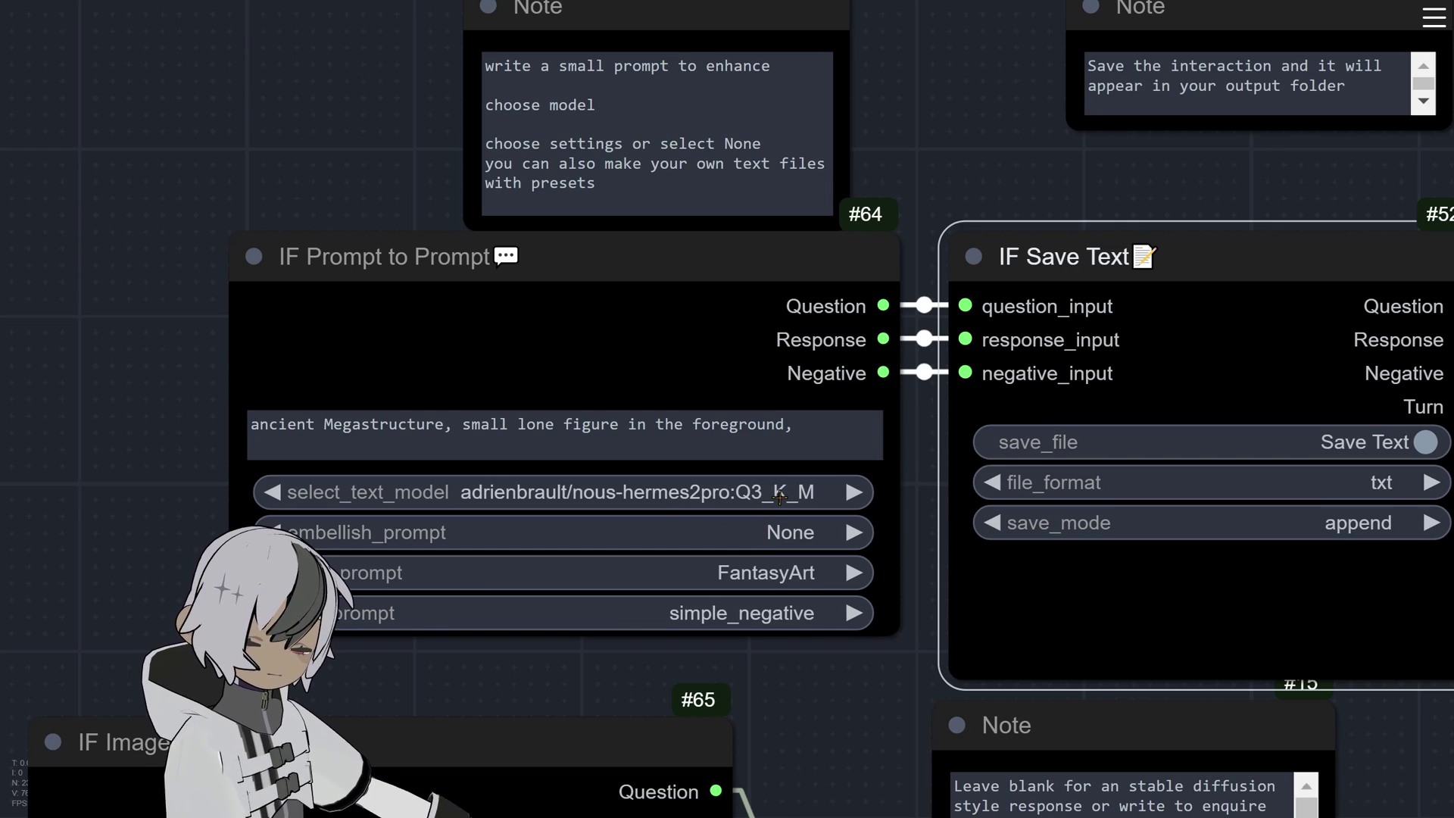
click(780, 496)
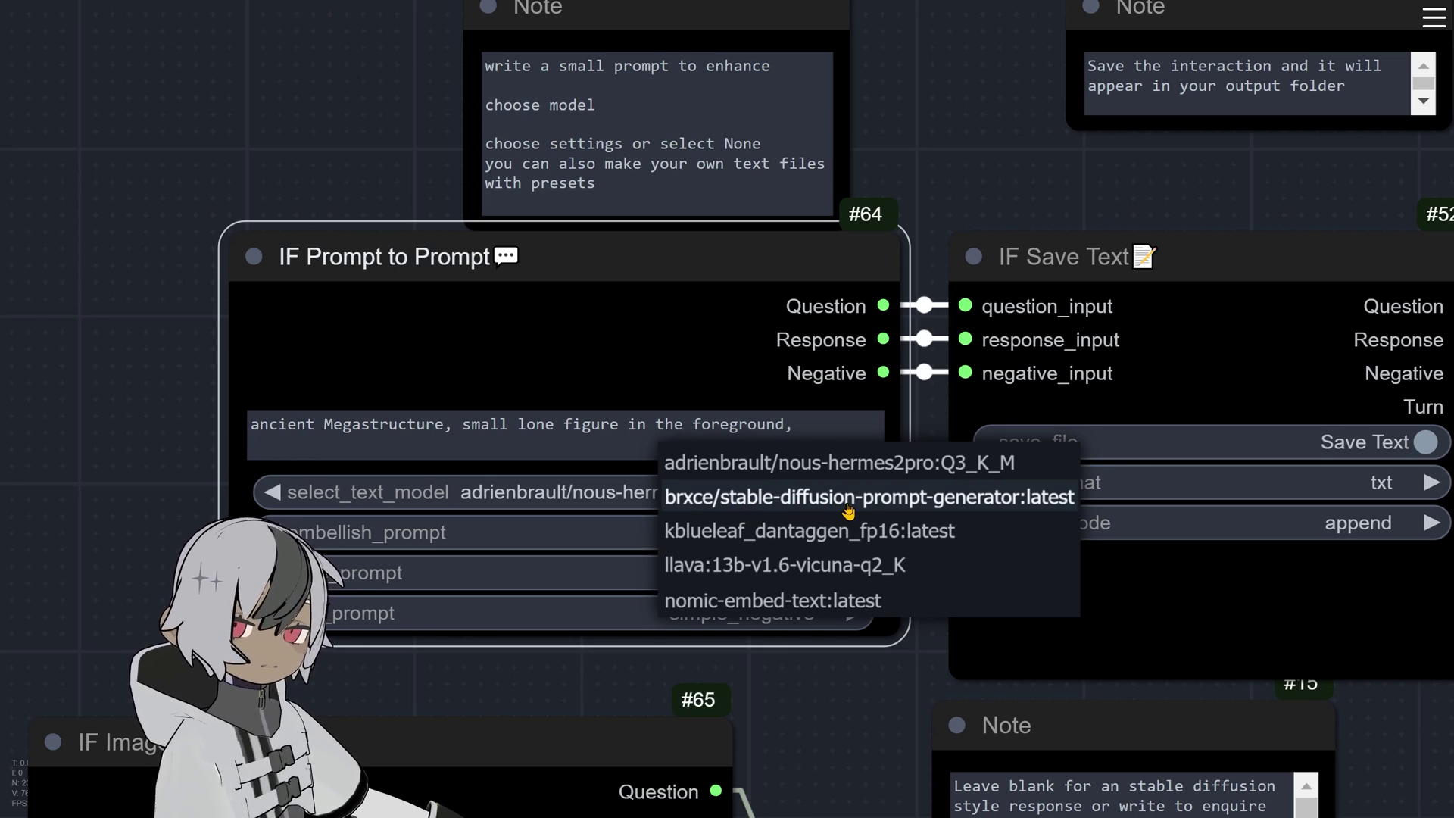
click(913, 447)
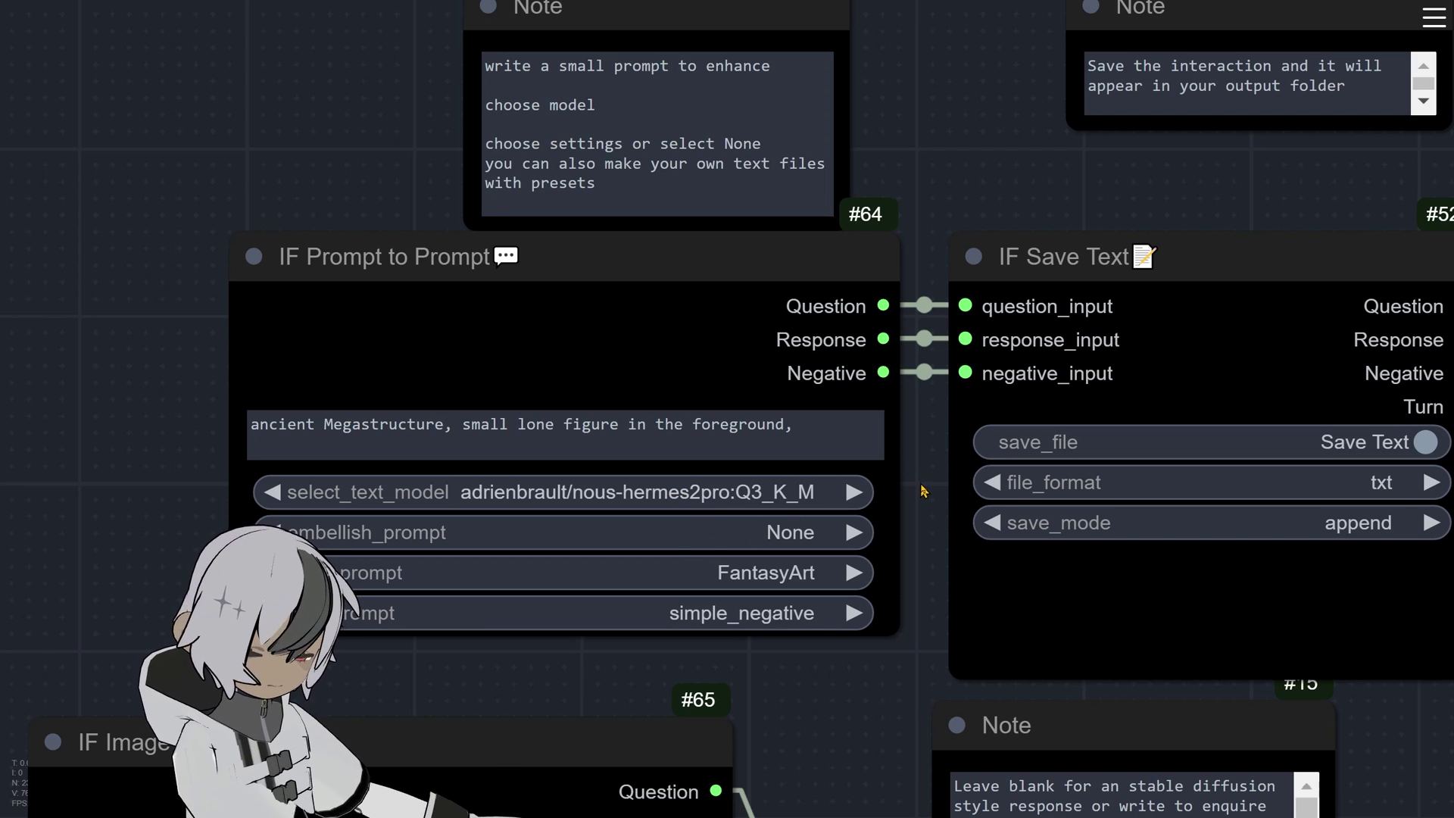
- Set embellish_prompt to Epic on IF Prompt to Prompt, leaving style_prompt on FantasyArt
scroll(924, 491, up, 2)
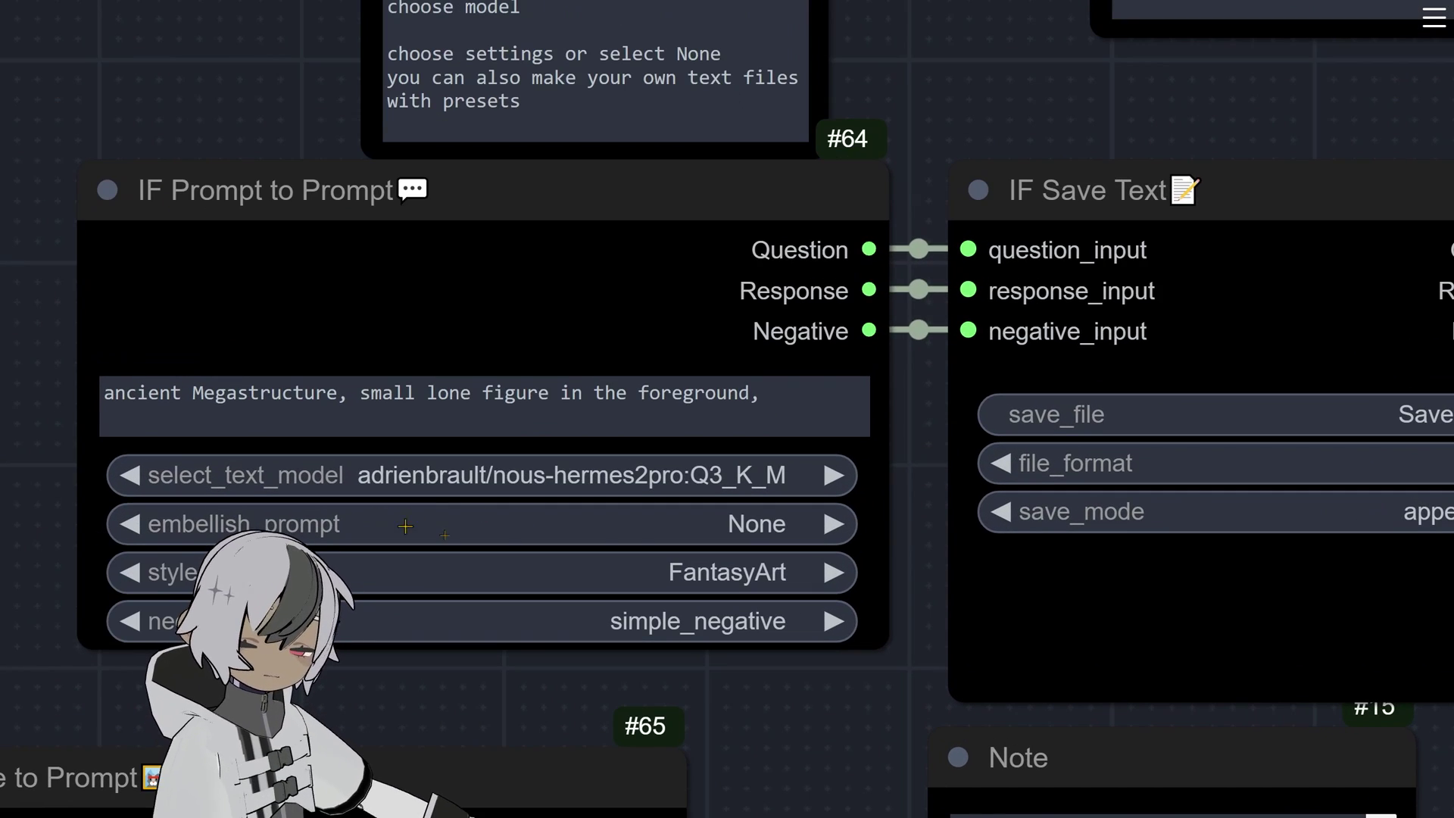
click(773, 526)
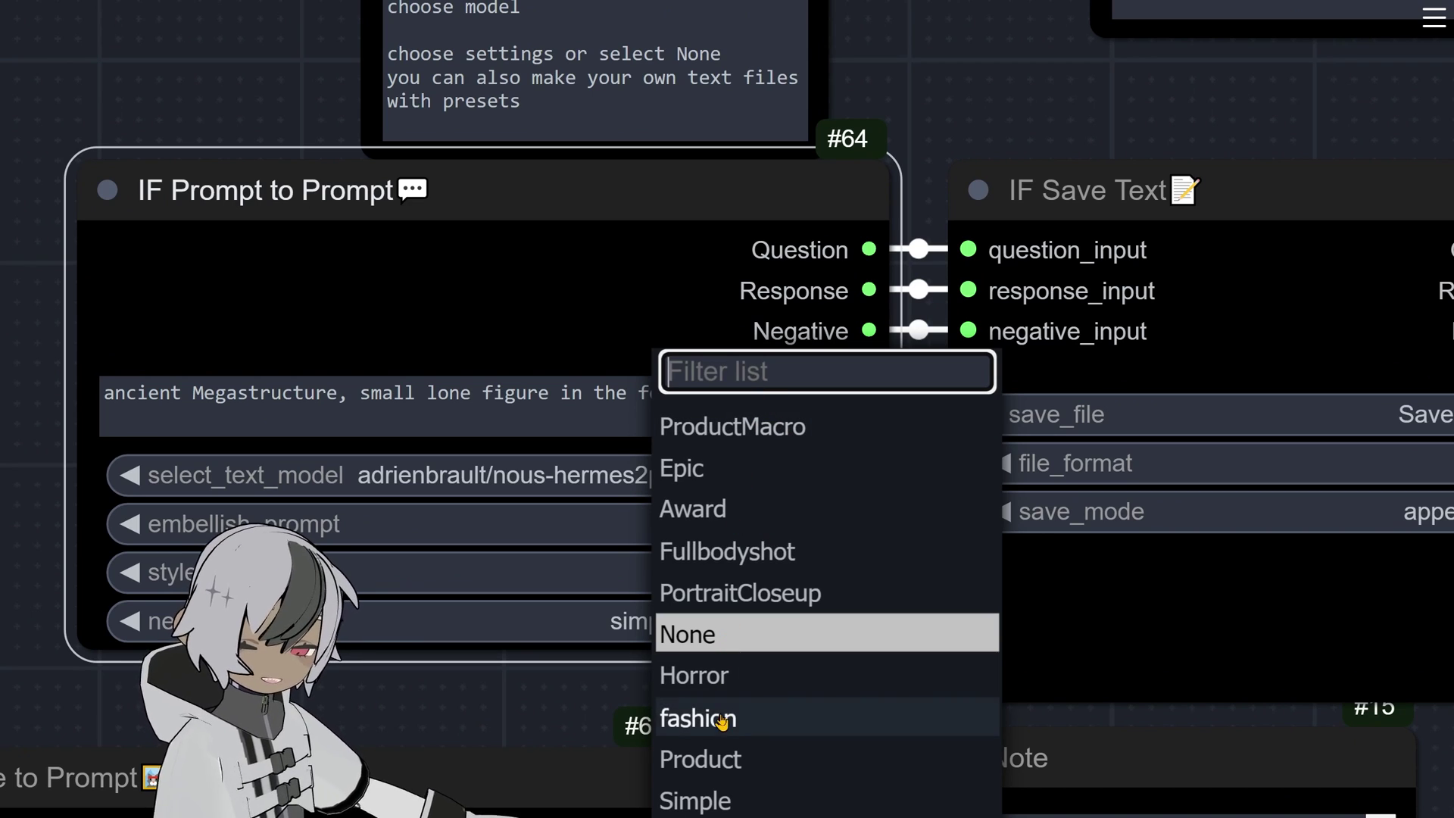
click(706, 476)
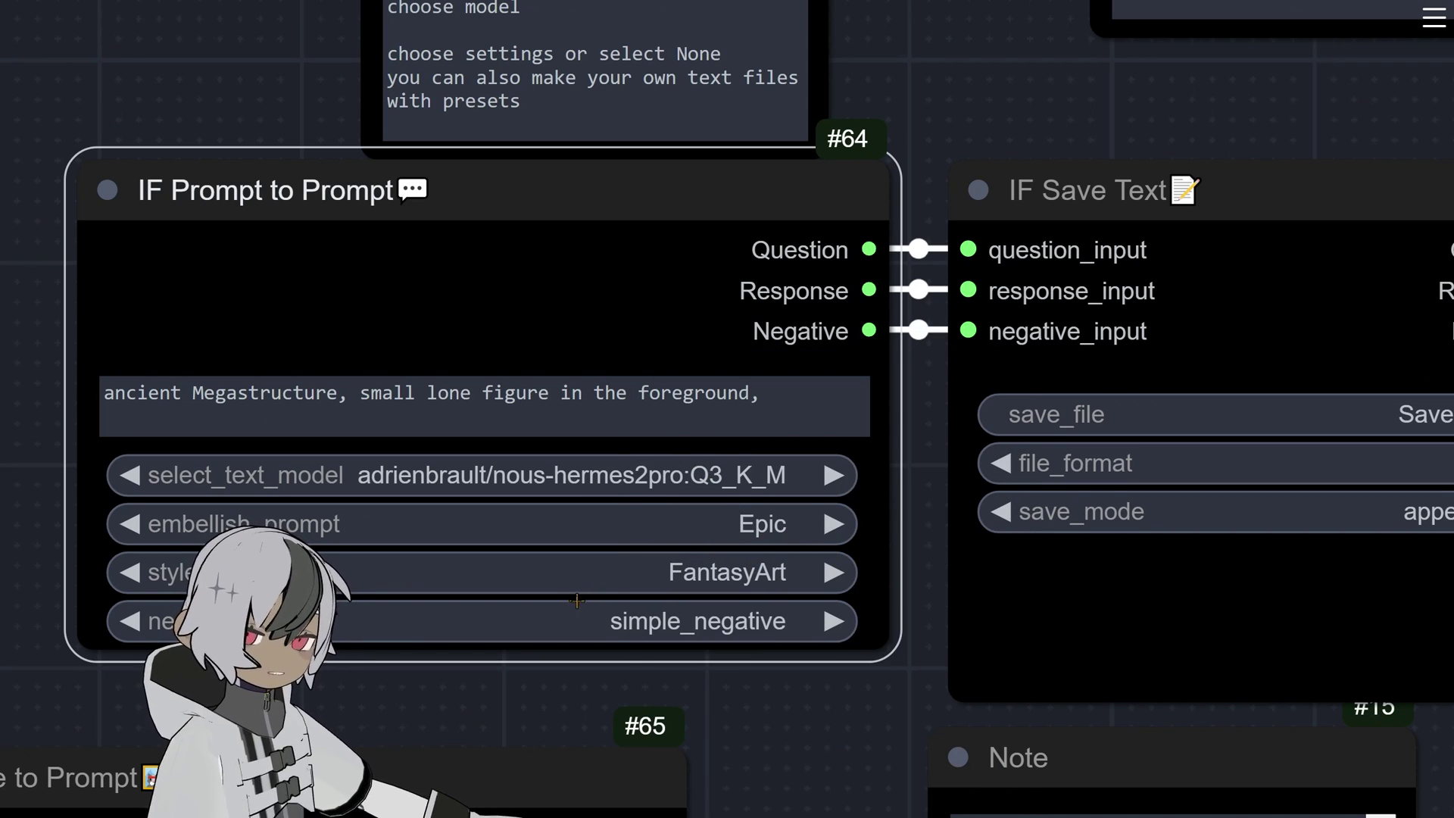
click(752, 575)
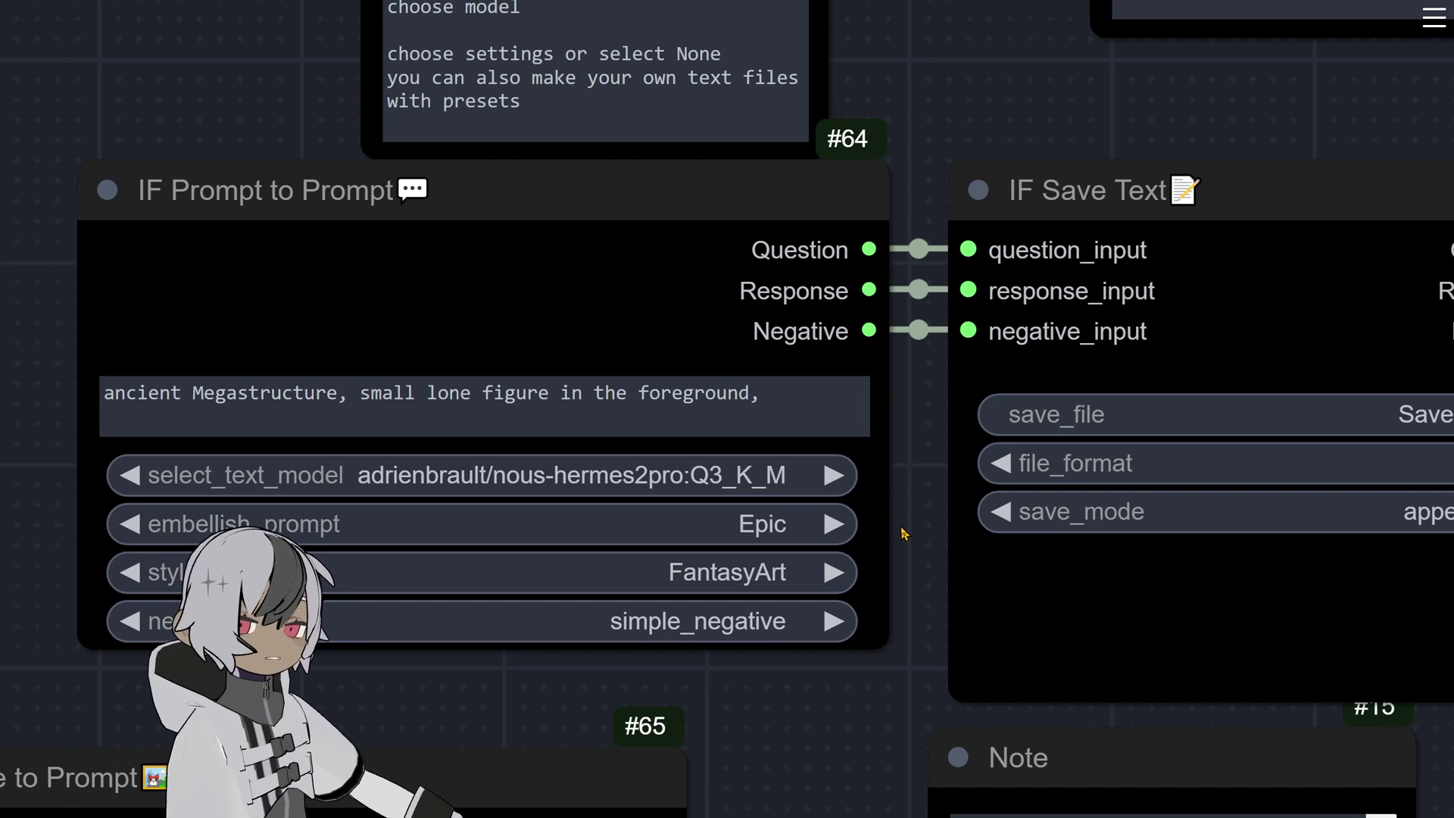
scroll(912, 528, down, 1)
drag(912, 528, 694, 549)
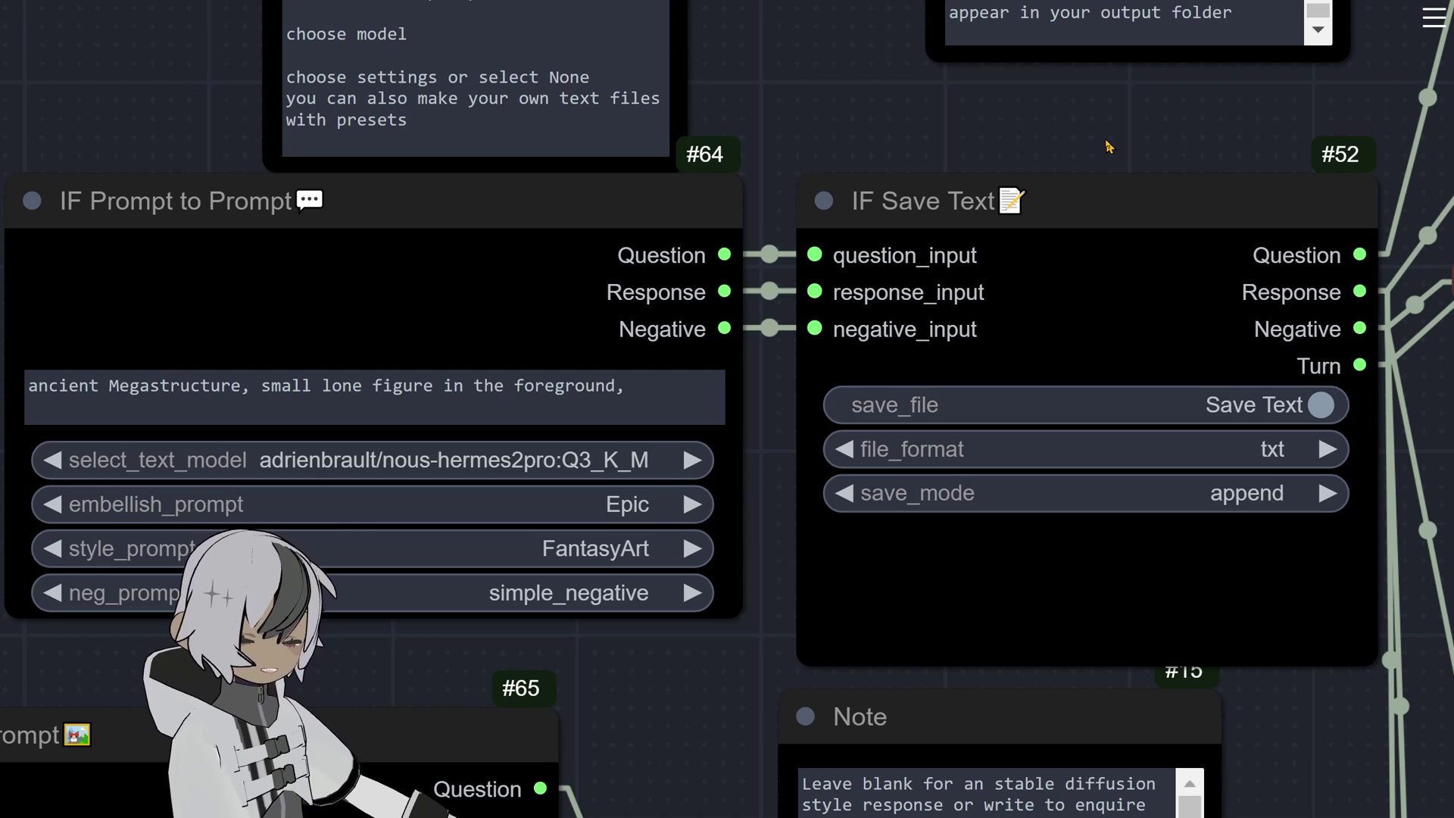
drag(1113, 144, 732, 185)
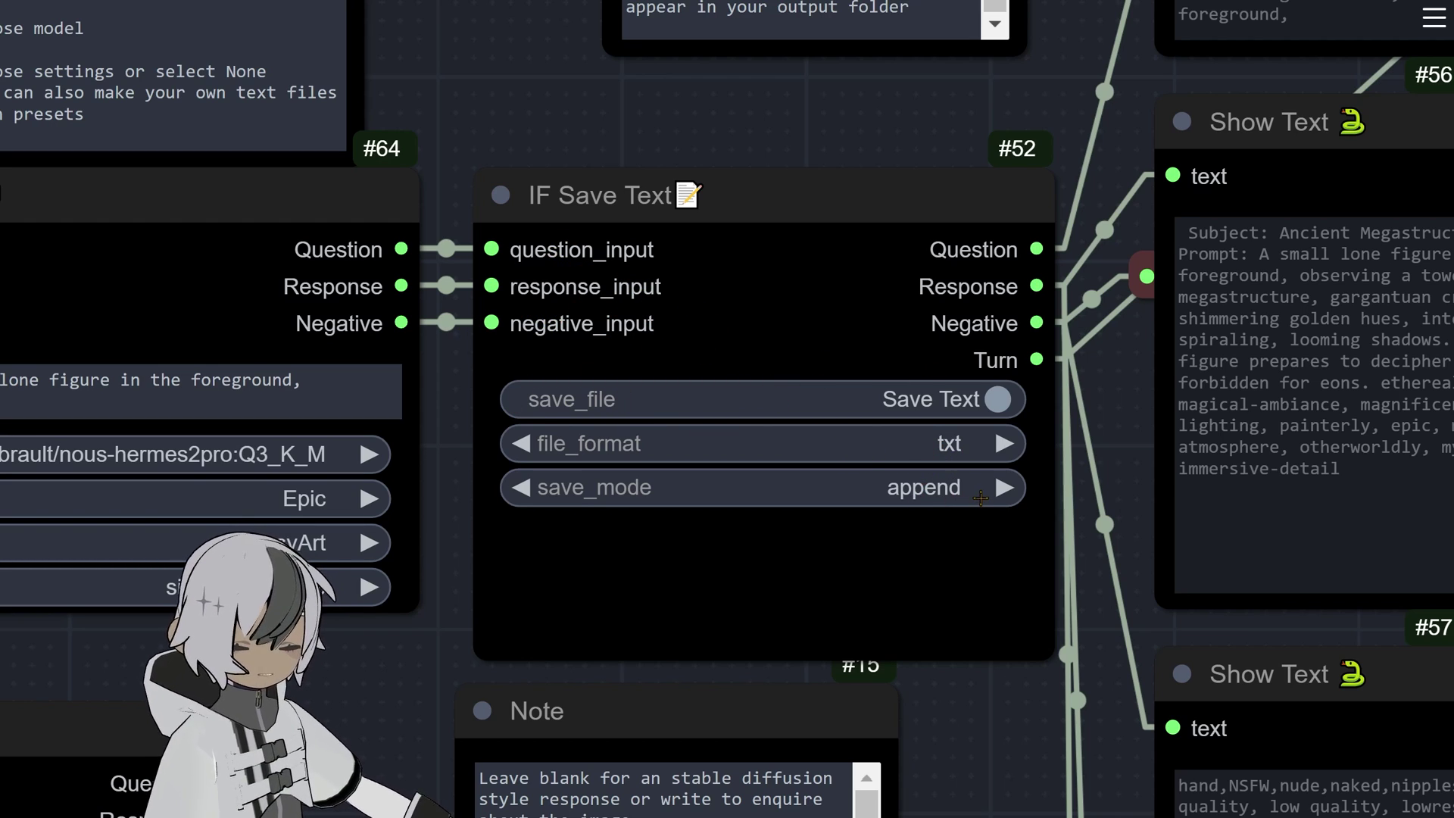
click(976, 466)
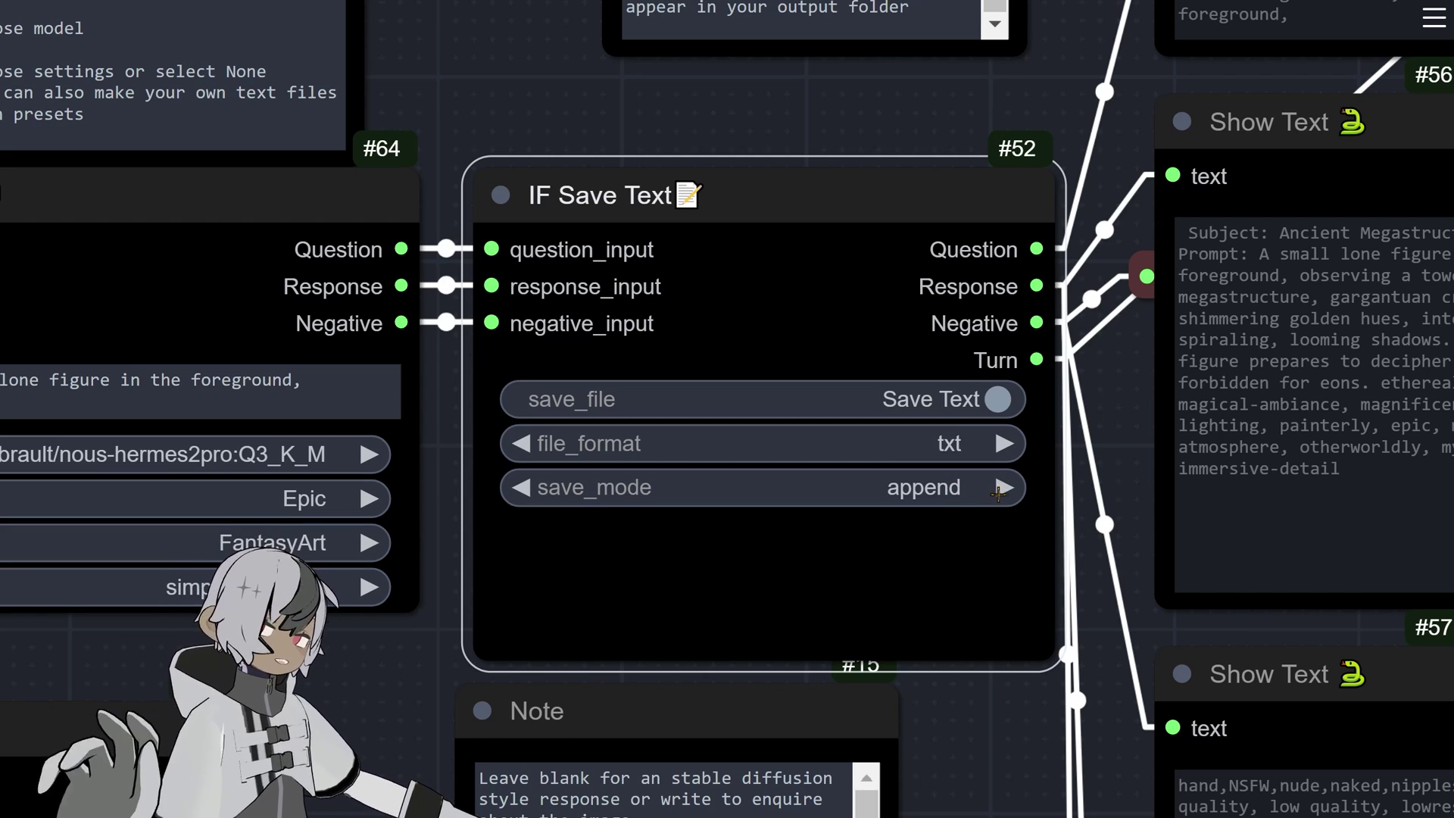
click(522, 488)
click(523, 488)
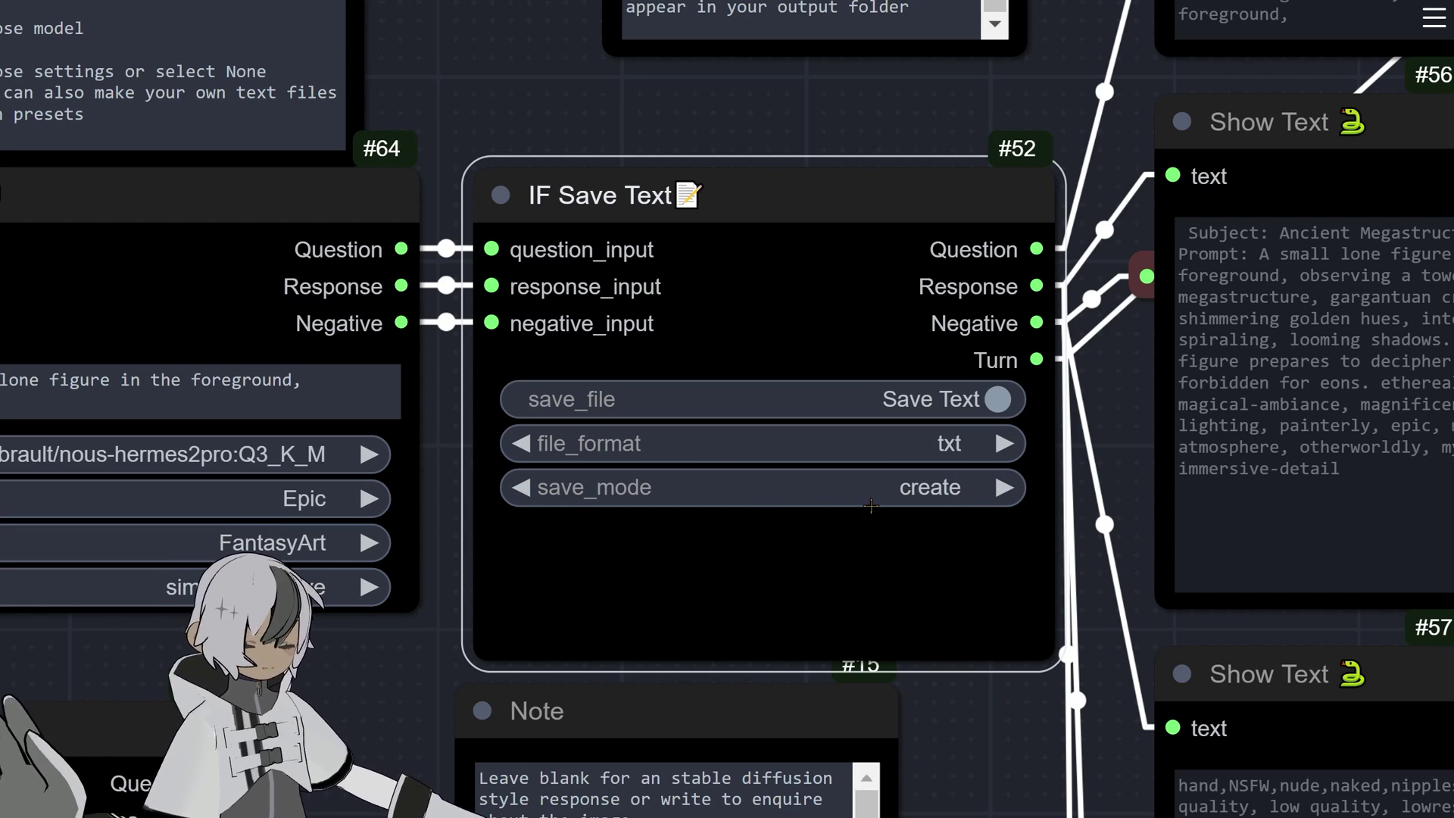
click(1013, 489)
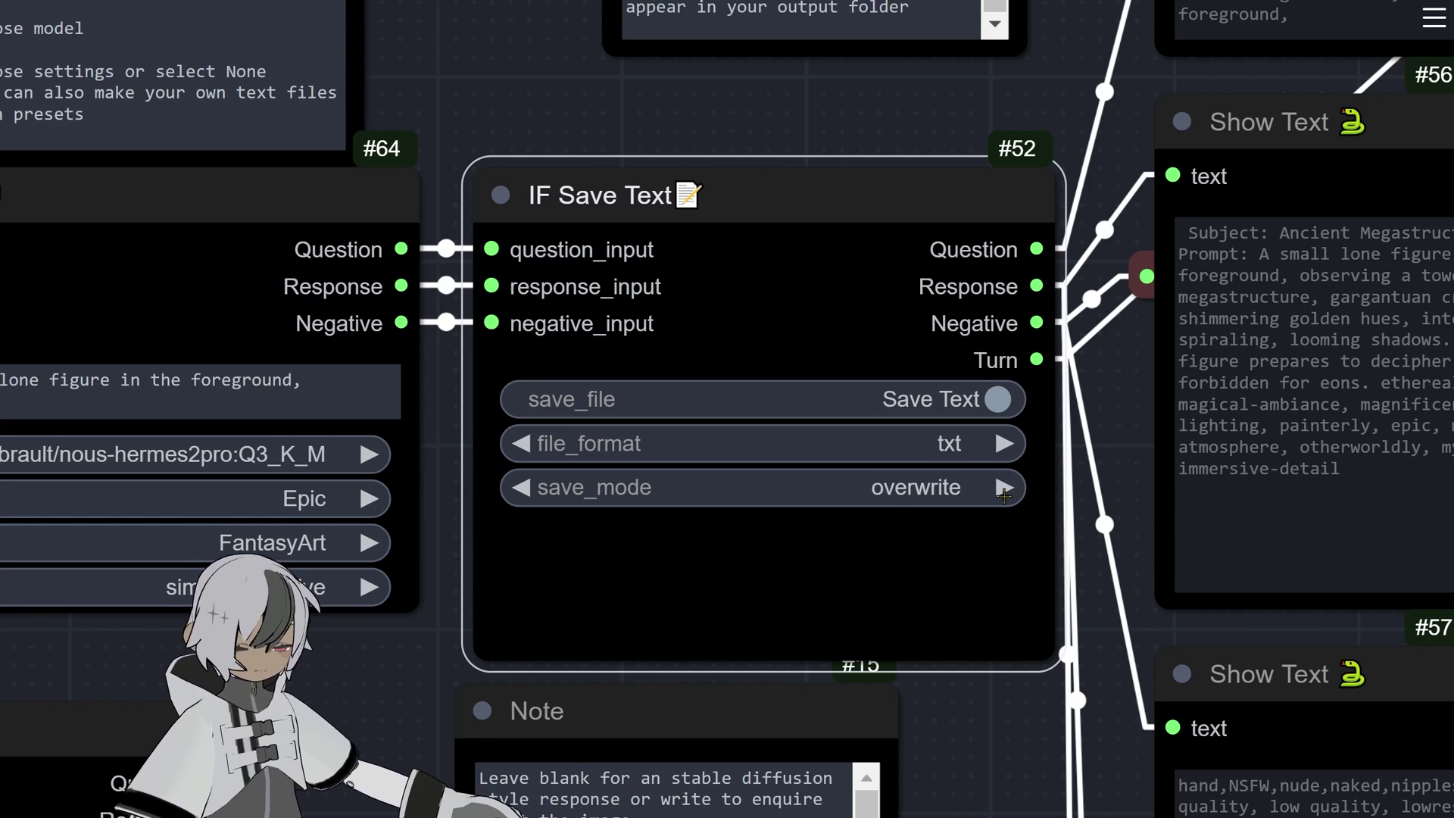
click(1005, 490)
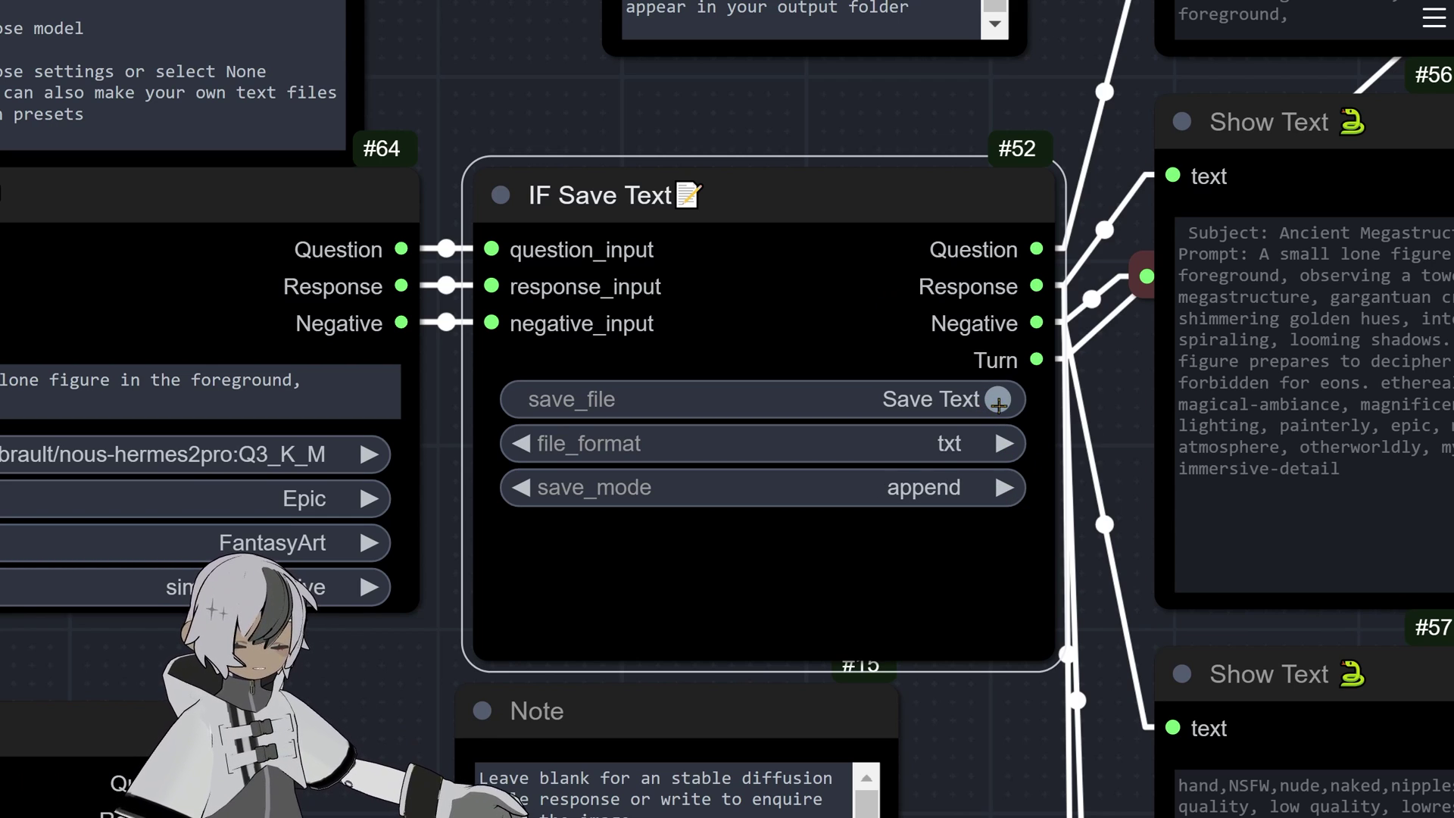
scroll(1089, 407, down, 3)
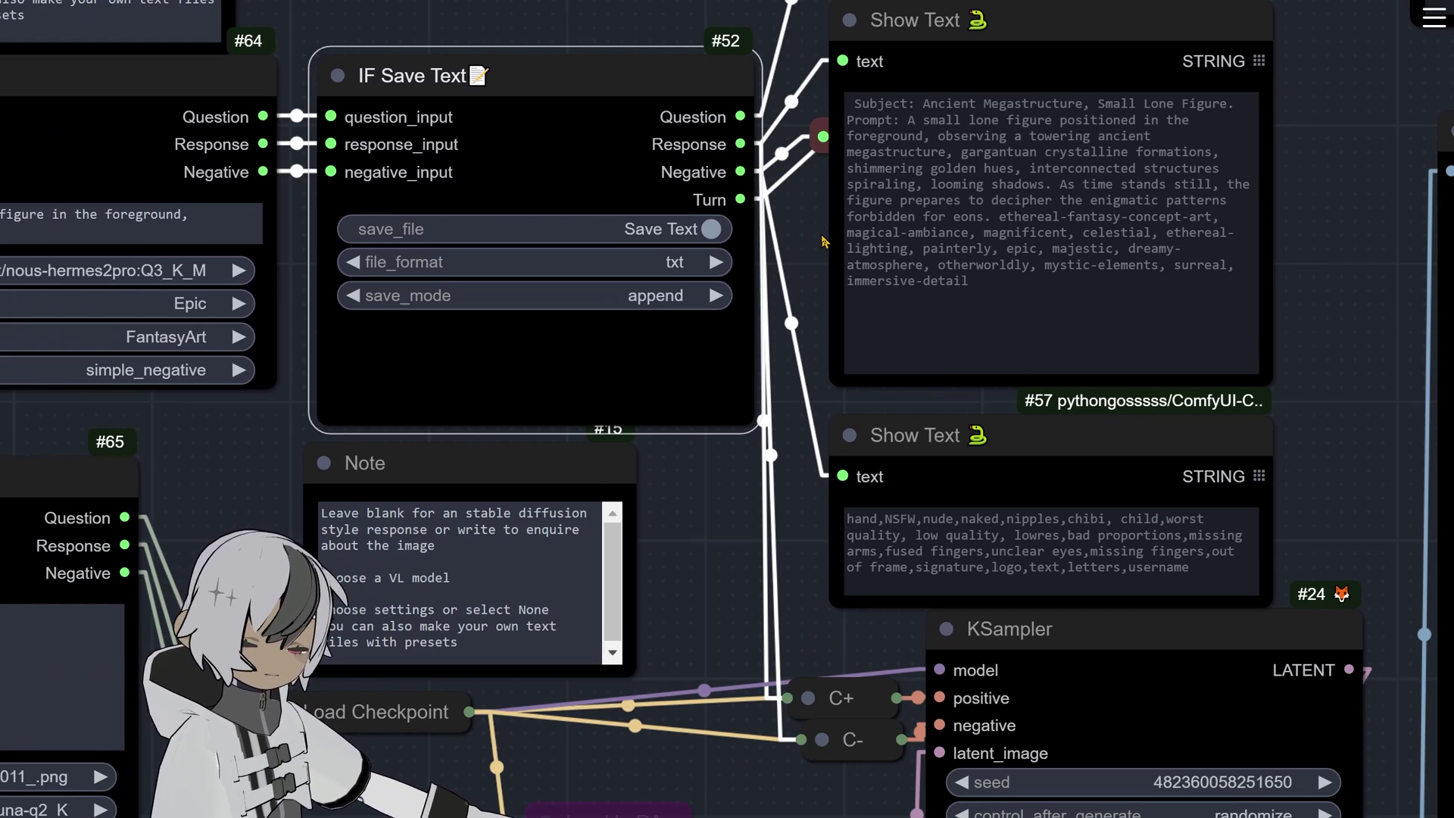
drag(824, 240, 596, 478)
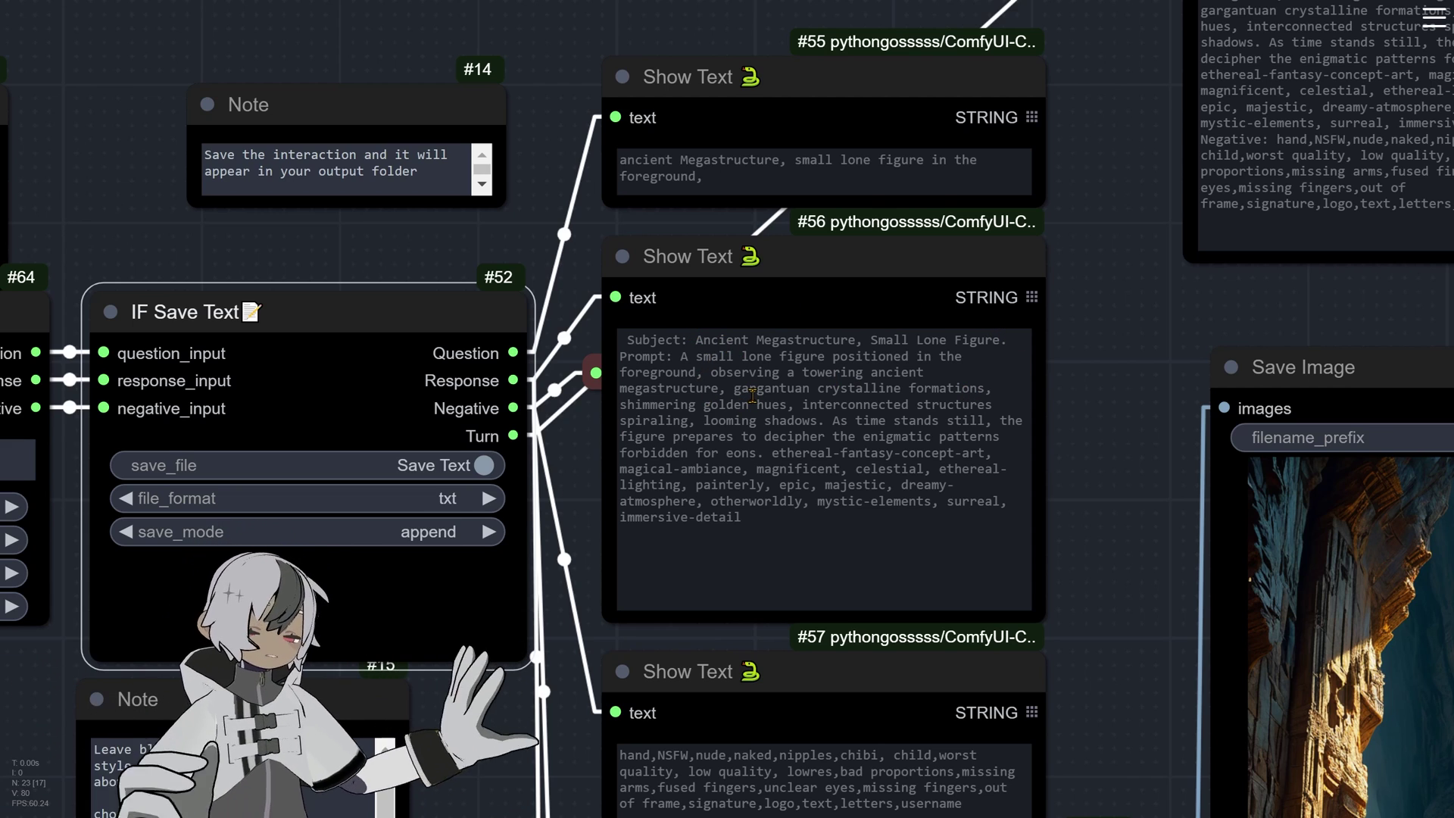
drag(232, 234, 1124, 269)
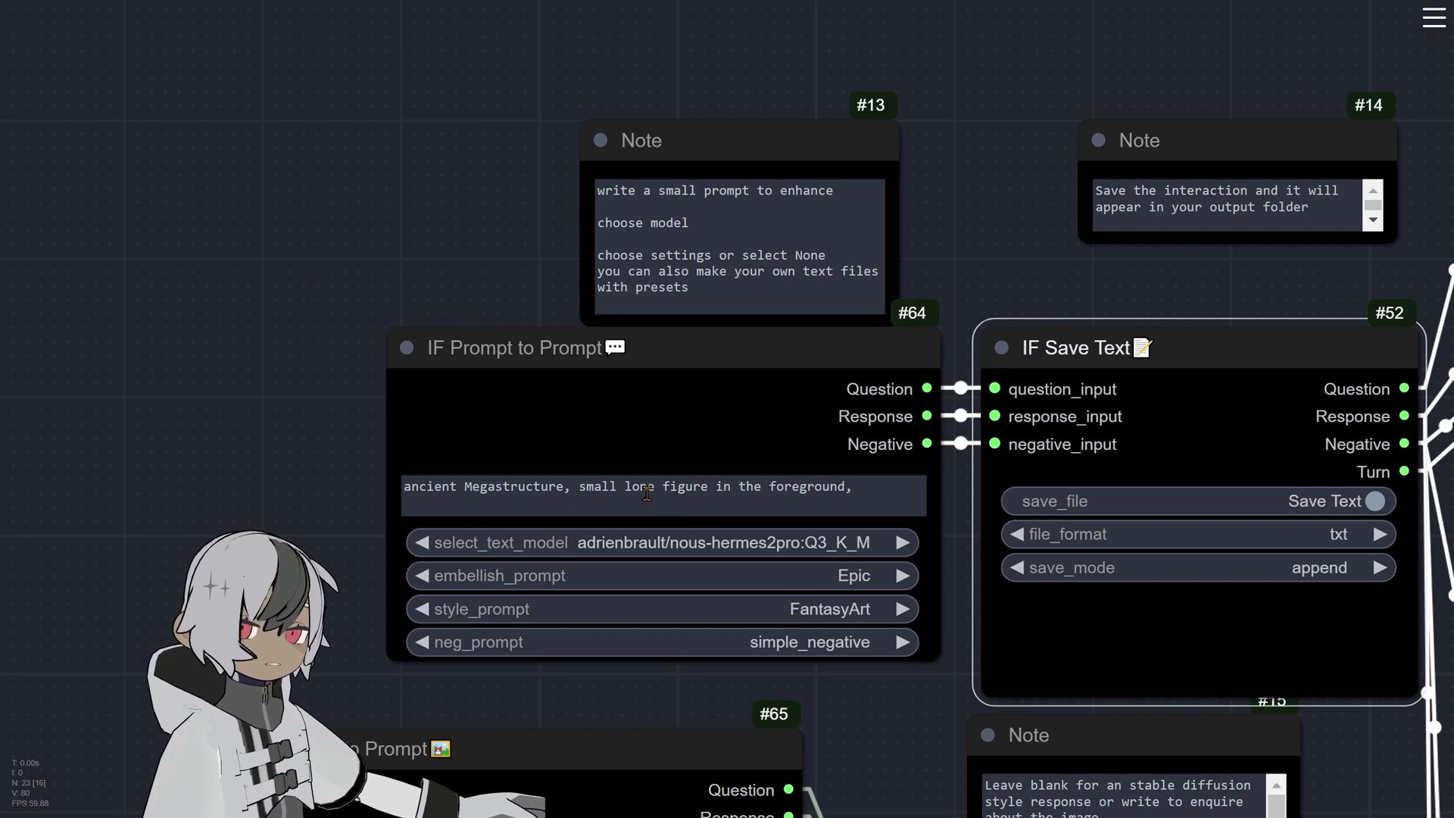
drag(1009, 258, 920, 252)
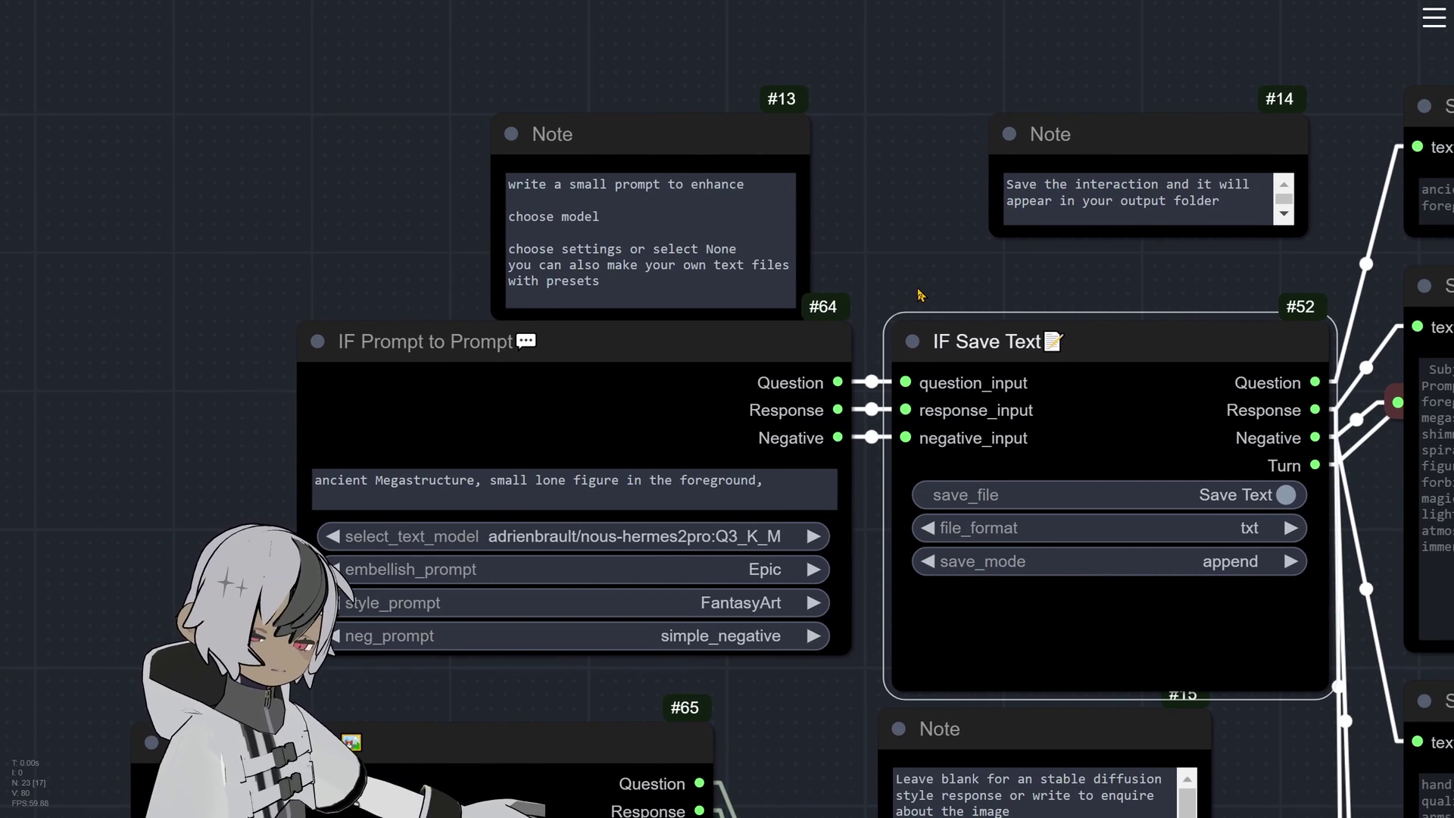
drag(913, 266, 886, 253)
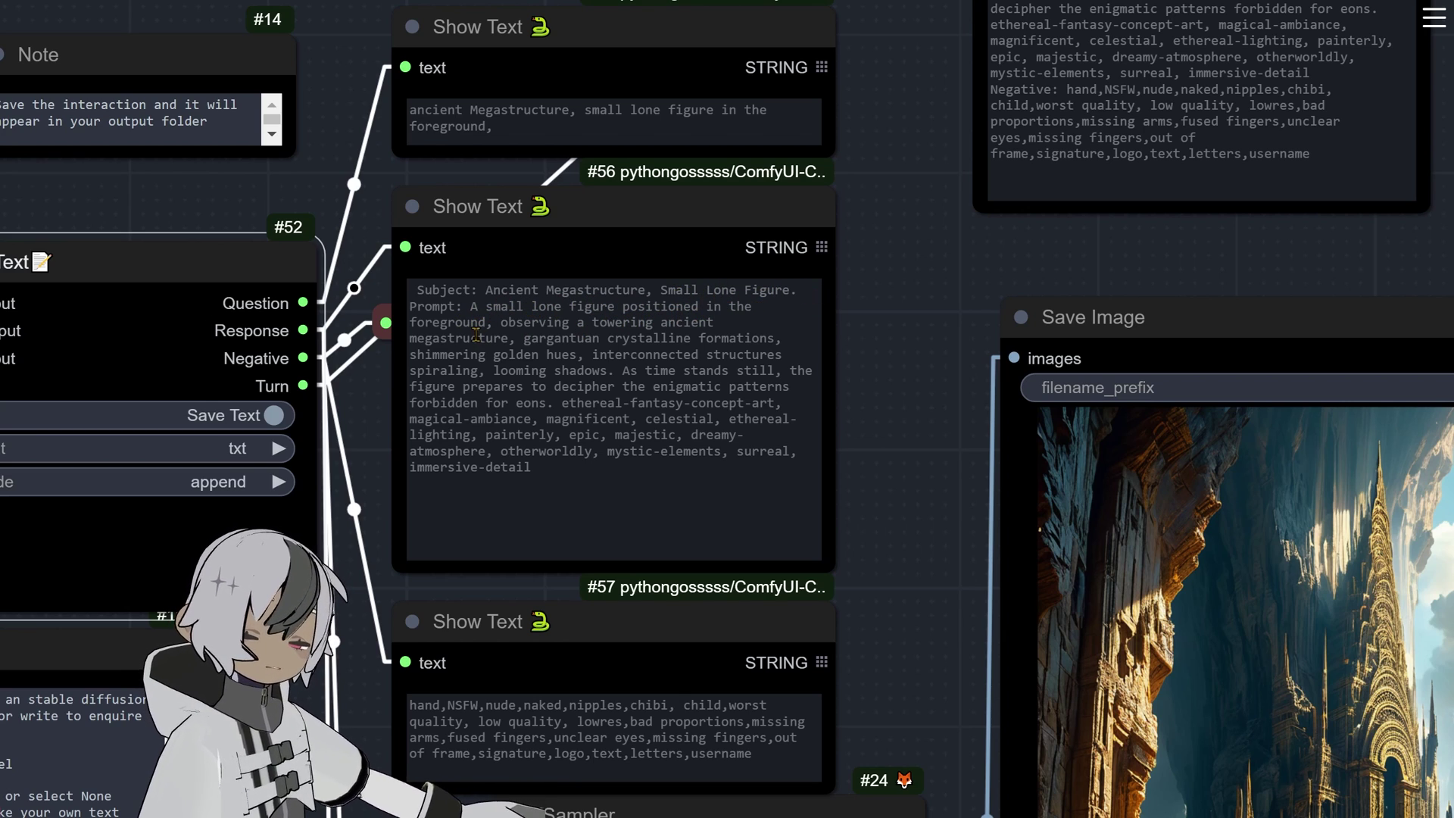
scroll(909, 412, up, 5)
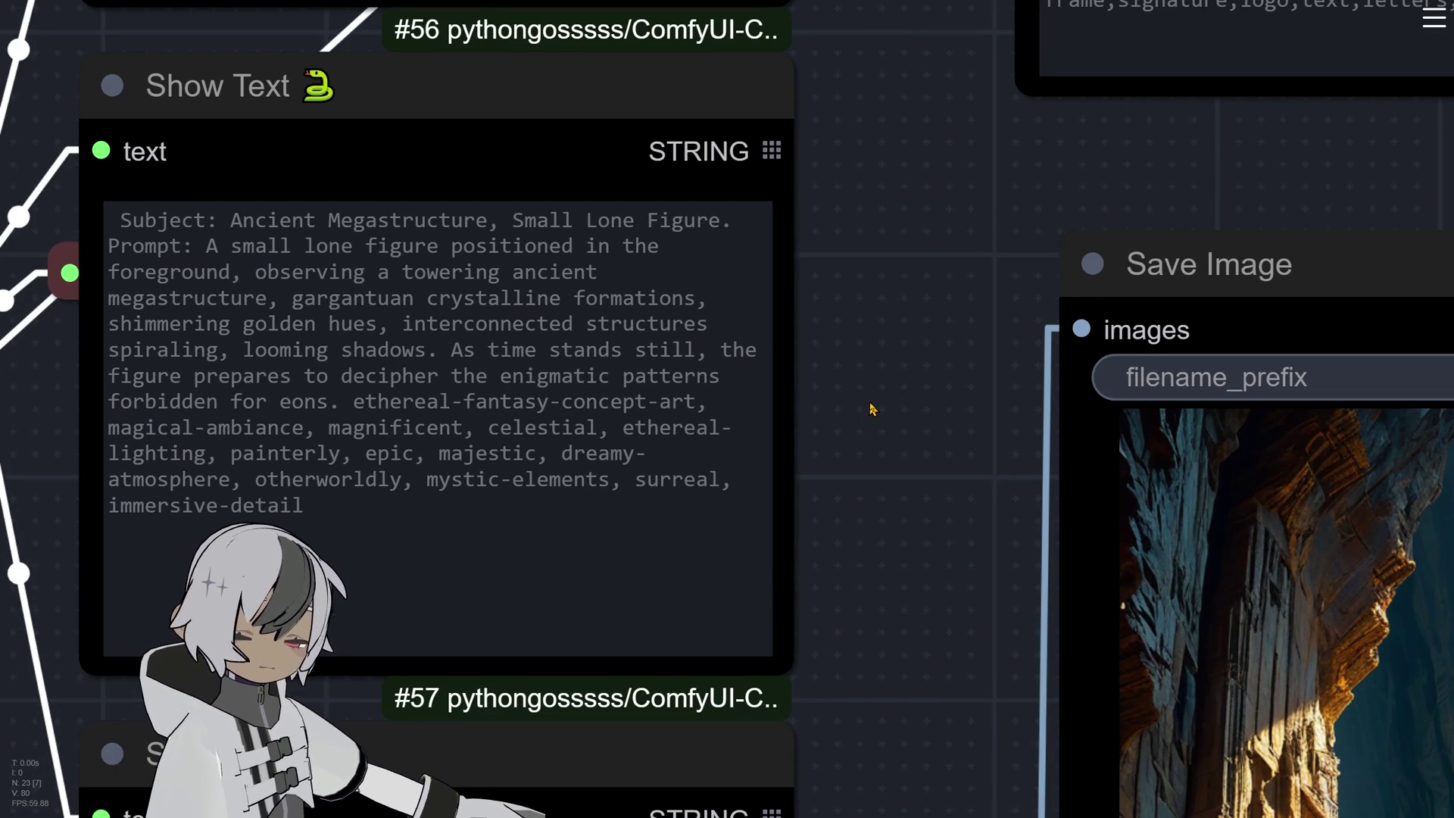
drag(873, 409, 1205, 490)
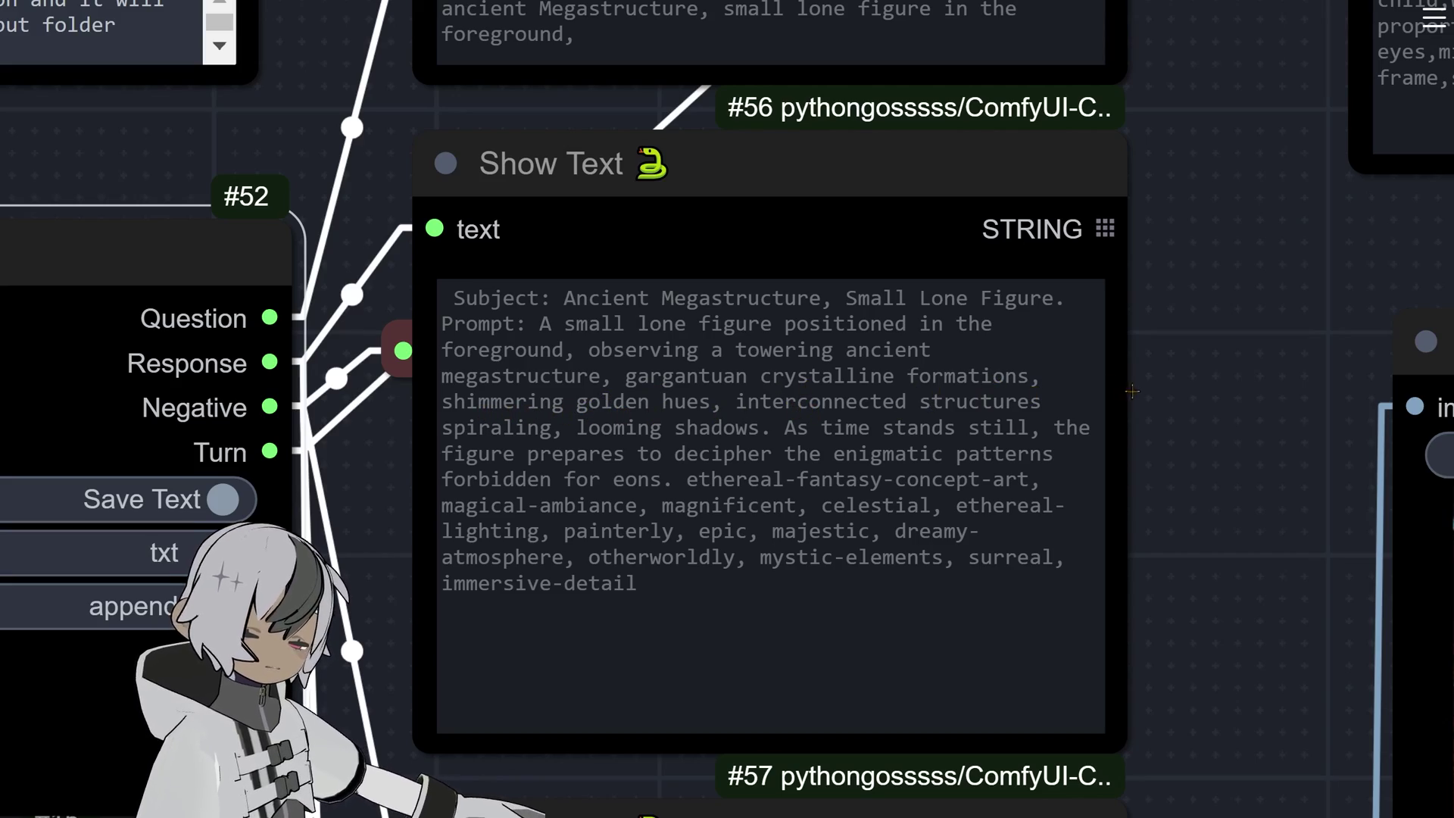
scroll(1132, 391, down, 5)
scroll(1167, 482, up, 3)
scroll(1167, 483, down, 1)
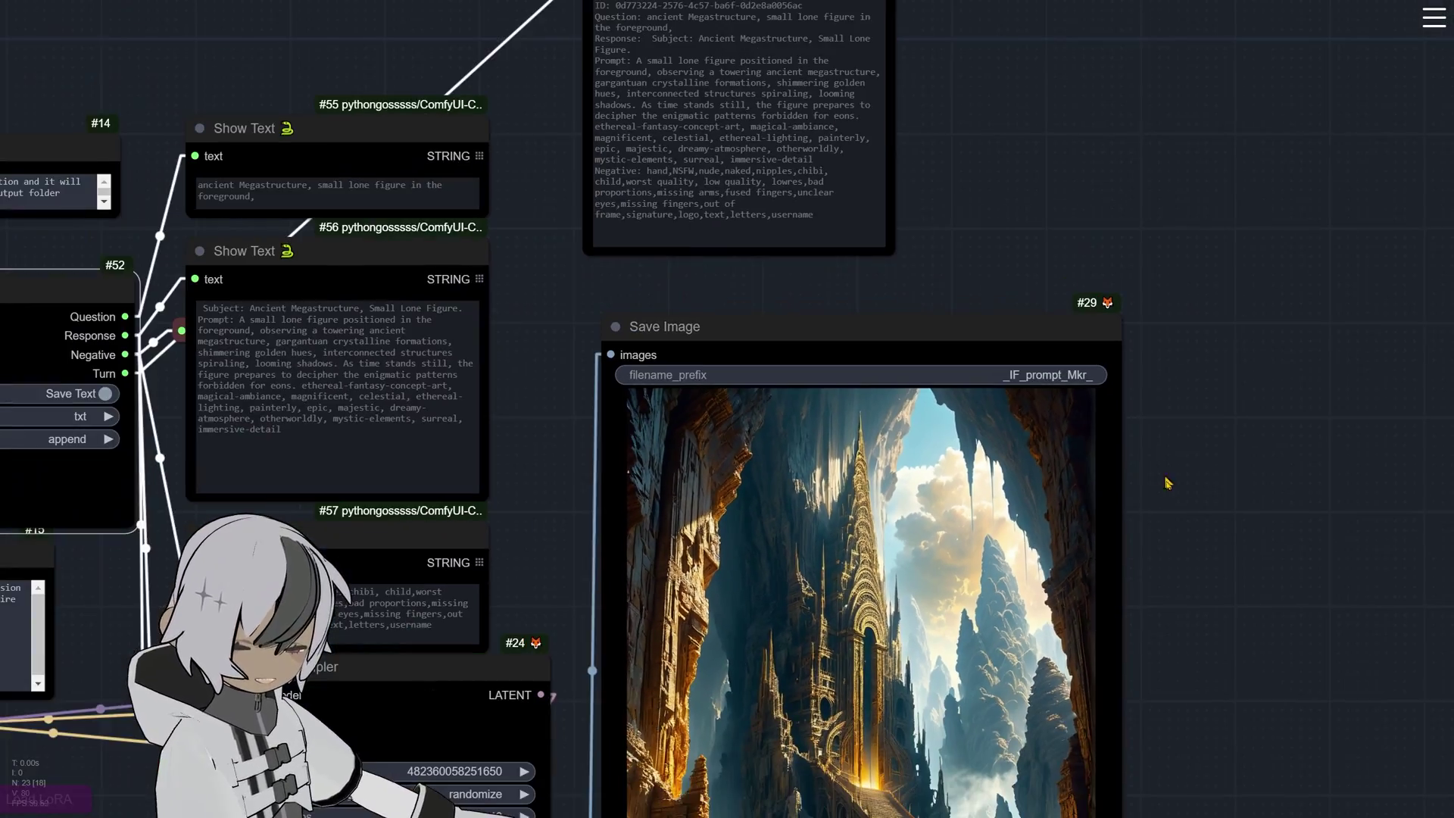
drag(1166, 483, 1175, 292)
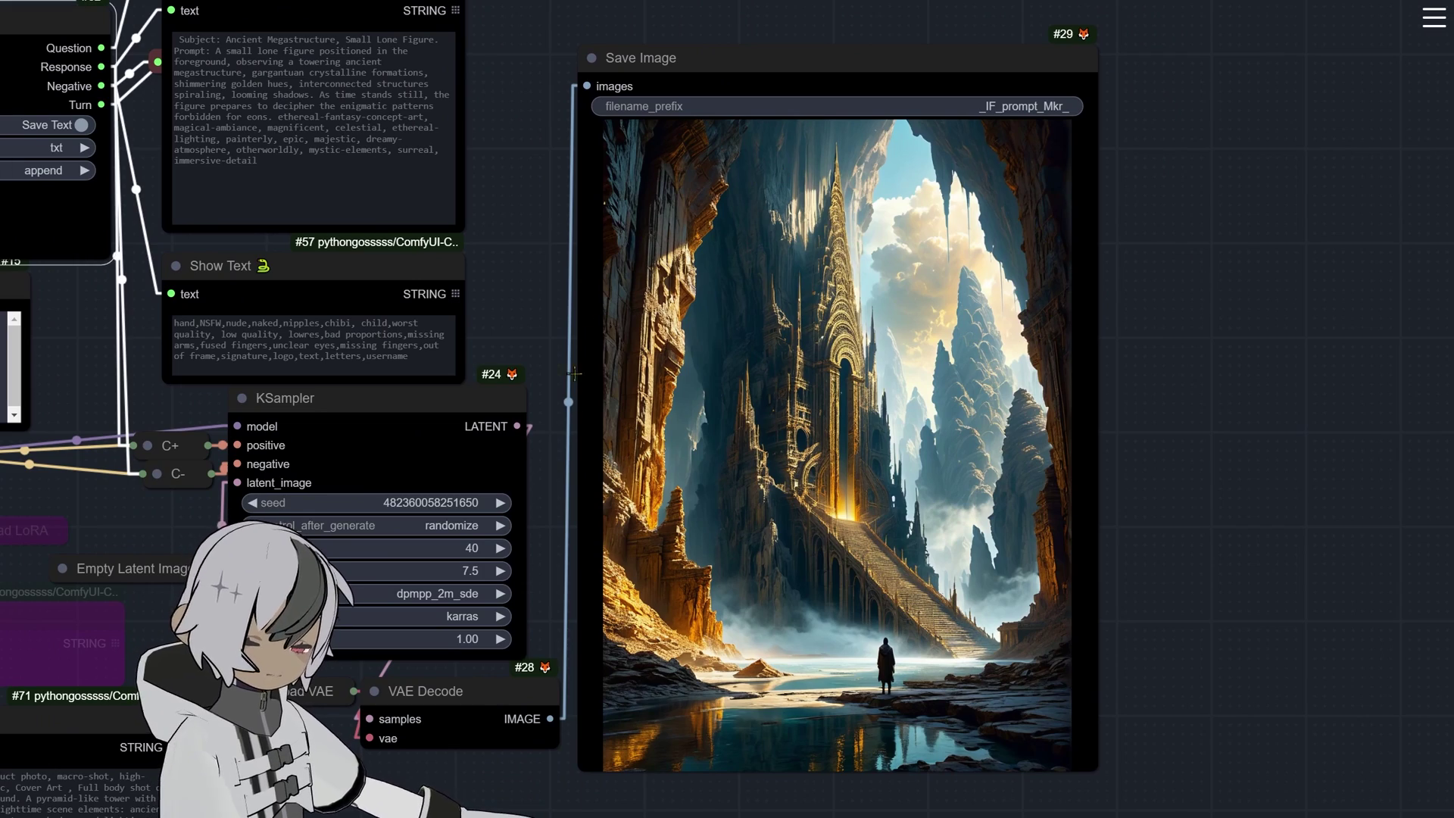
scroll(959, 461, up, 4)
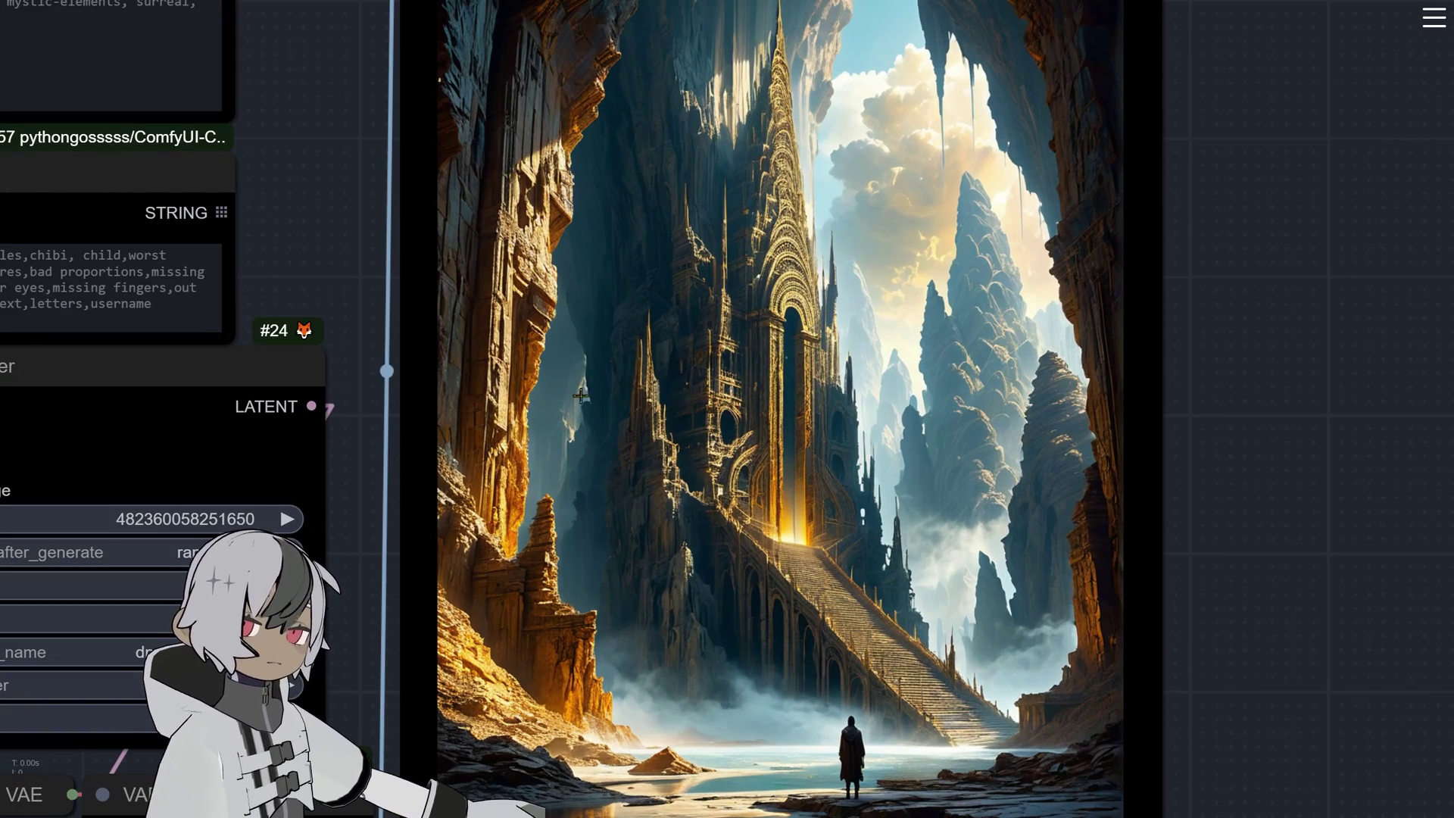
scroll(550, 482, down, 3)
scroll(549, 485, up, 5)
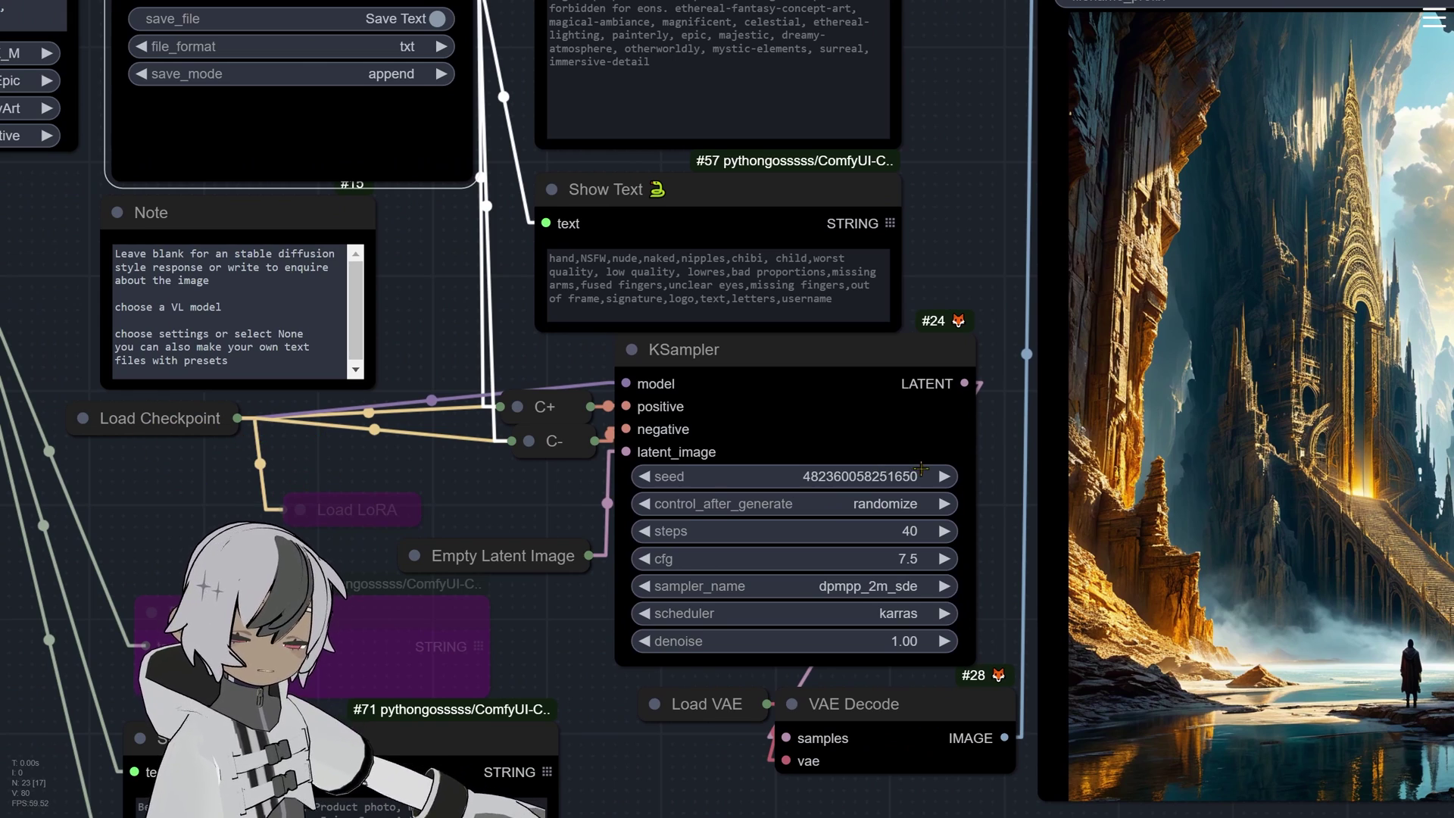
drag(1000, 474, 489, 522)
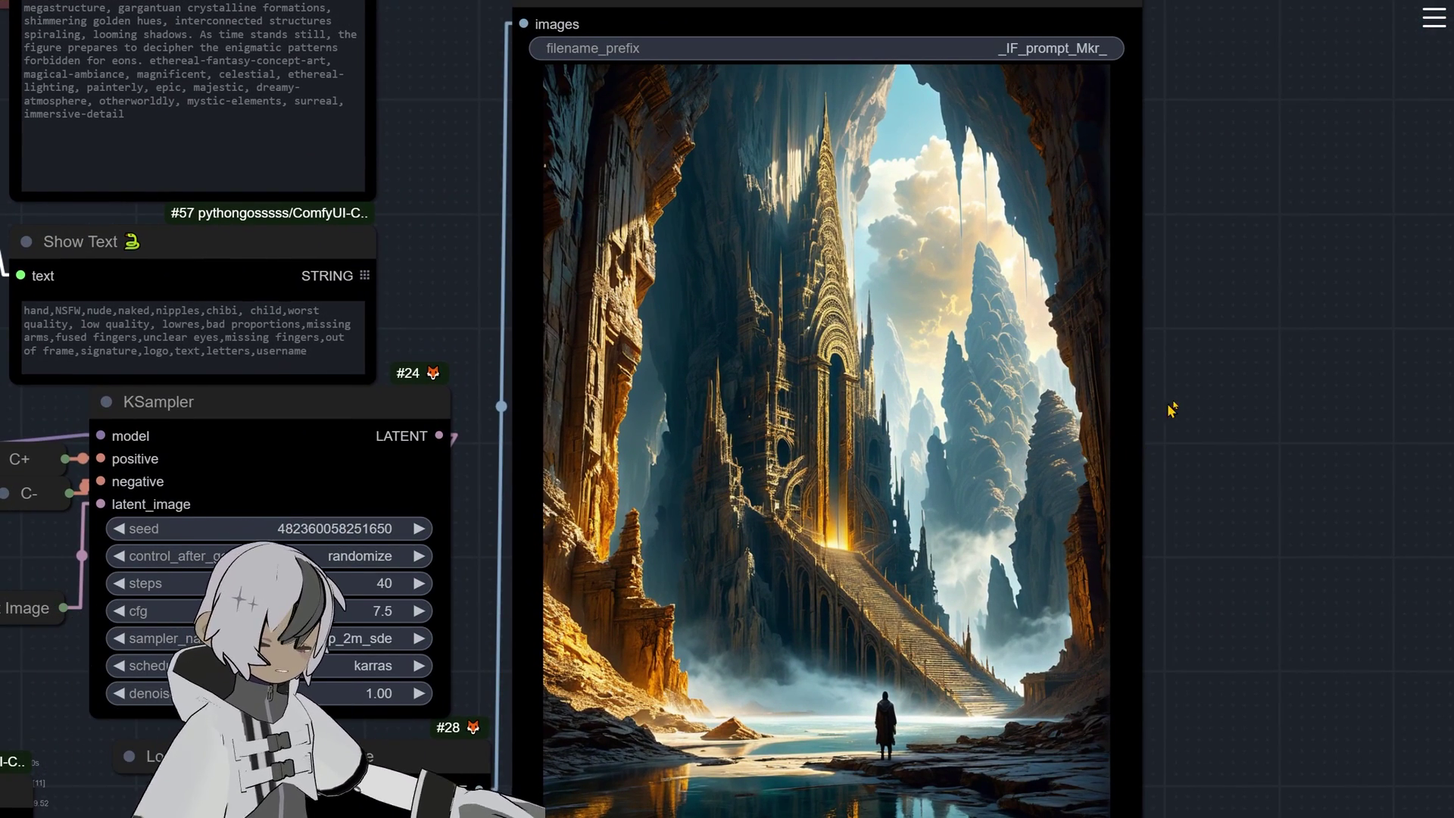
scroll(1170, 405, down, 1)
drag(1228, 497, 1227, 422)
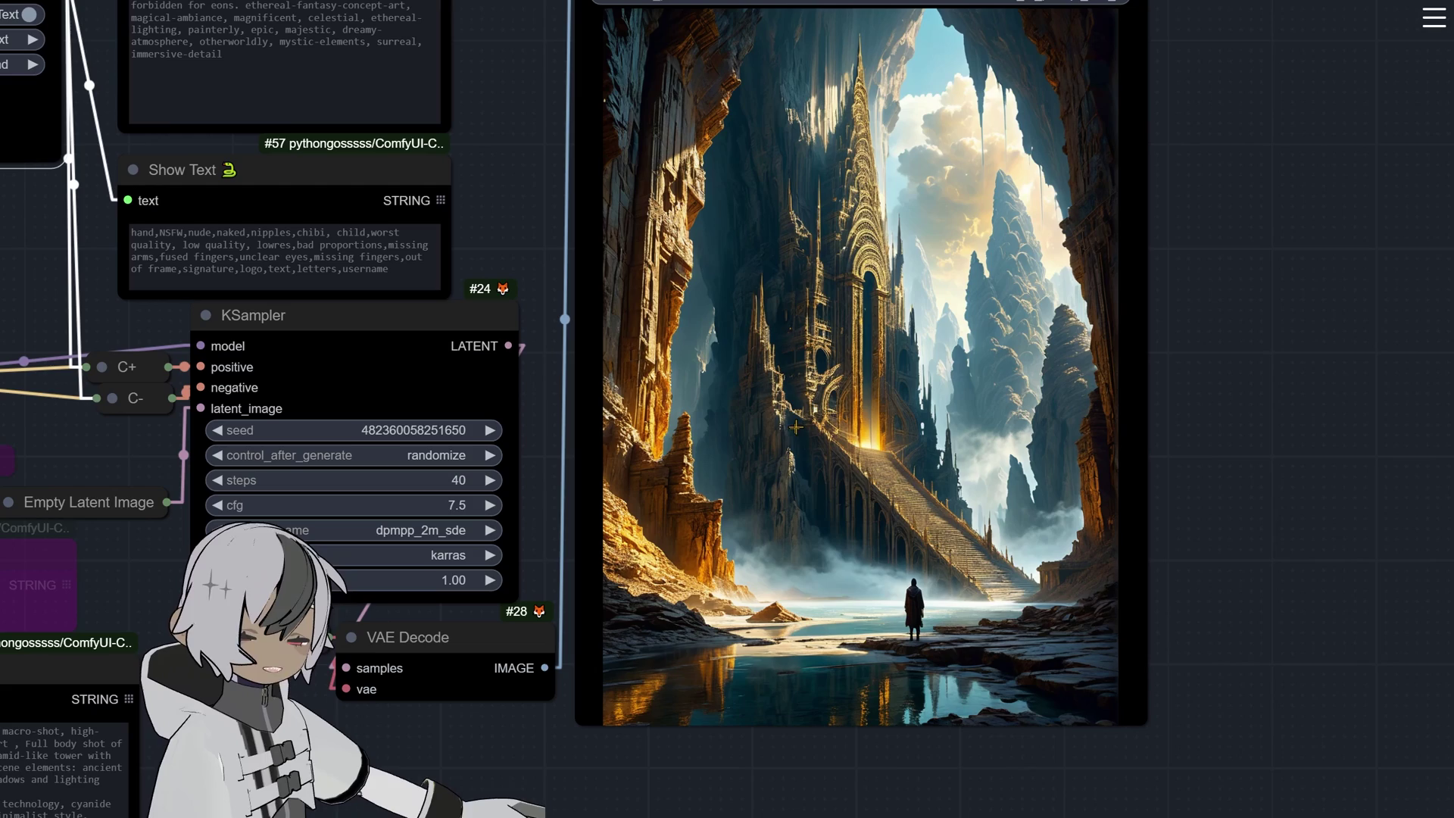
scroll(558, 213, down, 3)
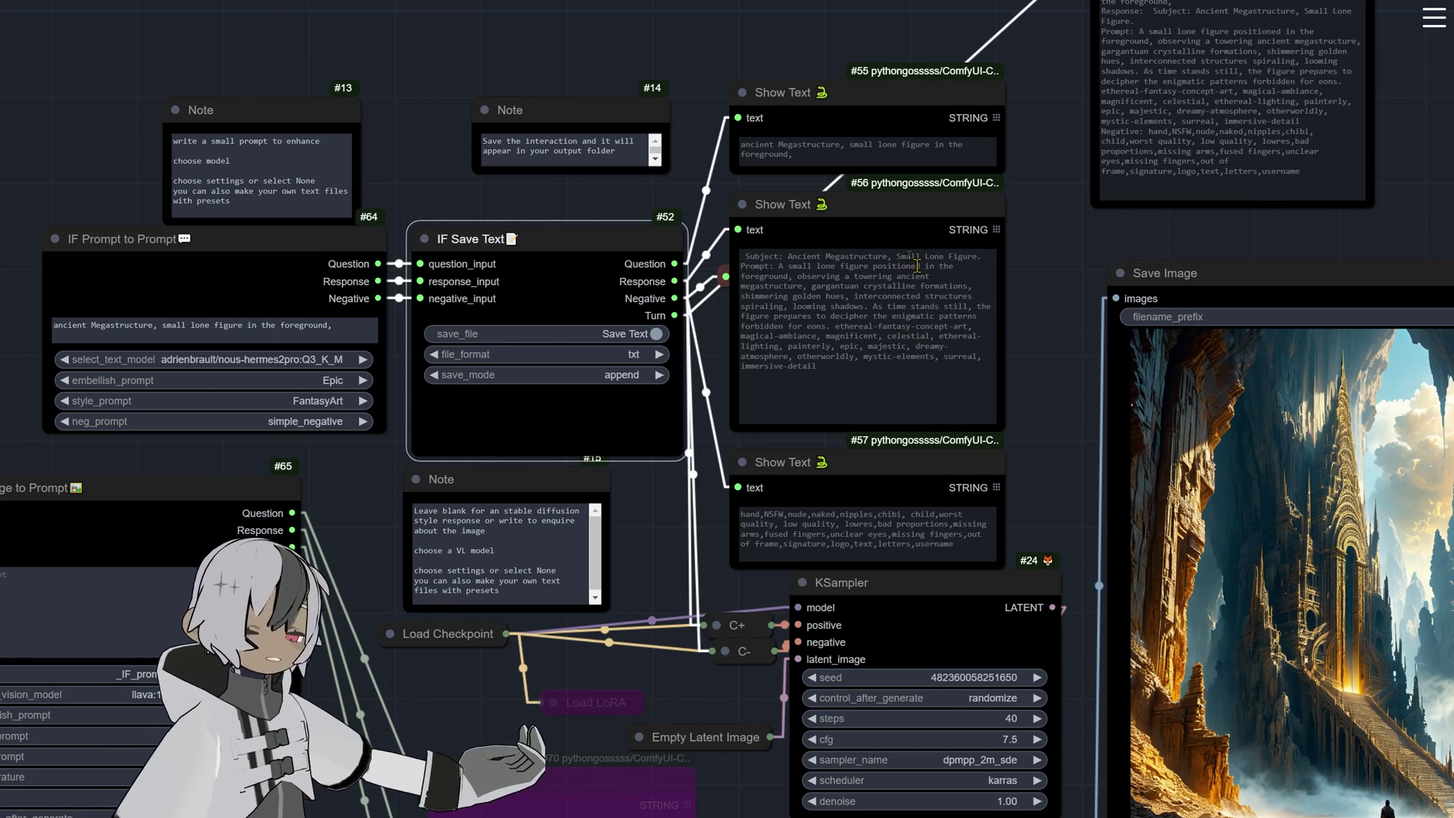
scroll(1049, 352, down, 2)
drag(1050, 353, 1313, 216)
scroll(782, 460, up, 3)
drag(782, 460, 830, 374)
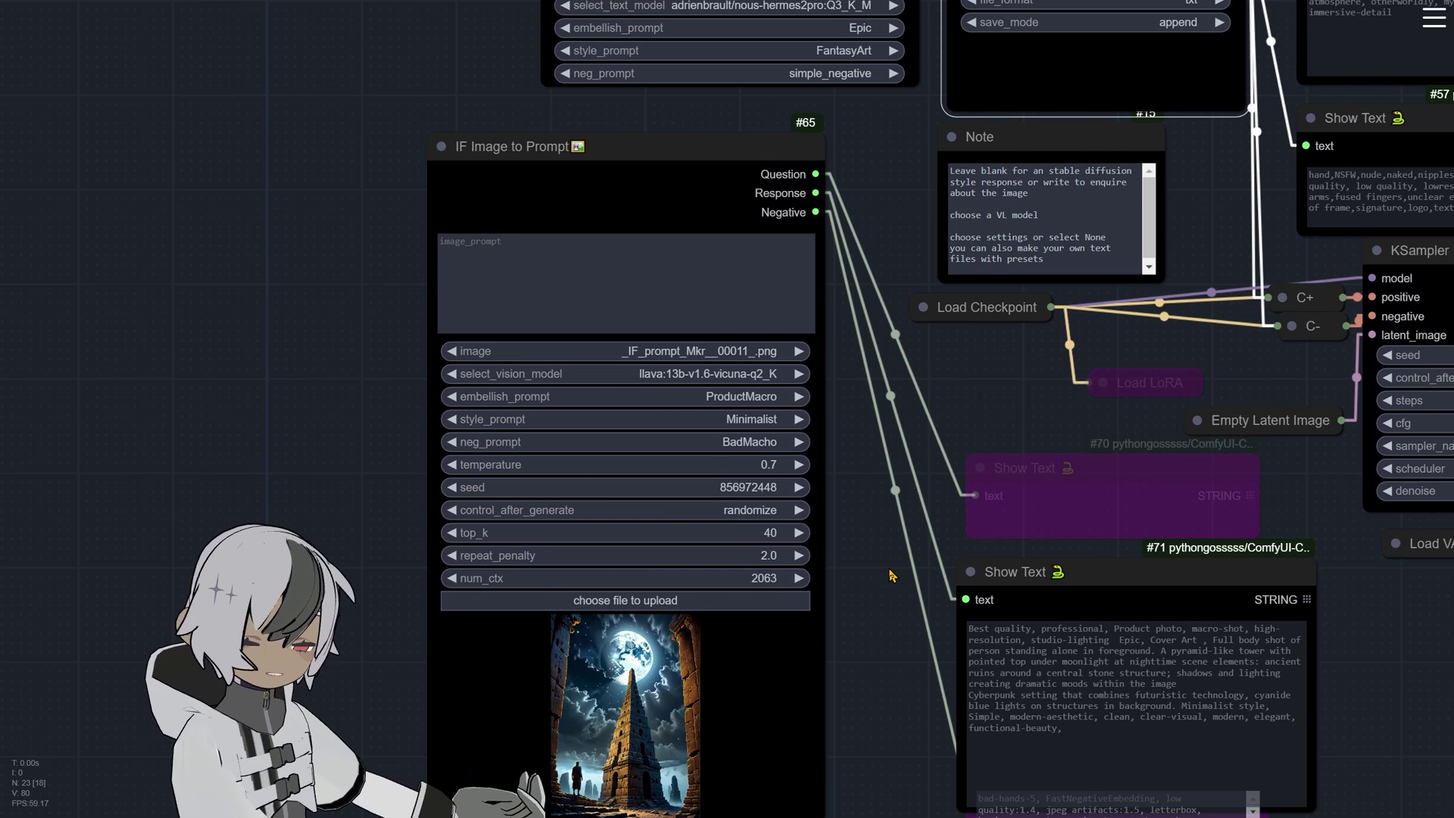
click(507, 264)
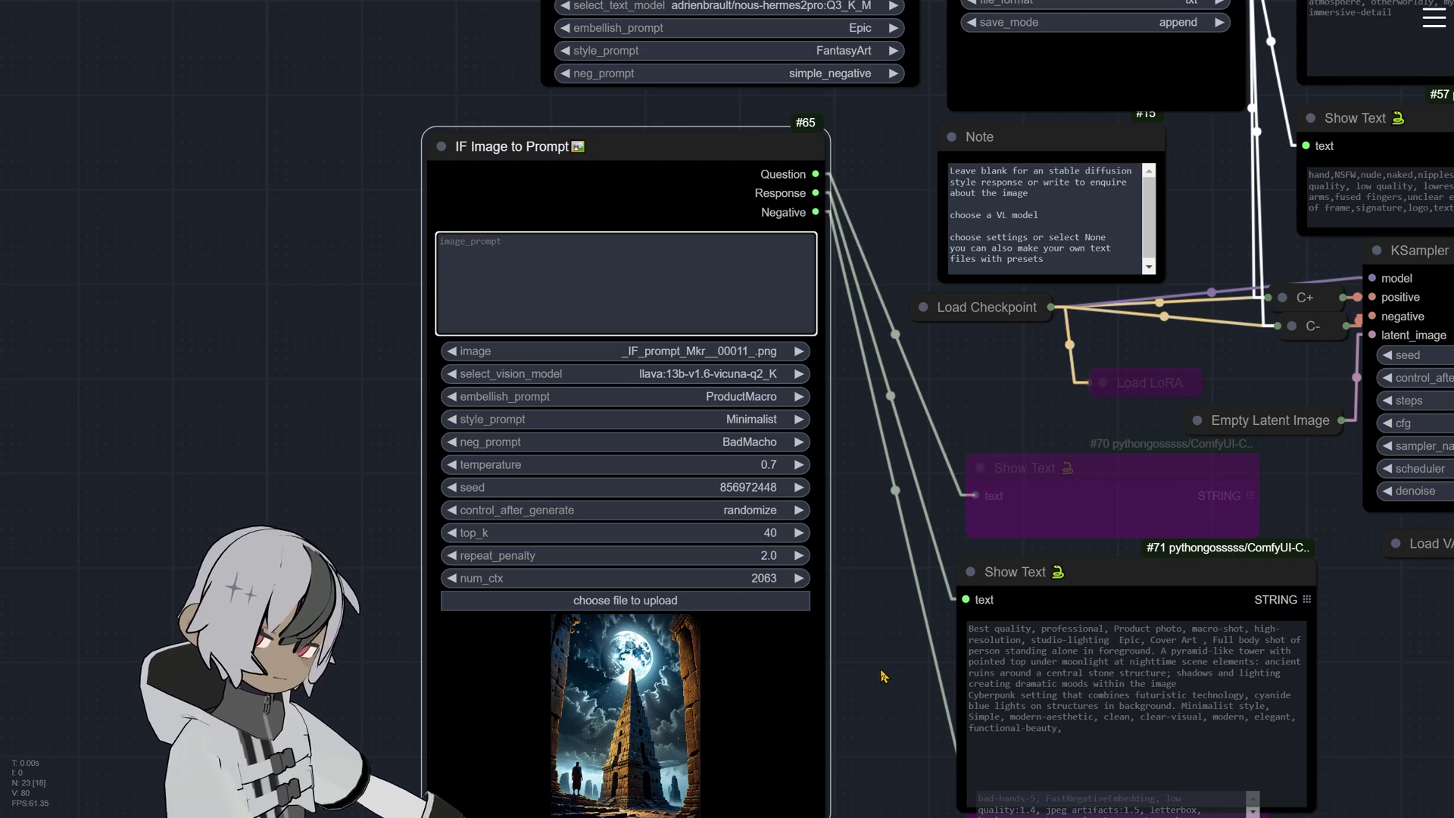
scroll(883, 676, up, 8)
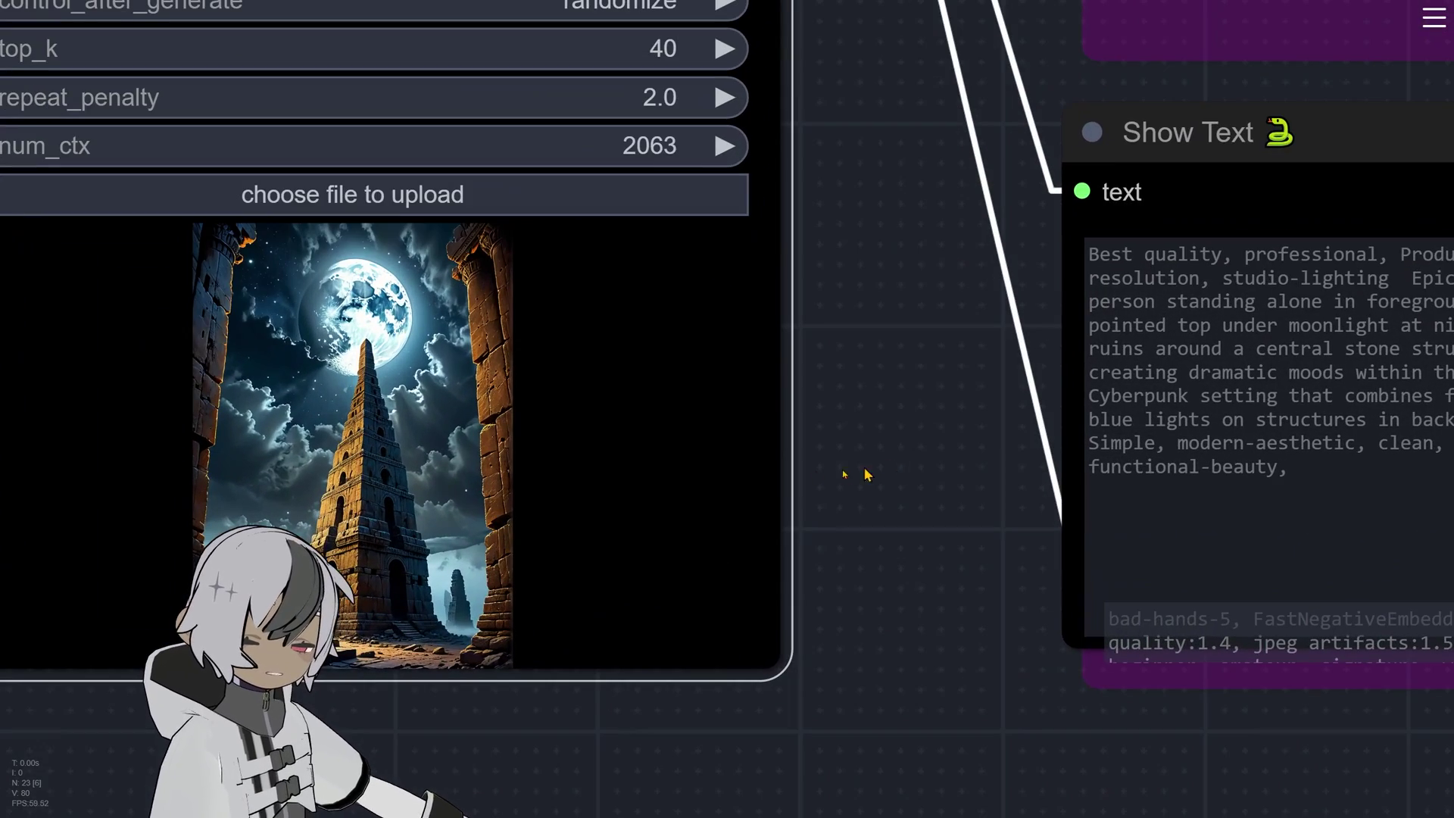
drag(868, 475, 960, 600)
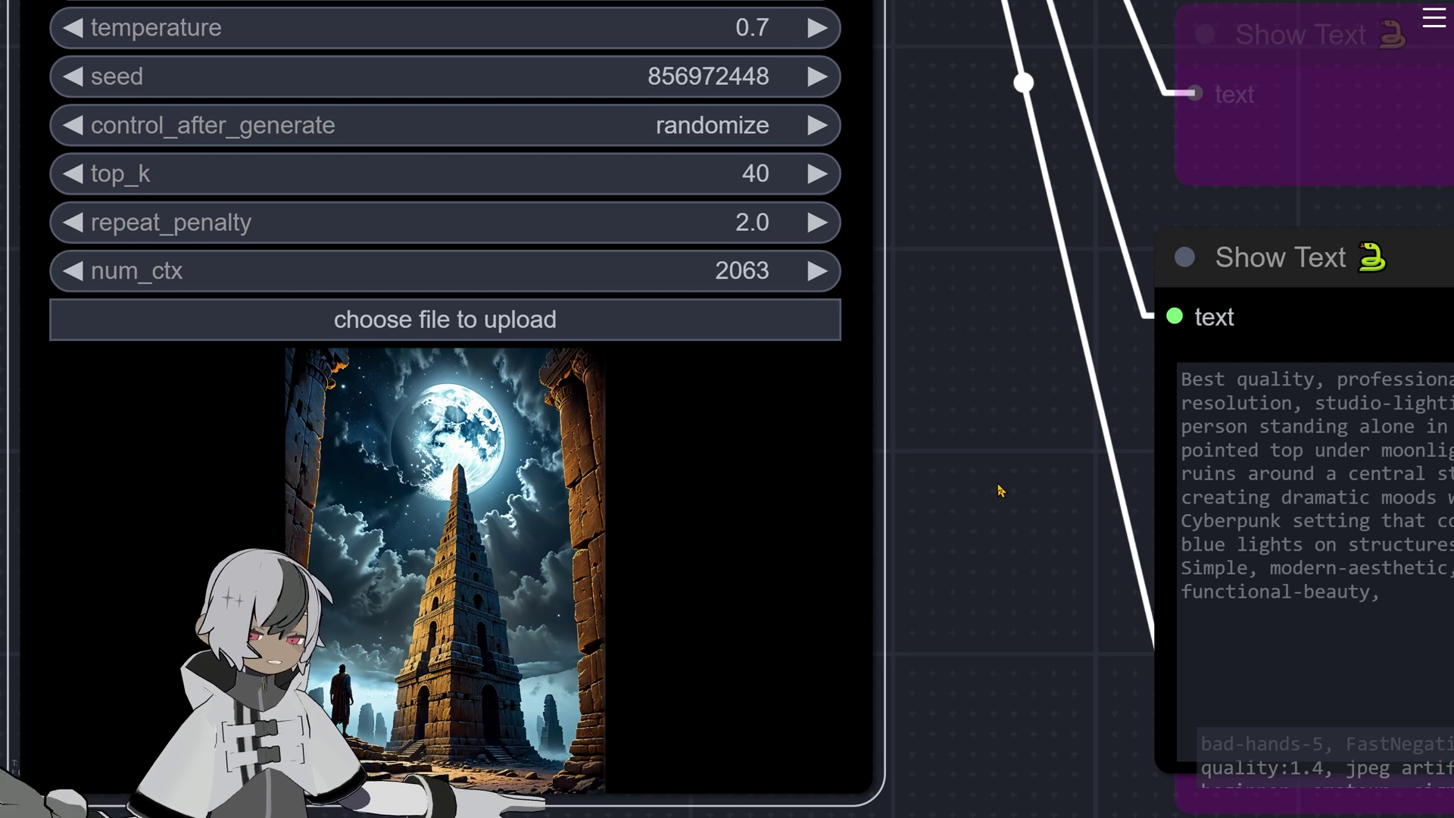
drag(1002, 447, 483, 476)
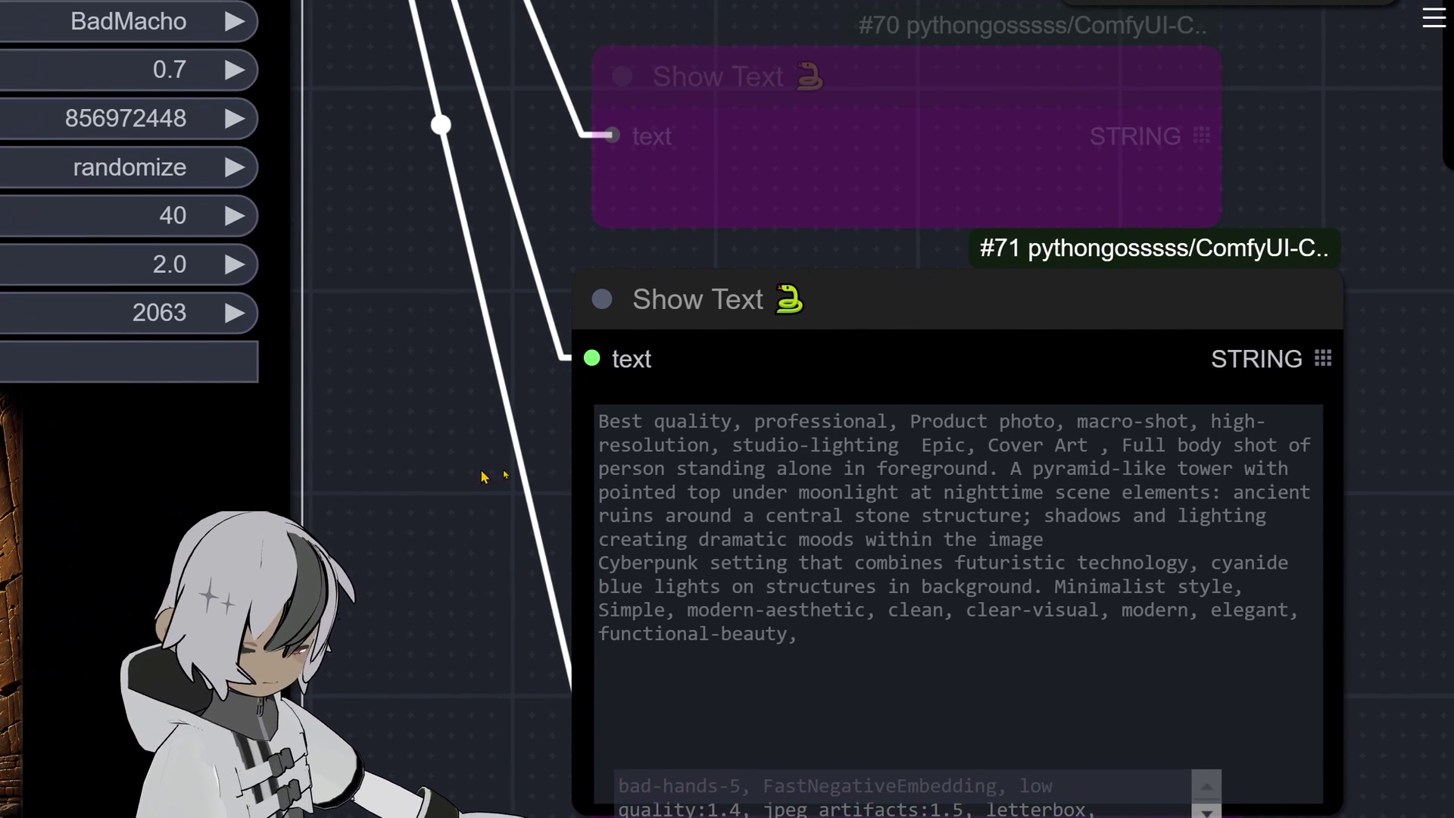
drag(913, 265, 814, 257)
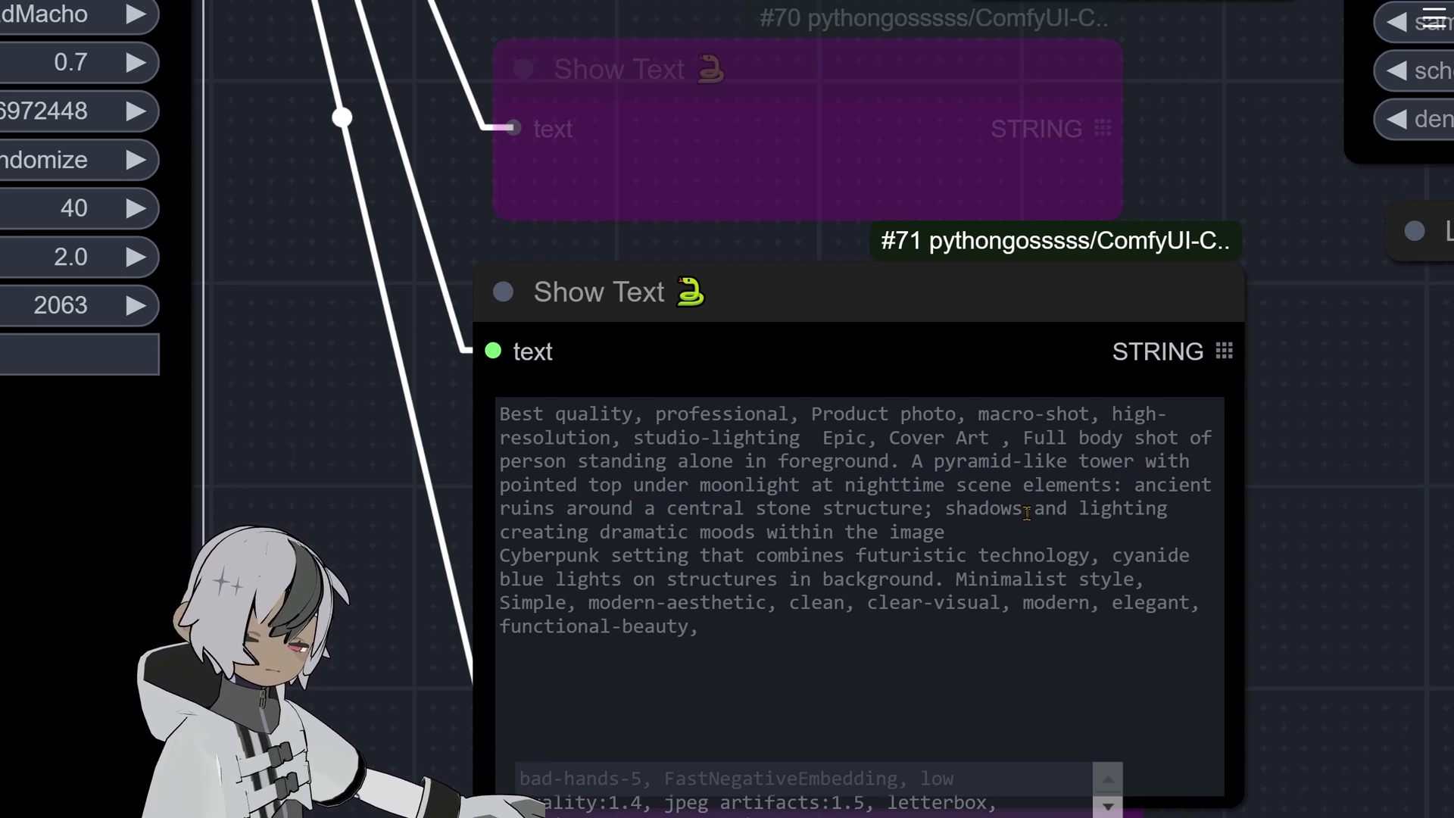
scroll(1330, 479, up, 3)
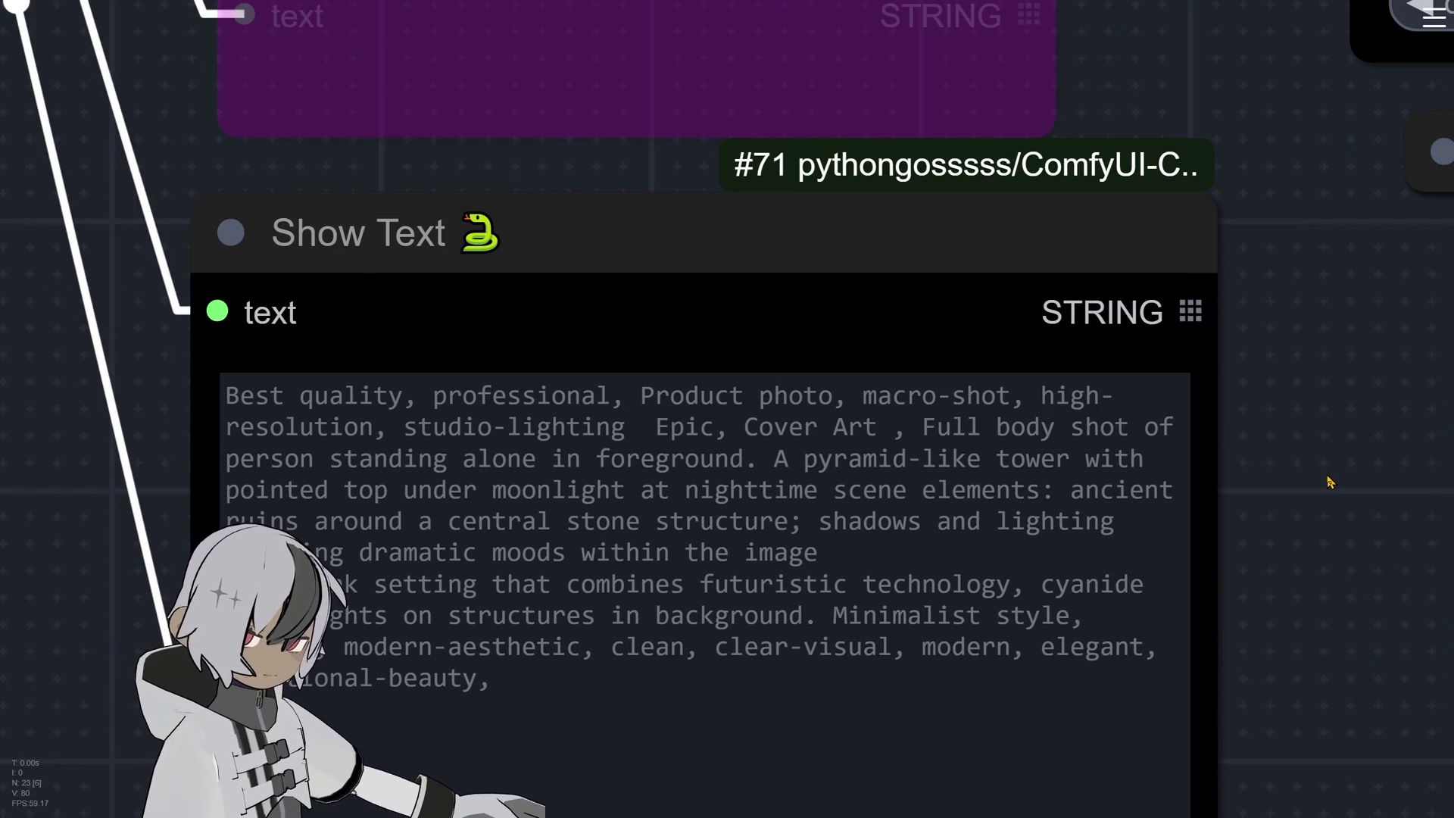
scroll(1315, 480, down, 9)
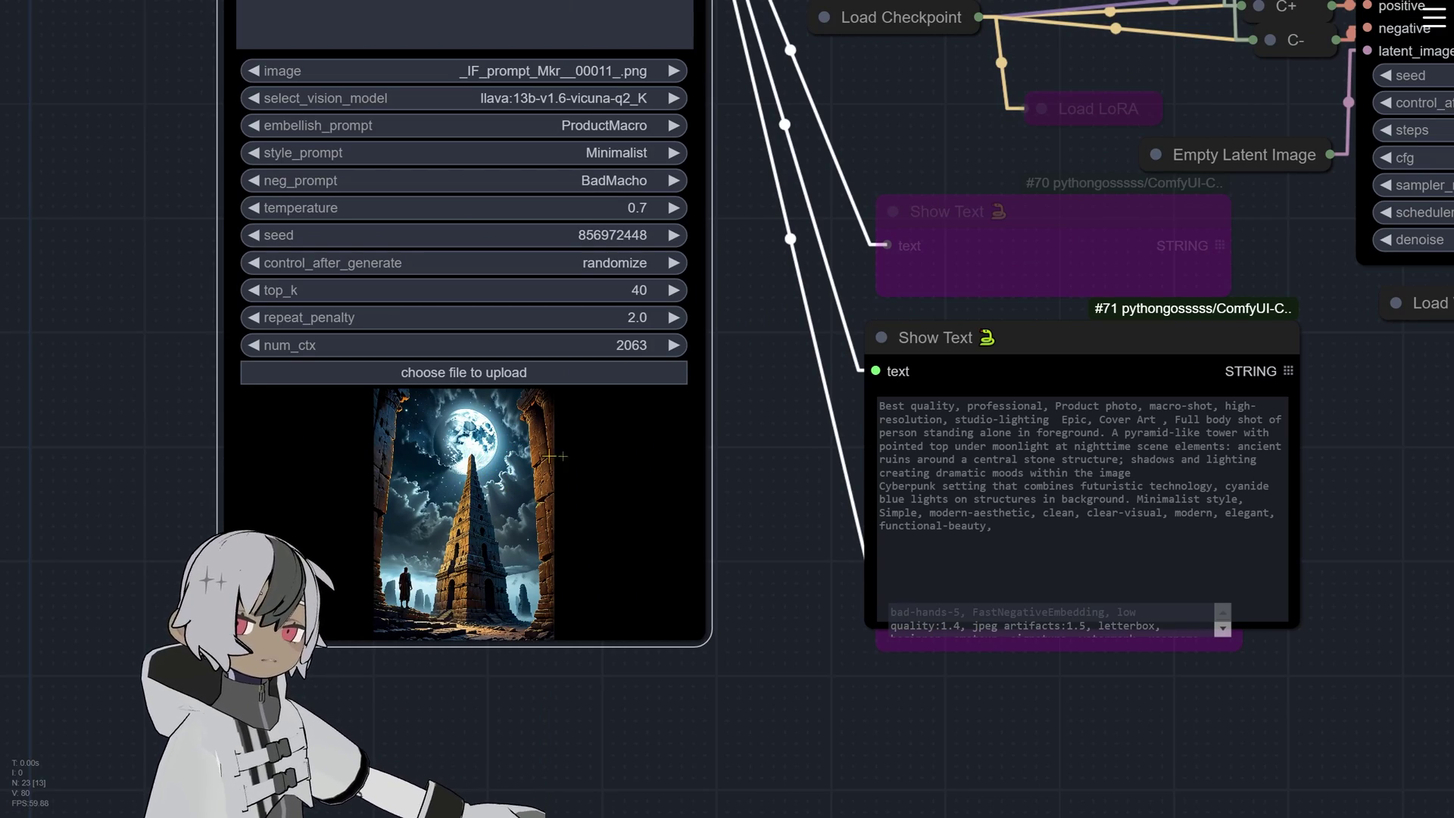
scroll(757, 425, down, 3)
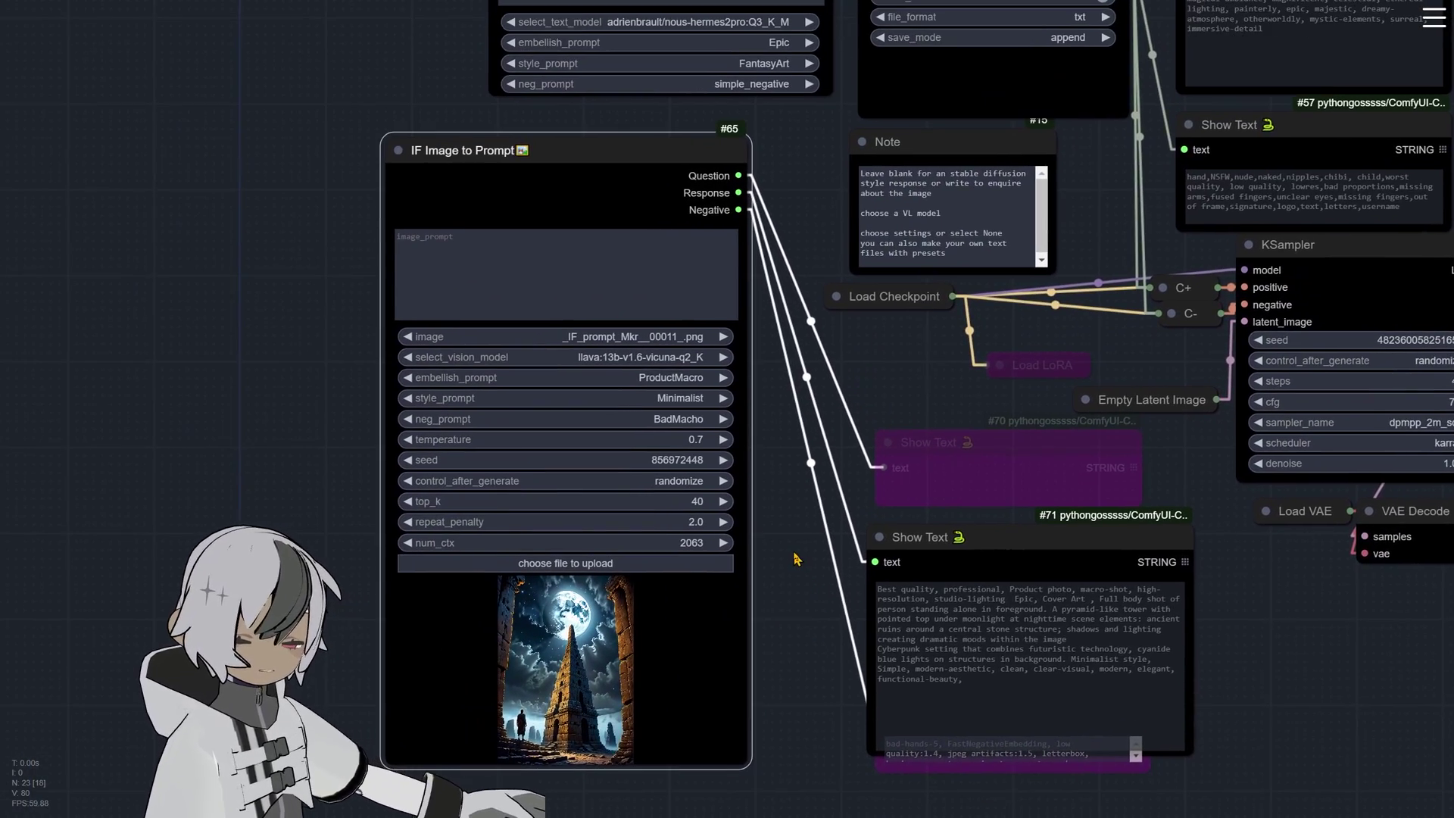
scroll(795, 559, up, 5)
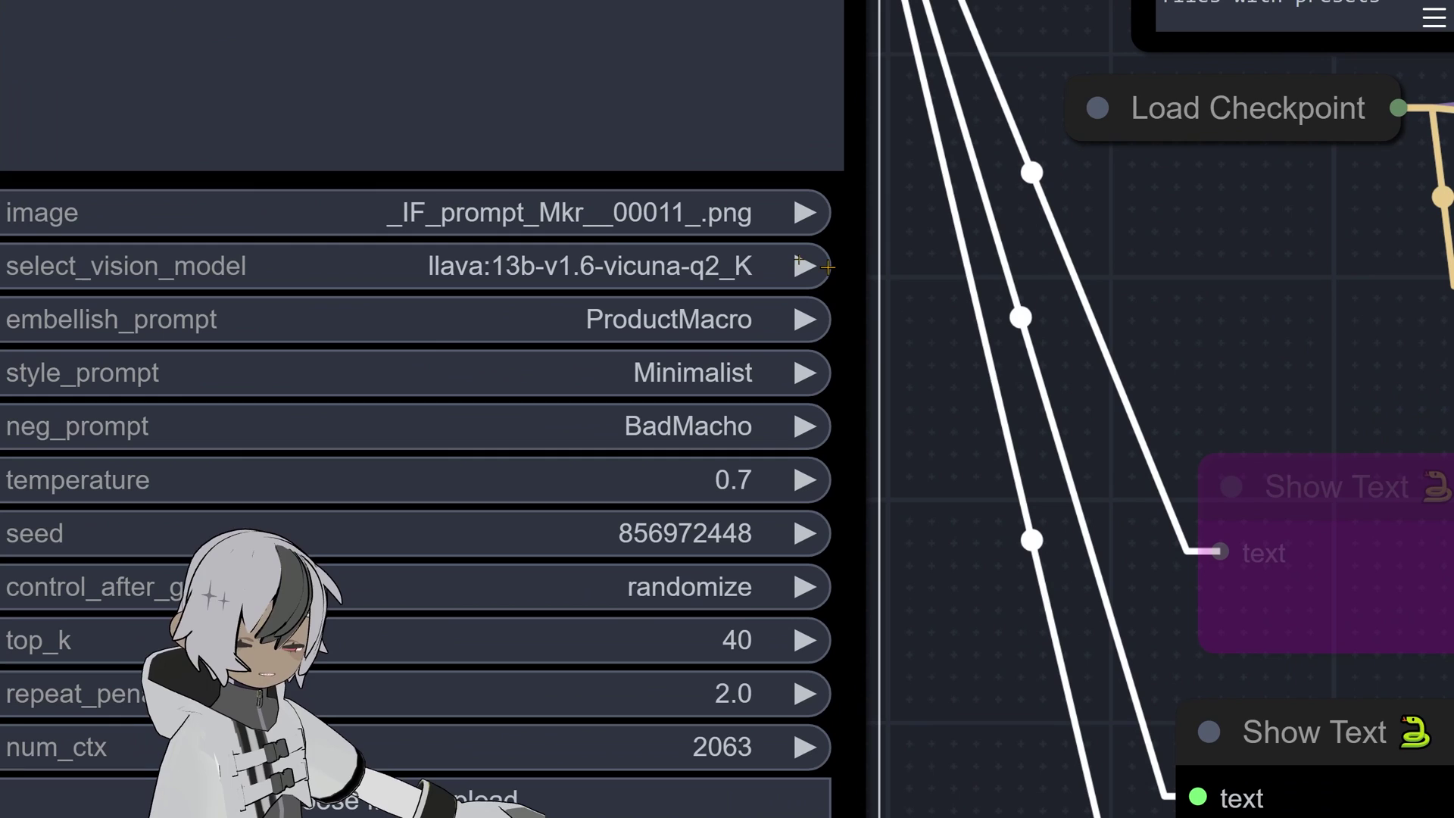
scroll(965, 388, down, 3)
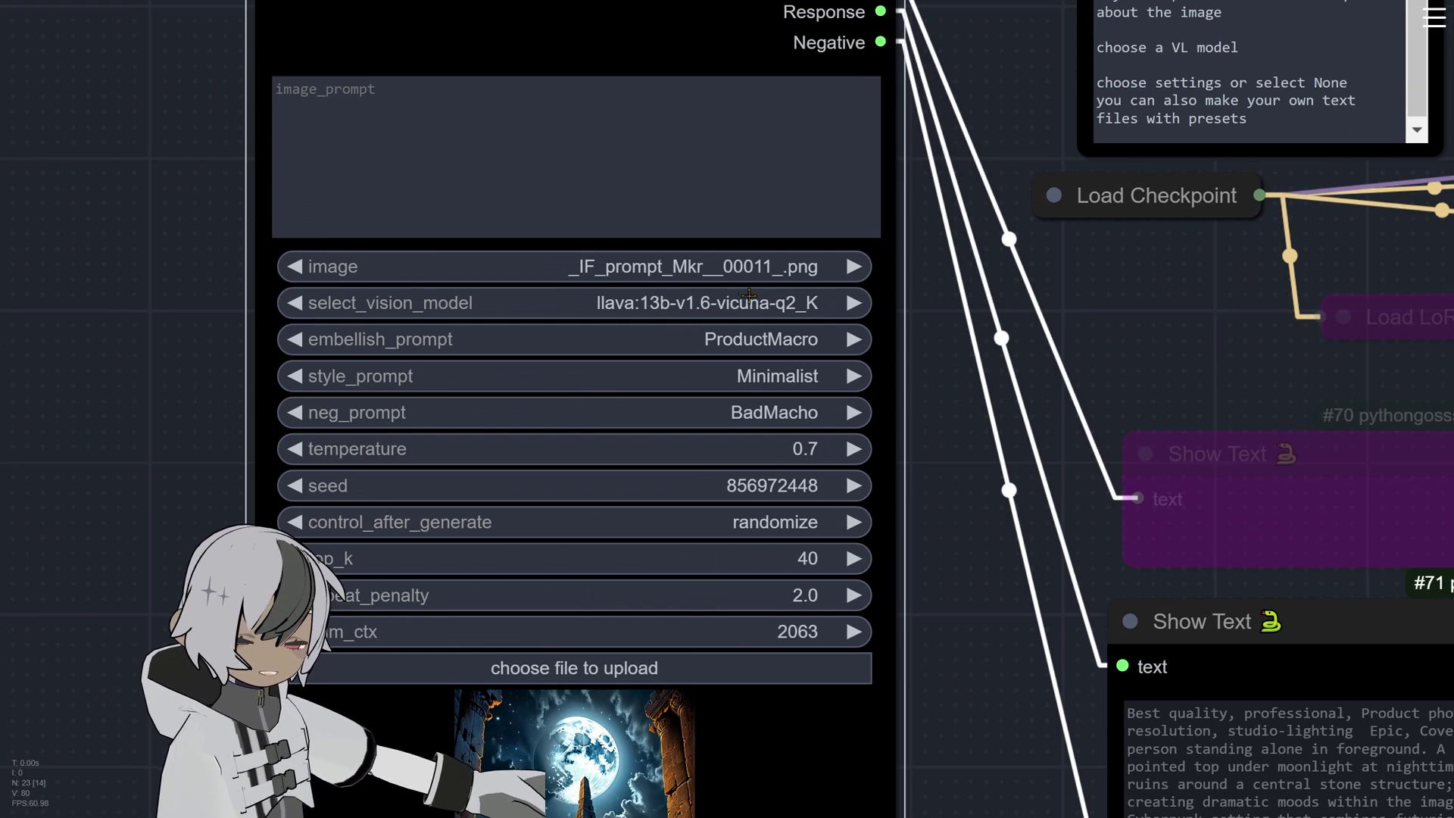
click(672, 302)
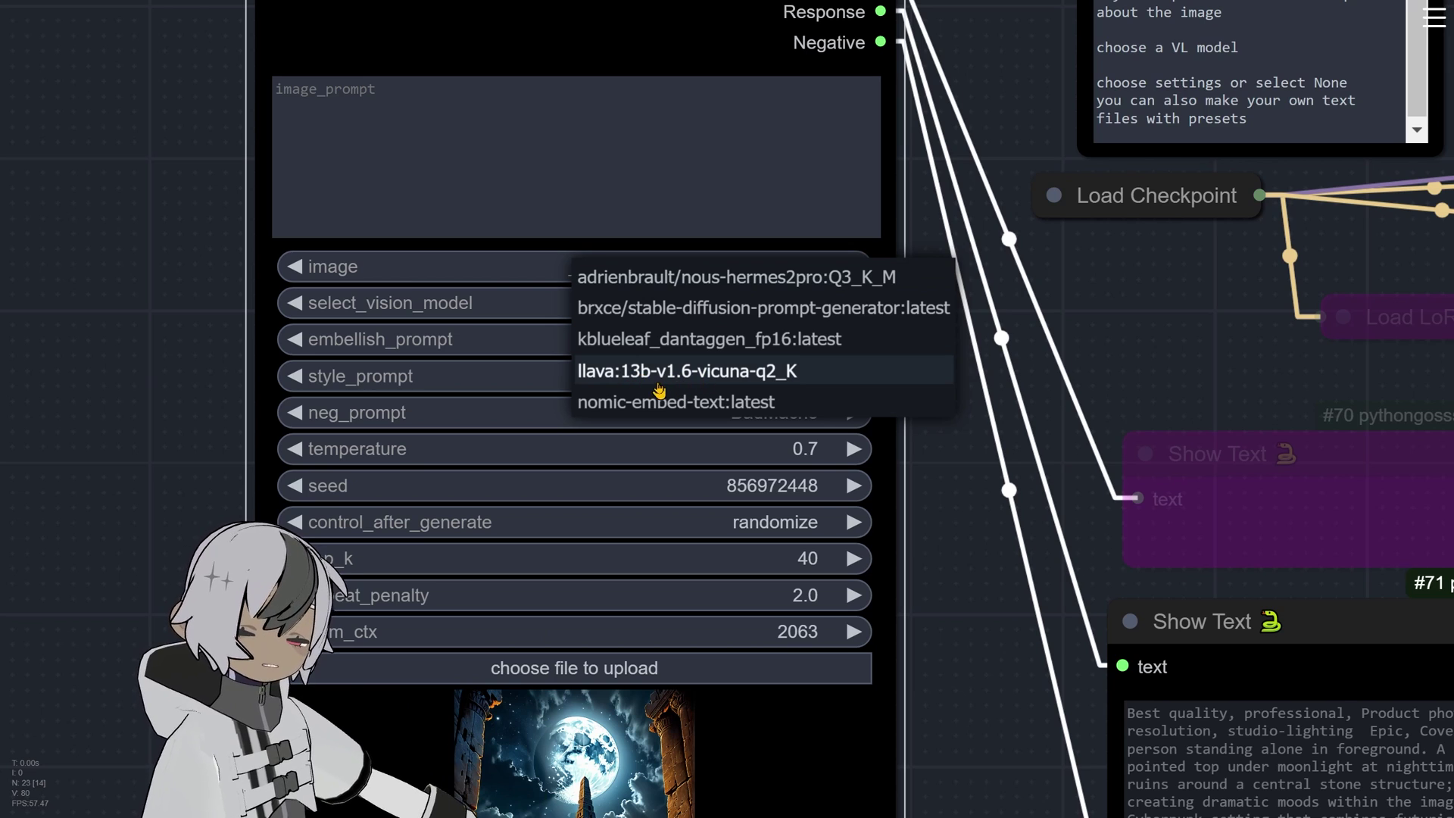
click(962, 477)
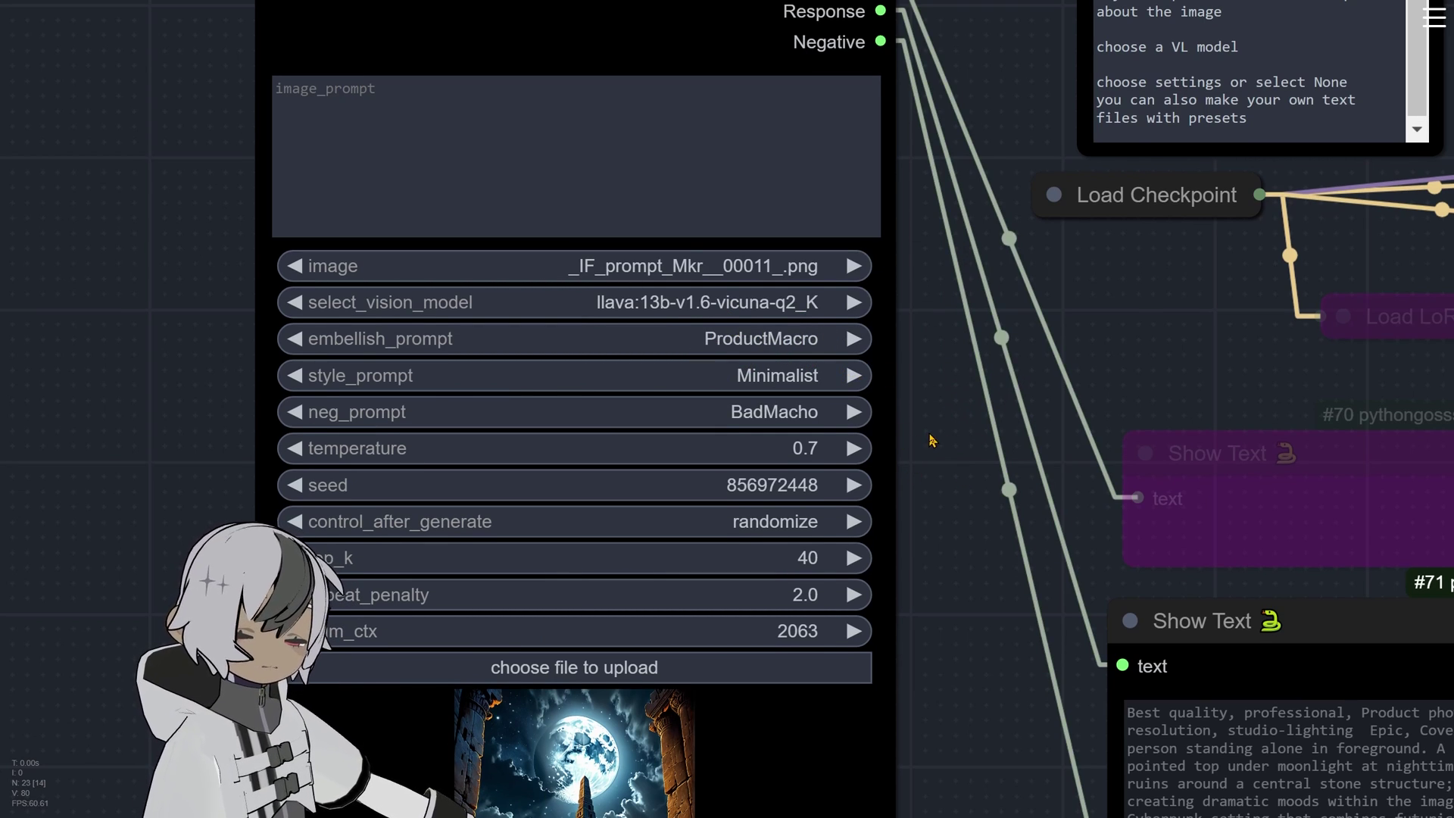
scroll(931, 439, down, 4)
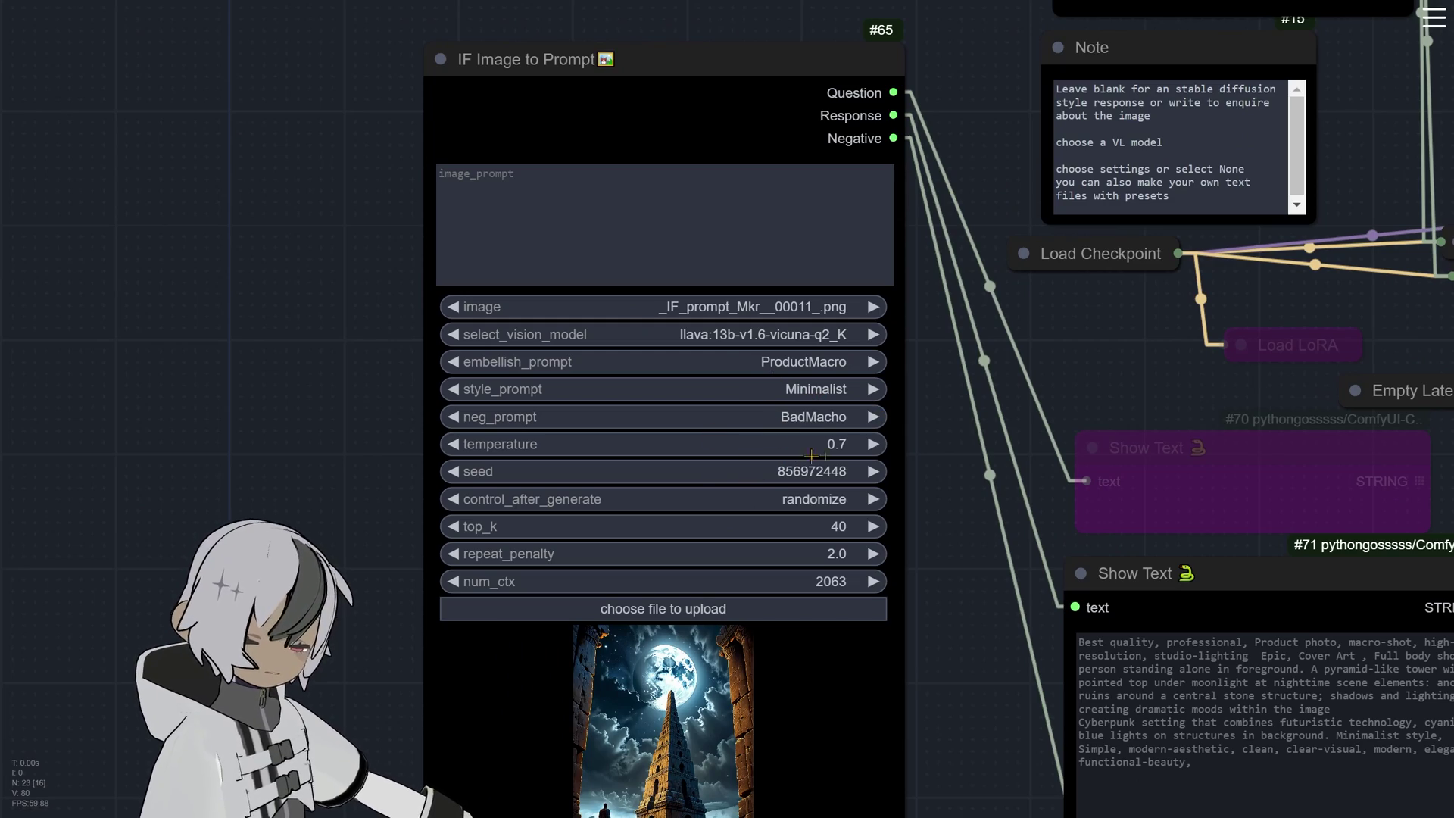
scroll(973, 465, down, 2)
drag(1331, 275, 682, 459)
drag(279, 342, 717, 407)
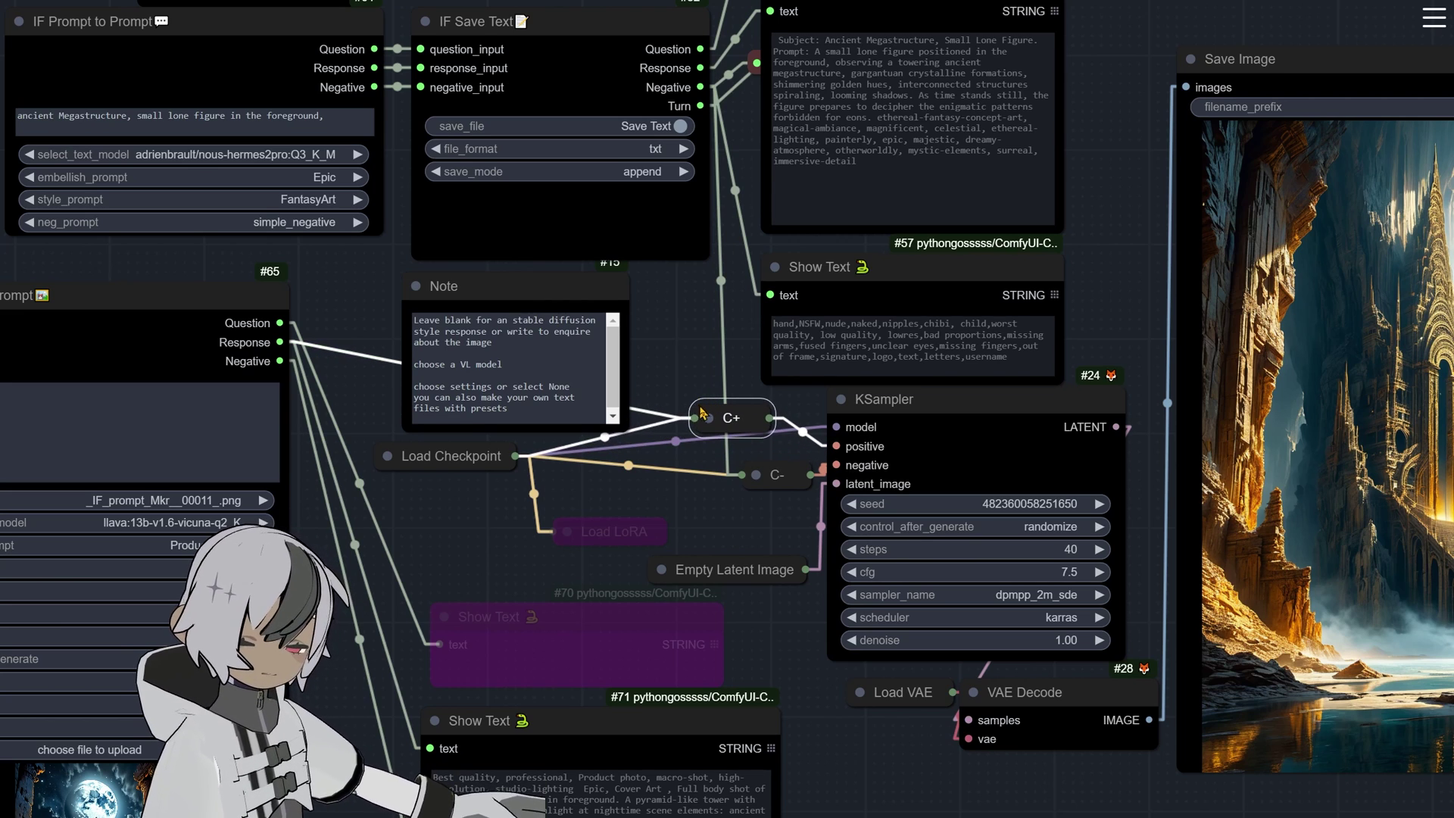
key(alt+c)
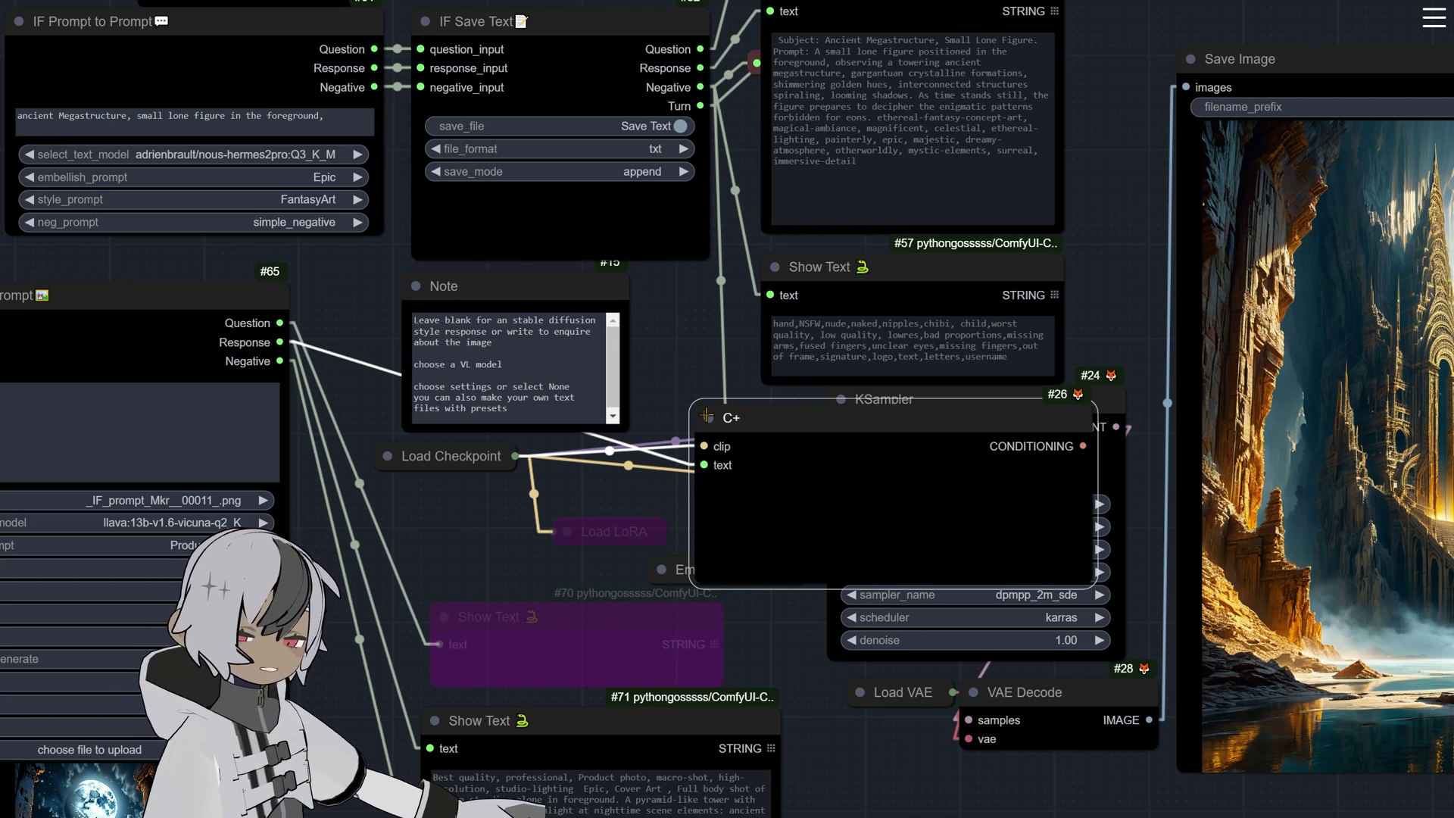
key(alt+c)
drag(725, 415, 769, 437)
click(787, 474)
key(alt+c)
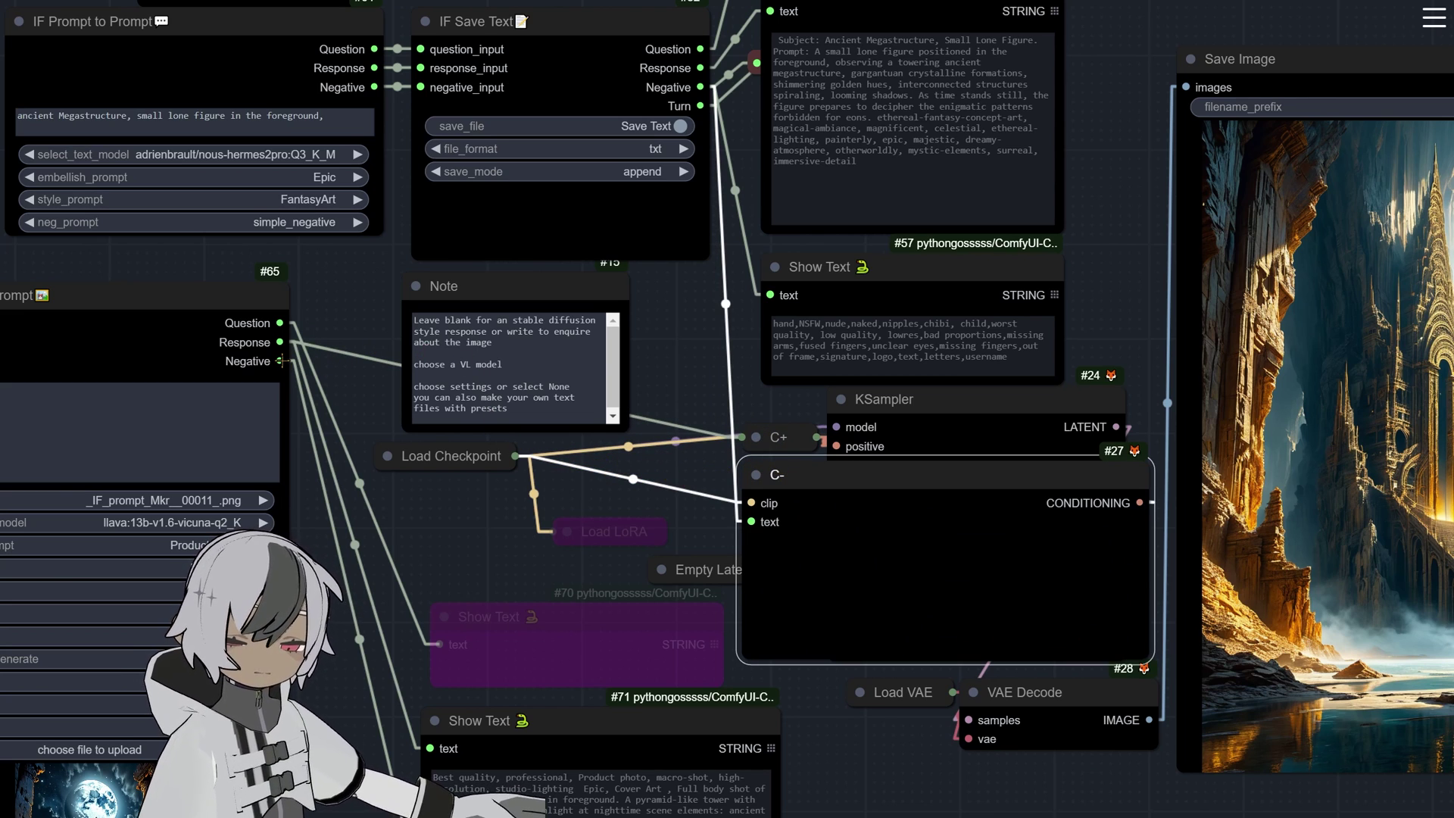
drag(282, 361, 752, 522)
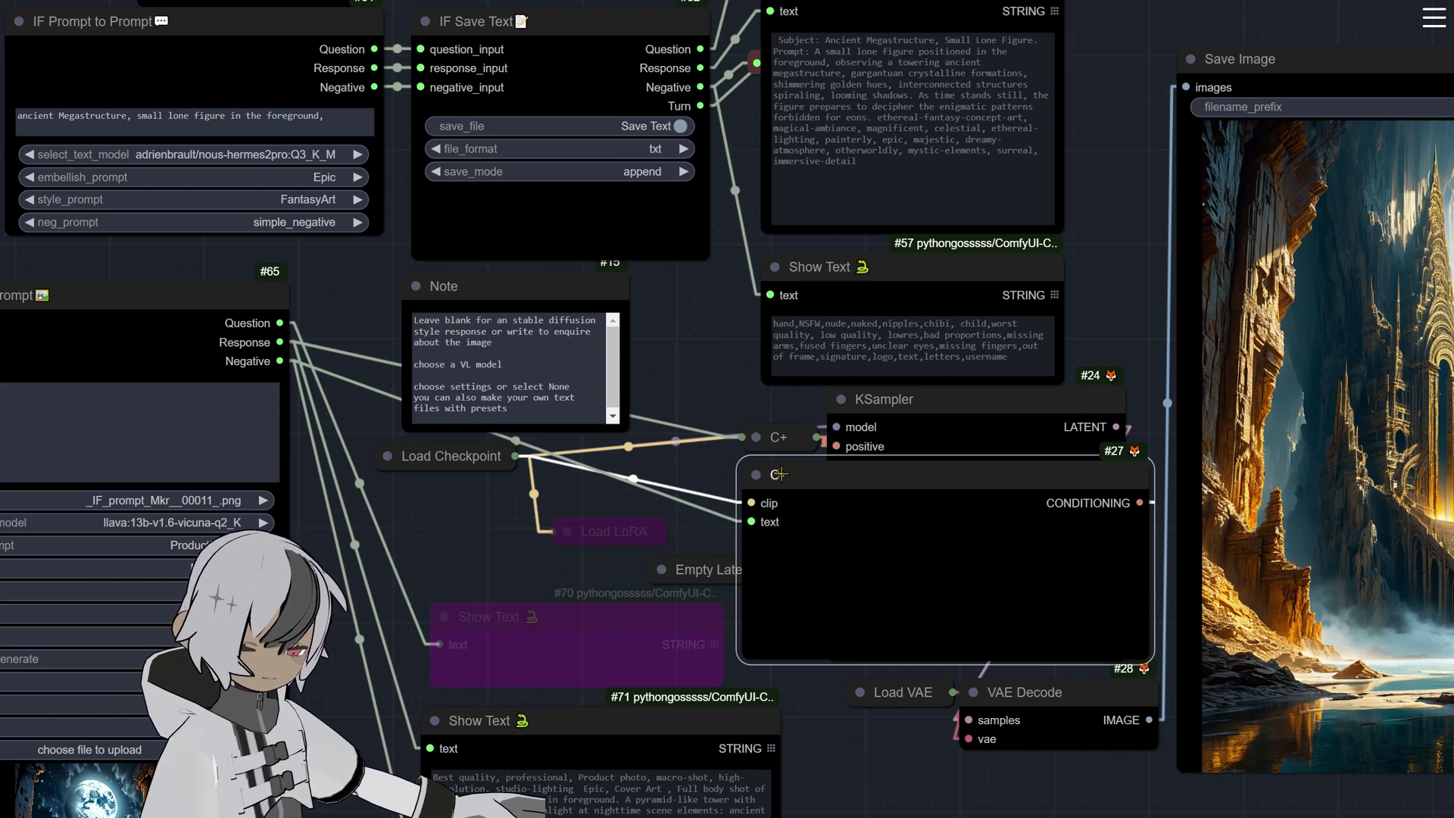
click(756, 472)
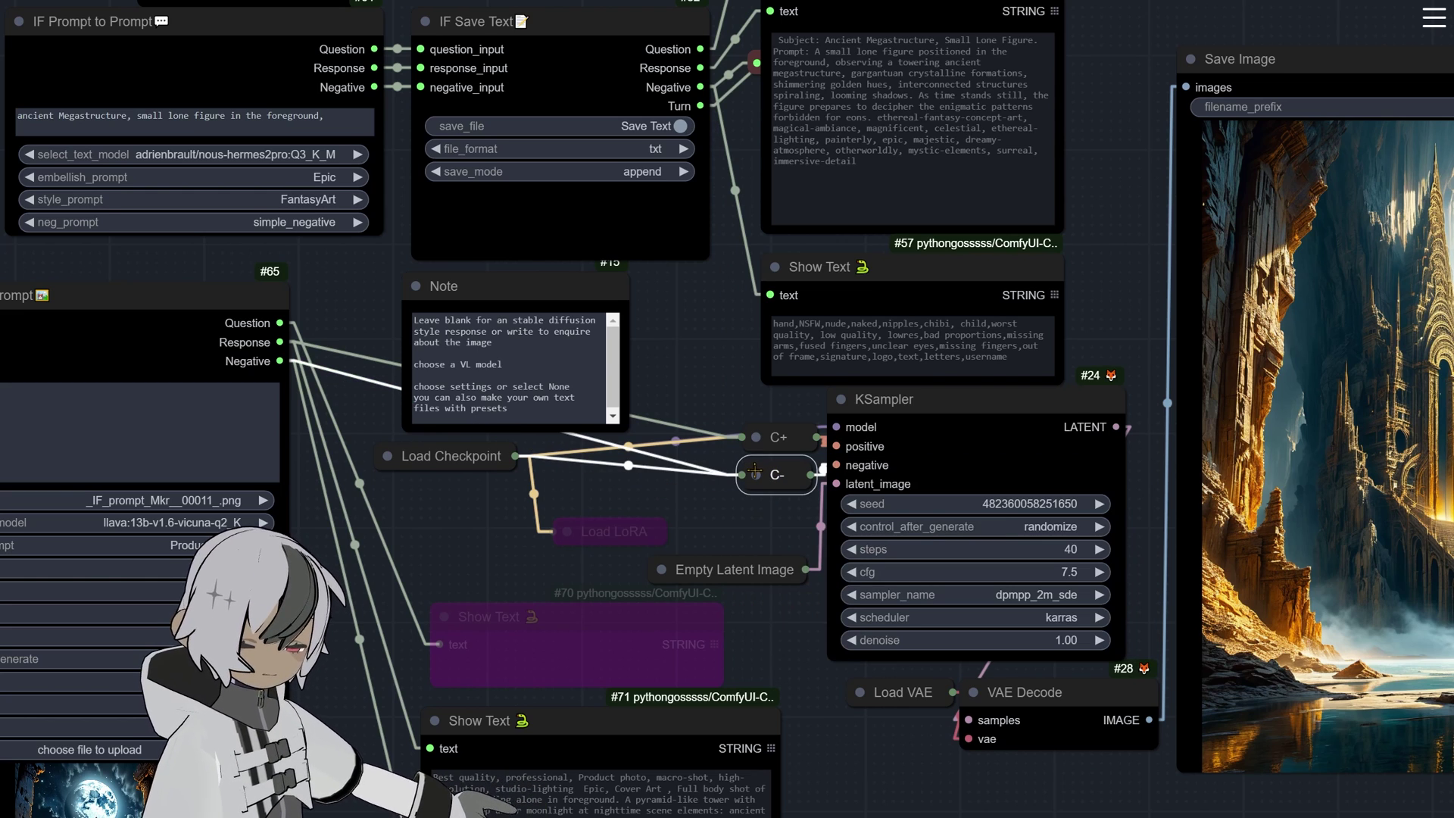
click(786, 437)
scroll(695, 386, down, 3)
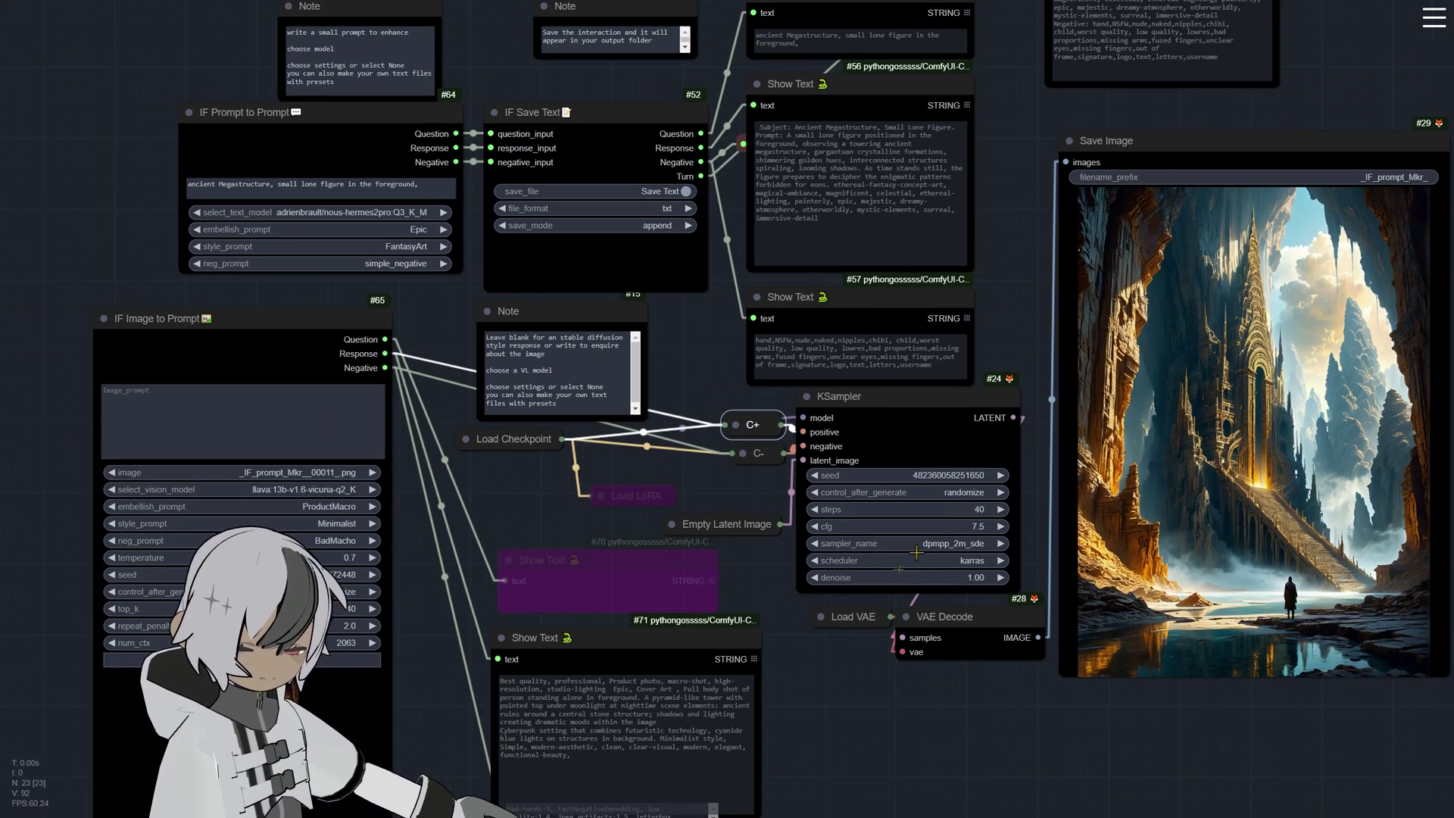
- Place the queue panel on the canvas, lower the batch count and uncheck Extra options
scroll(863, 693, down, 3)
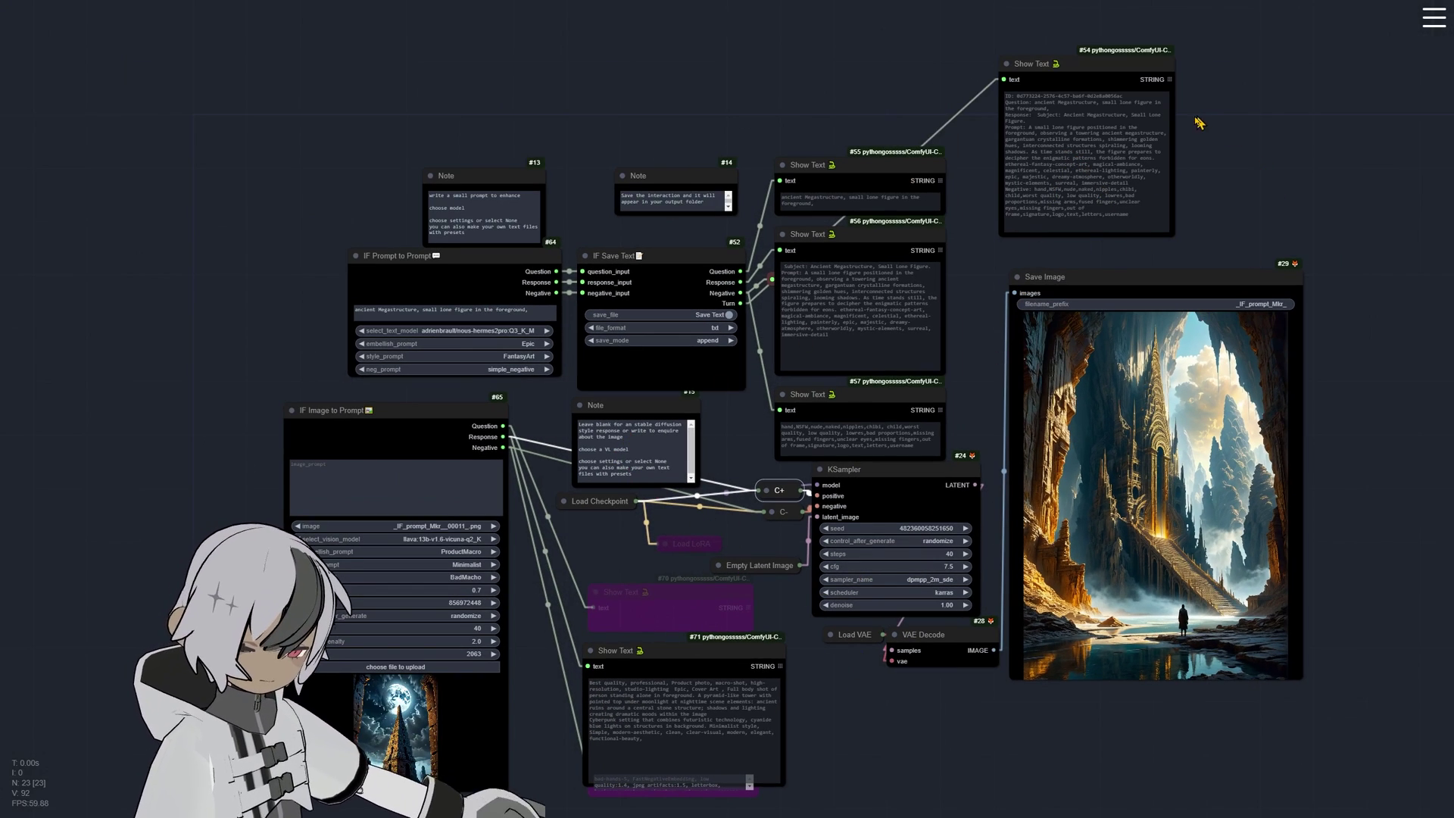
click(1439, 21)
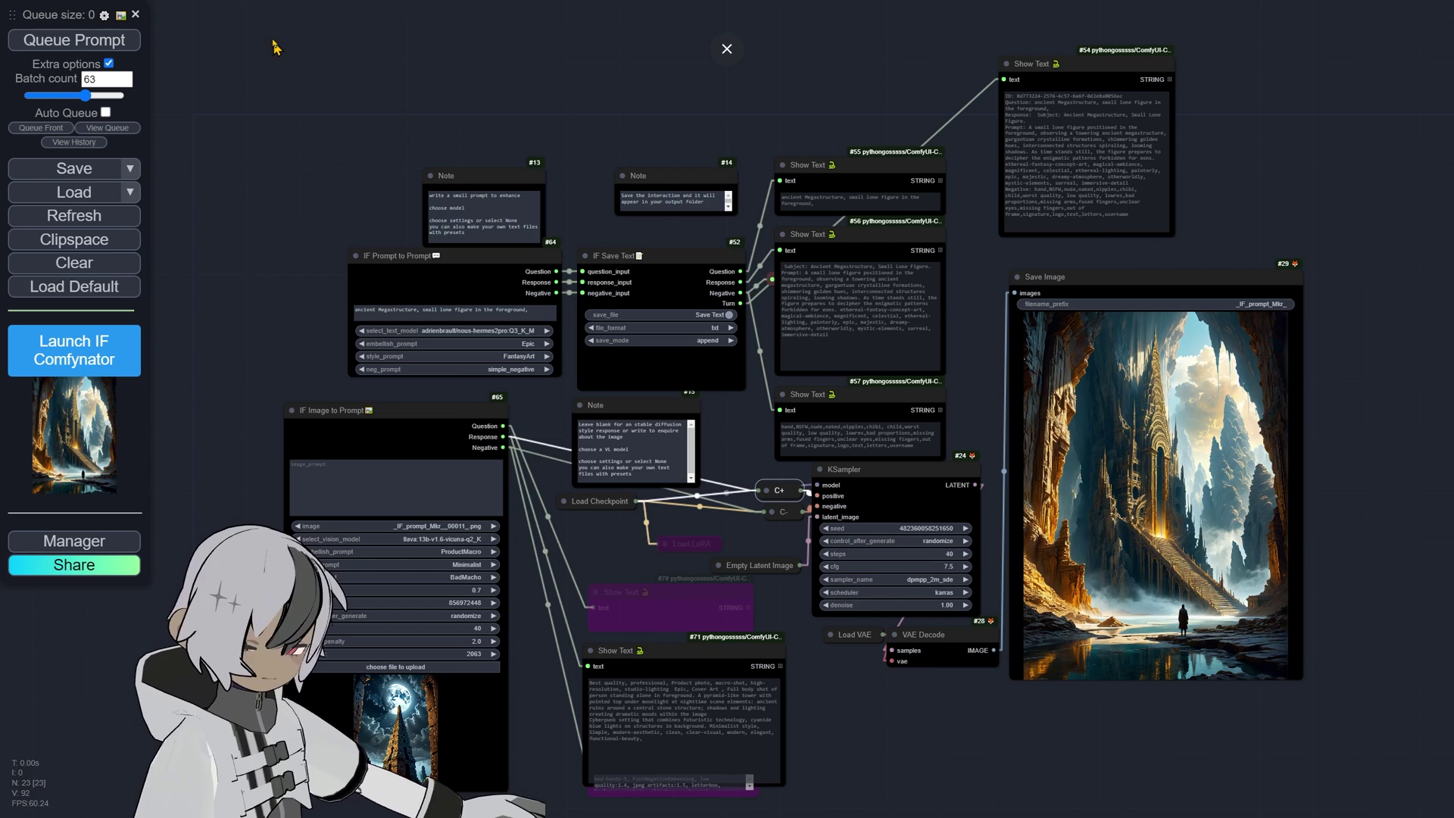
drag(68, 11, 914, 199)
drag(931, 285, 901, 288)
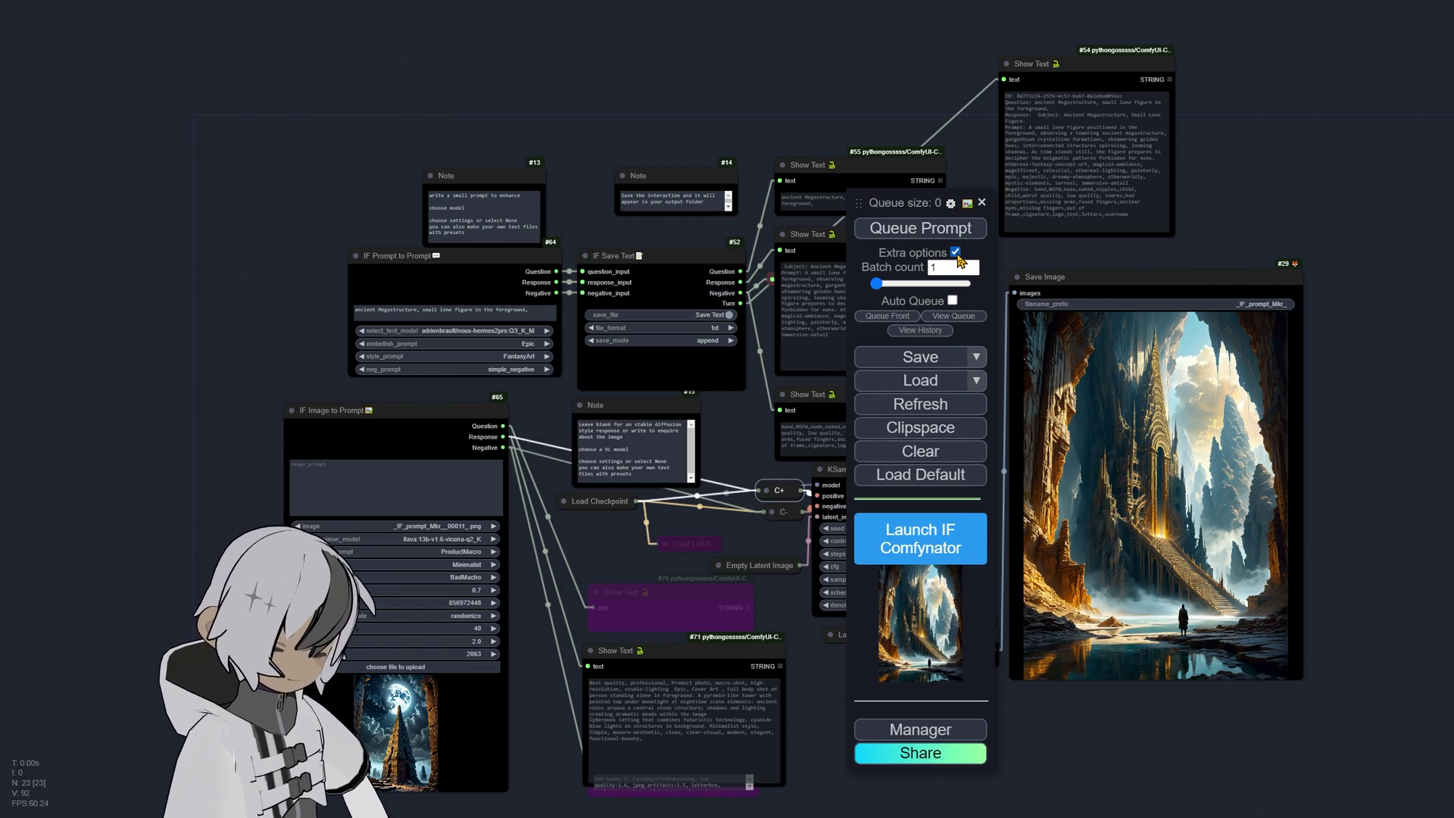
click(955, 253)
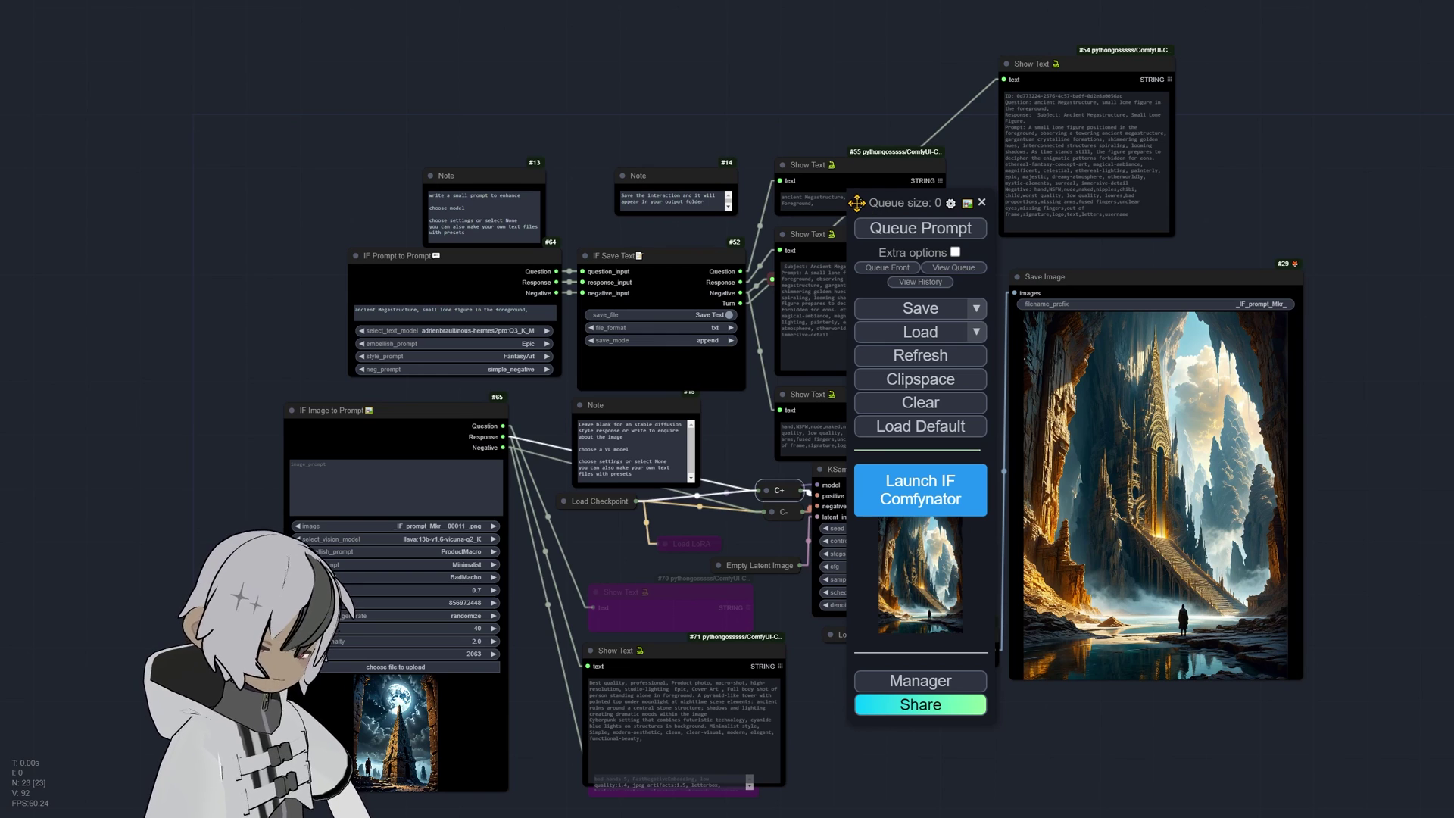
- Move the queue panel off the Show Text and KSampler nodes, bringing prompt outputs into view
drag(861, 202, 796, 253)
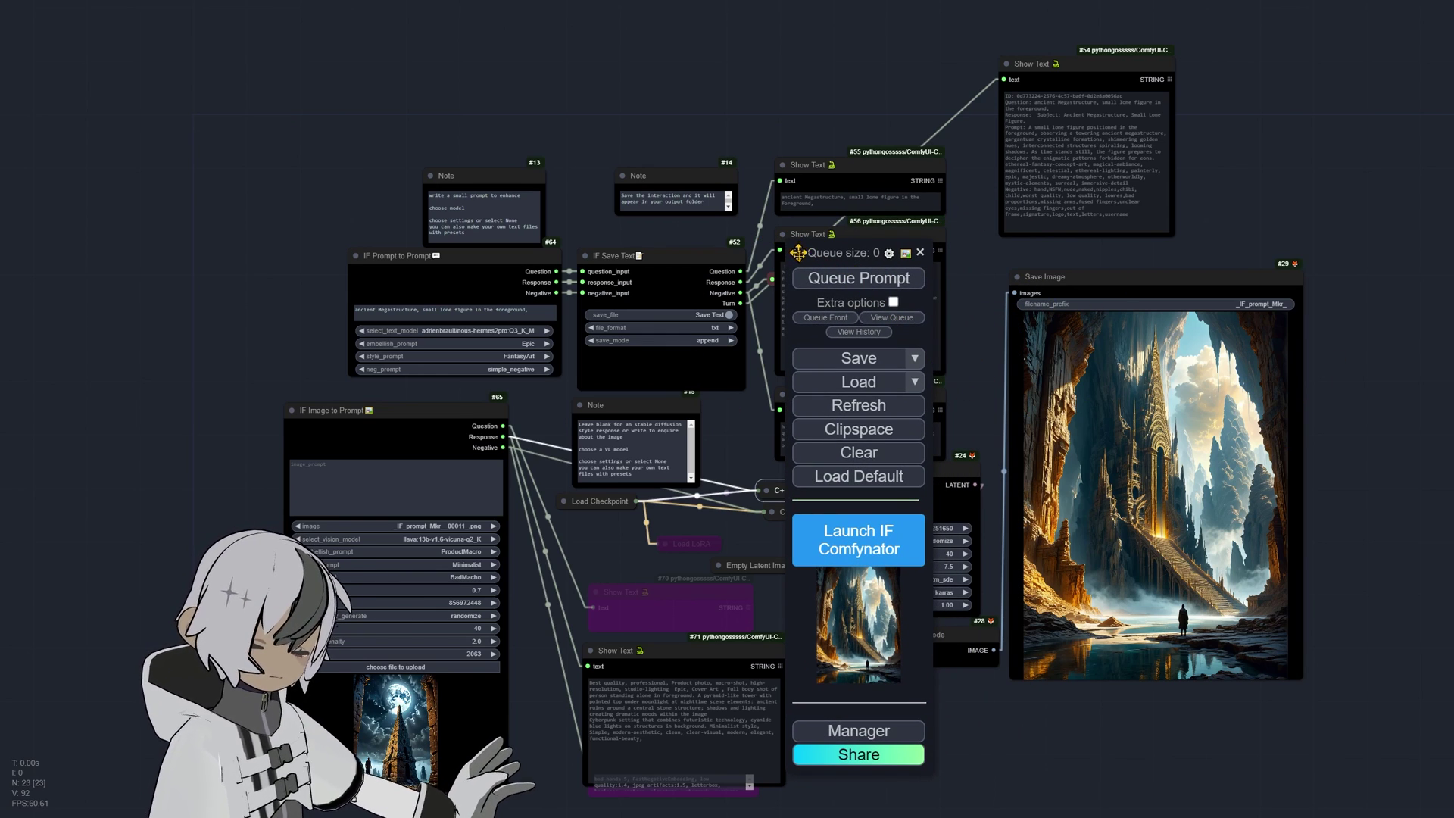
drag(796, 253, 1129, 198)
scroll(304, 319, up, 6)
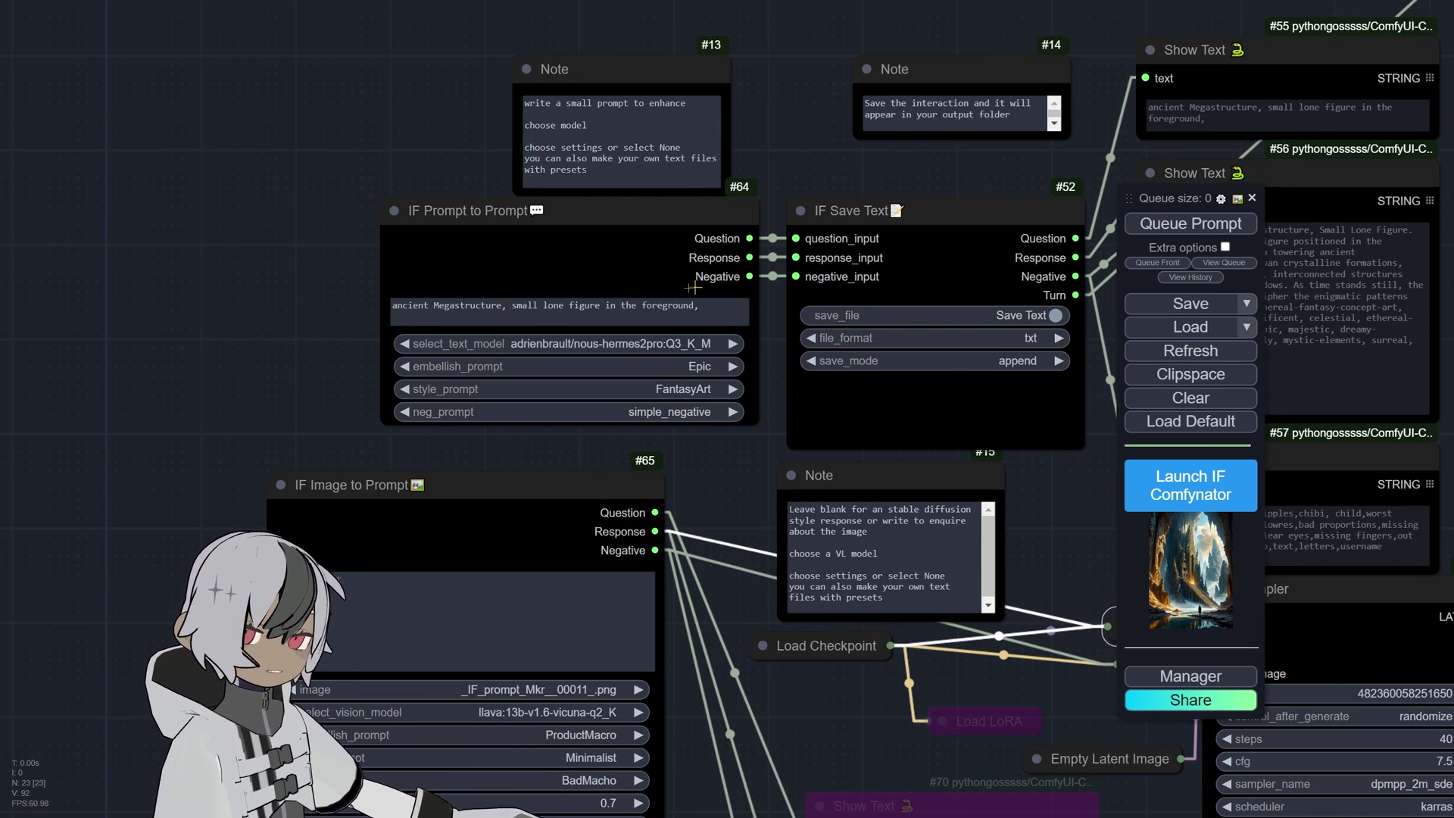
drag(845, 175, 381, 109)
scroll(1038, 316, down, 3)
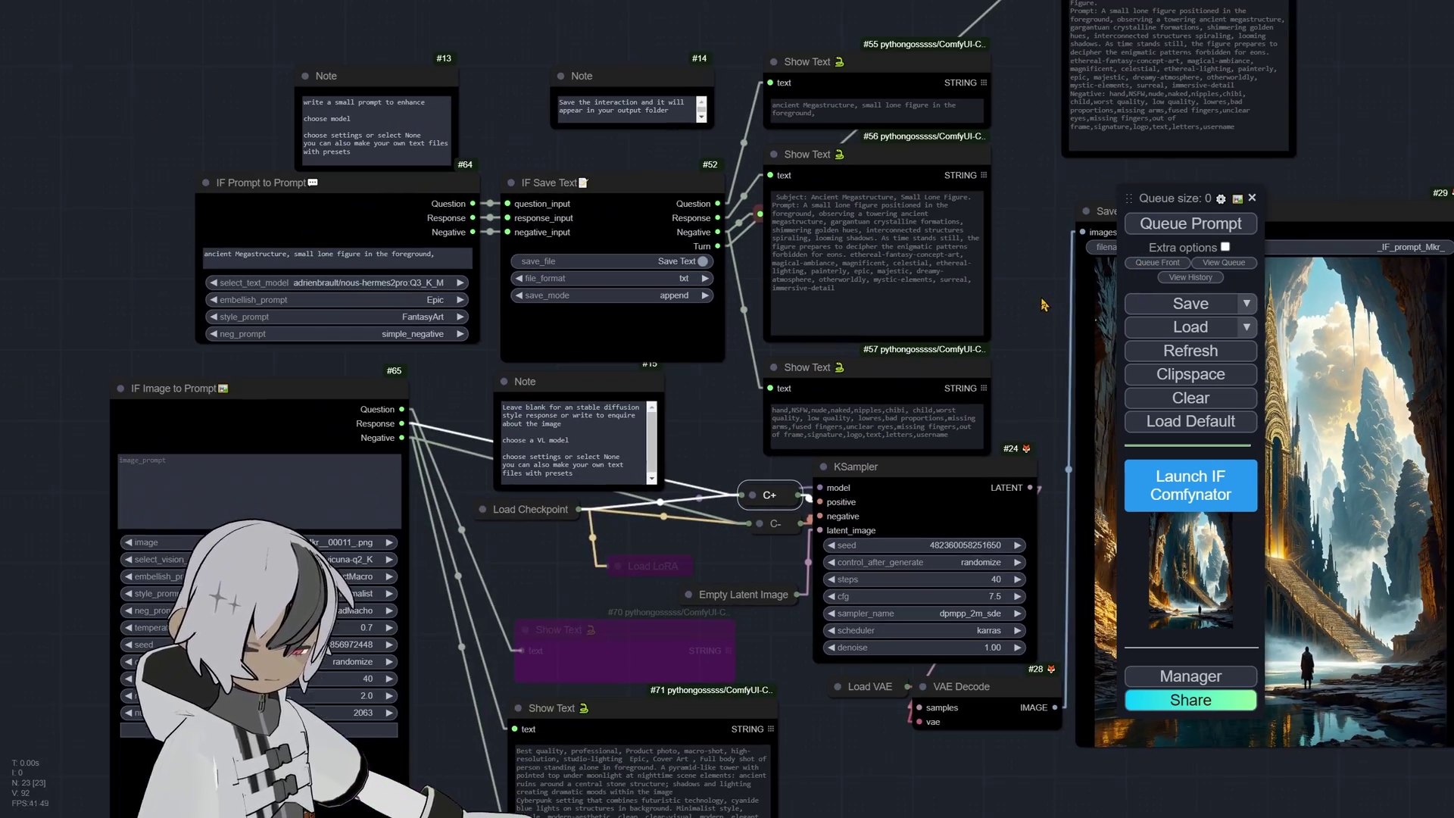
scroll(1044, 337, down, 1)
scroll(1045, 356, up, 2)
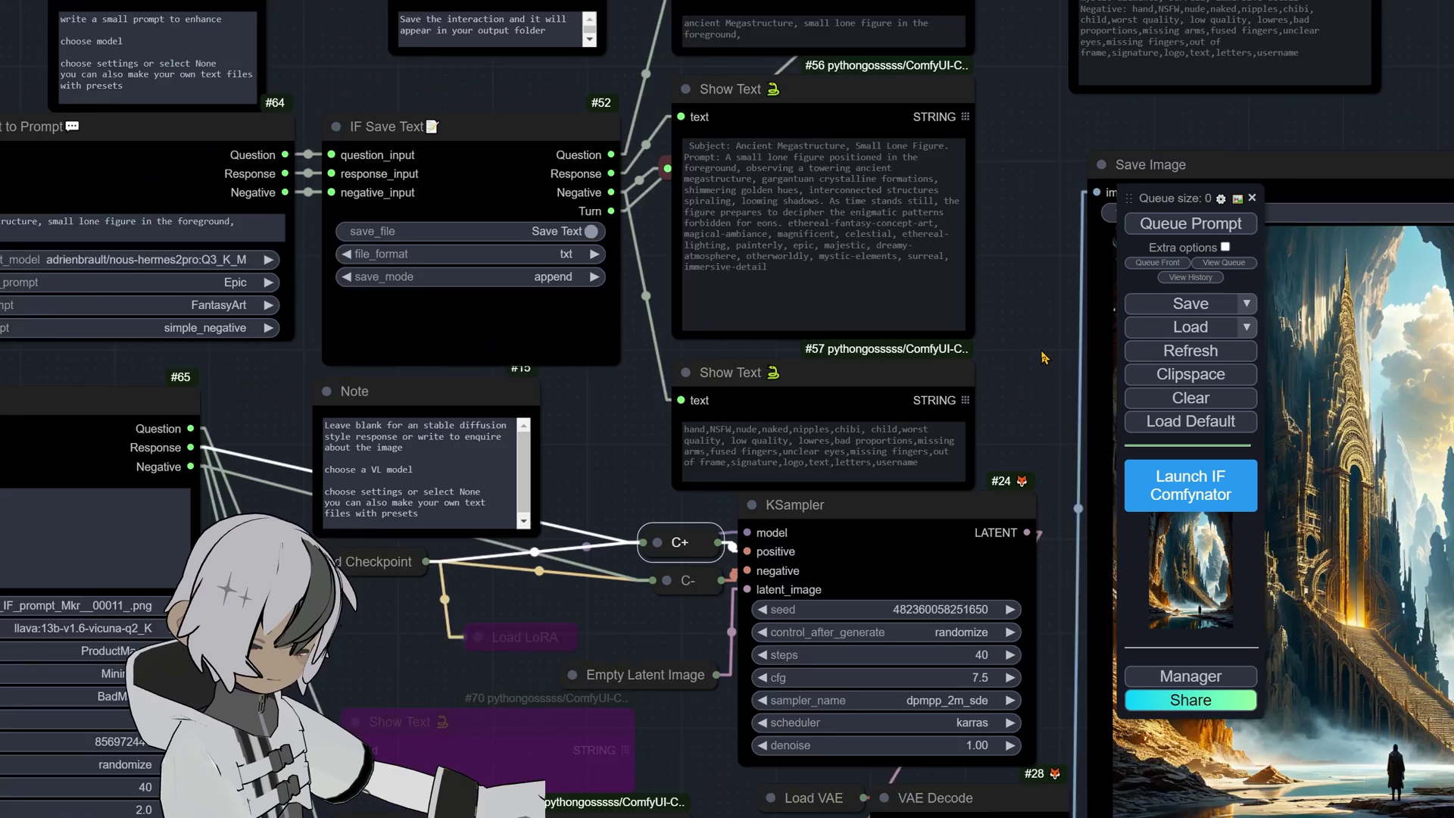
scroll(1040, 362, down, 1)
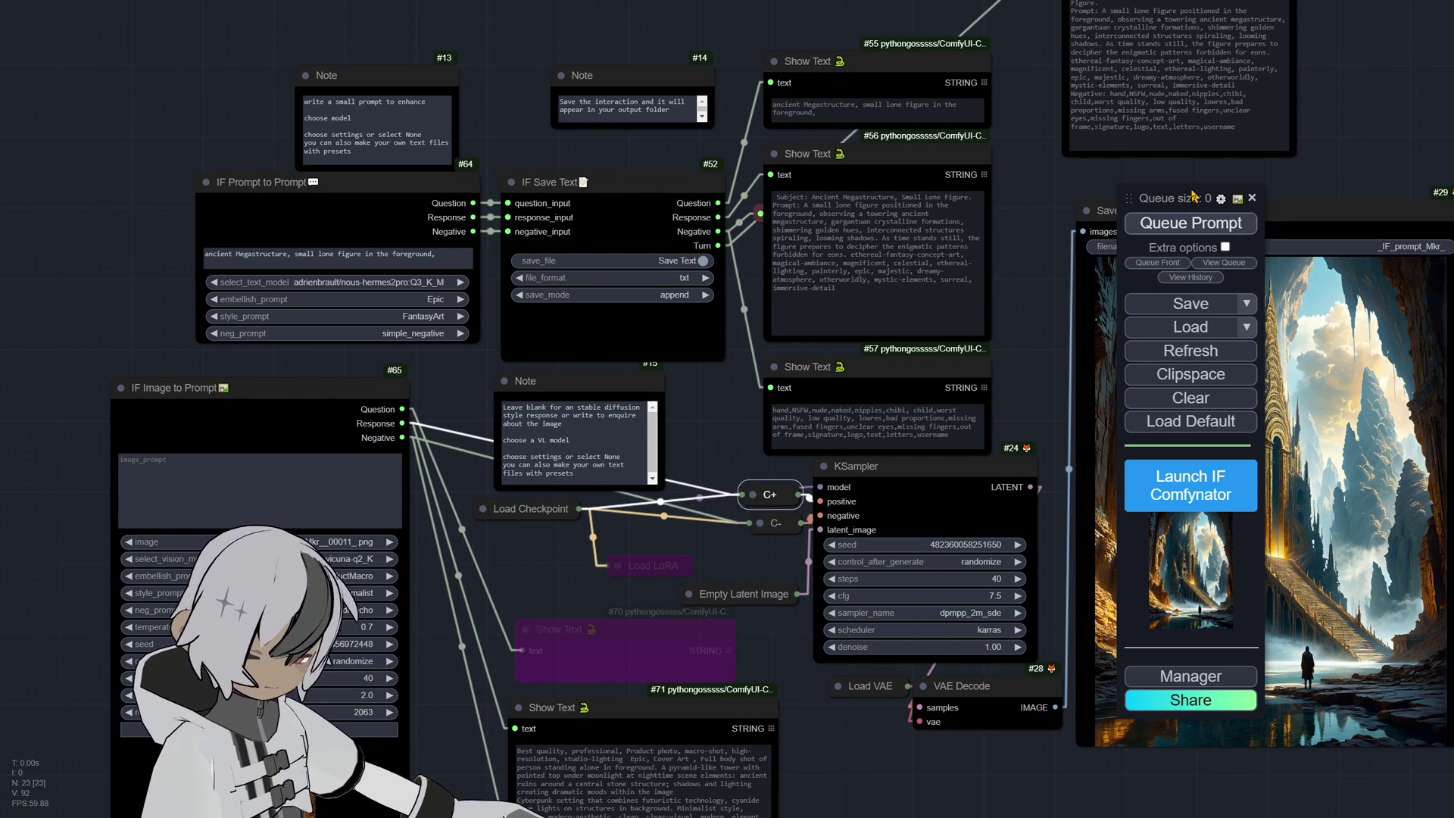
- Run the workflow, then move the queue panel and Show Text node out of the way
click(1190, 224)
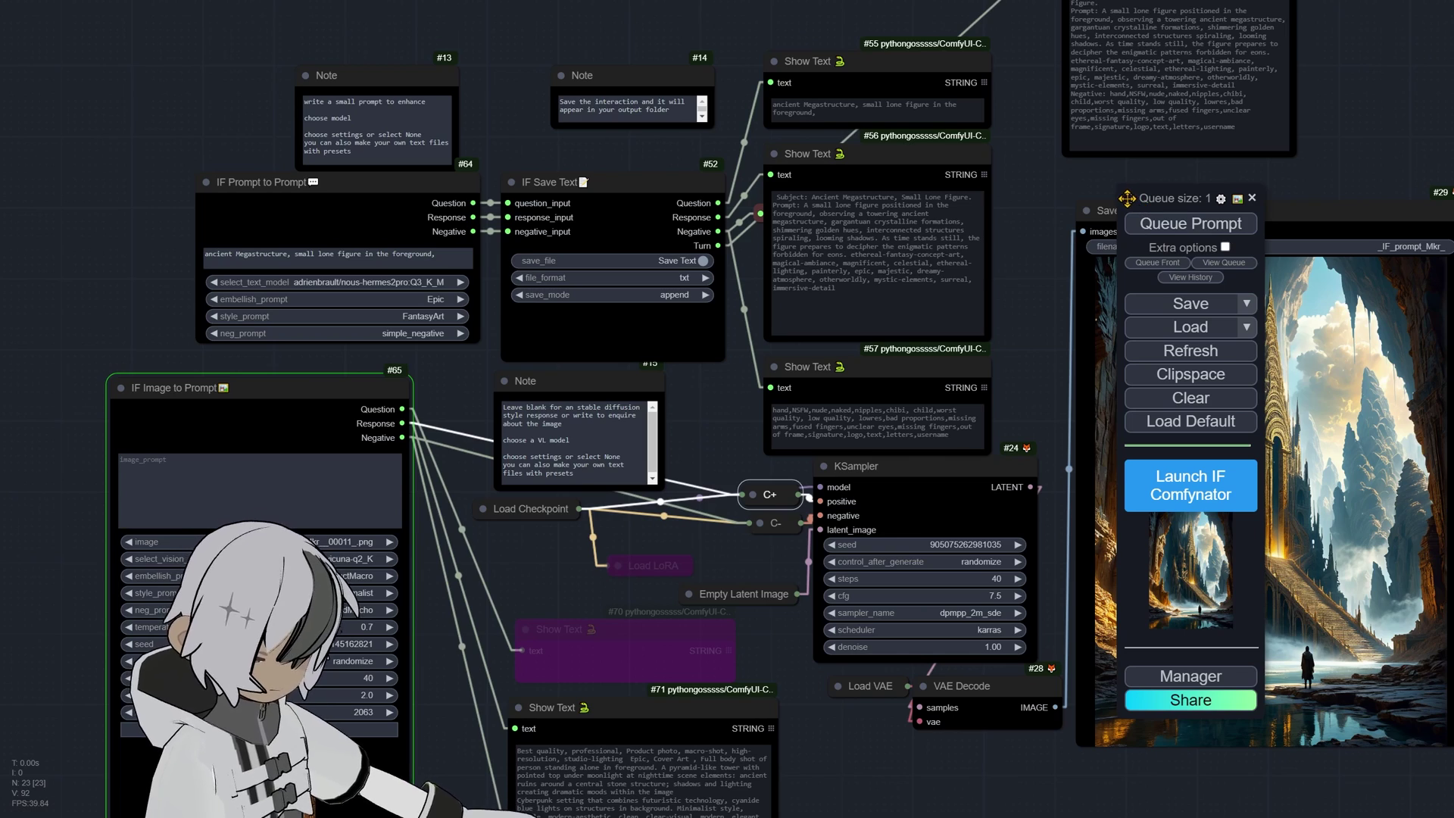
drag(1128, 198, 780, 196)
drag(462, 698, 496, 466)
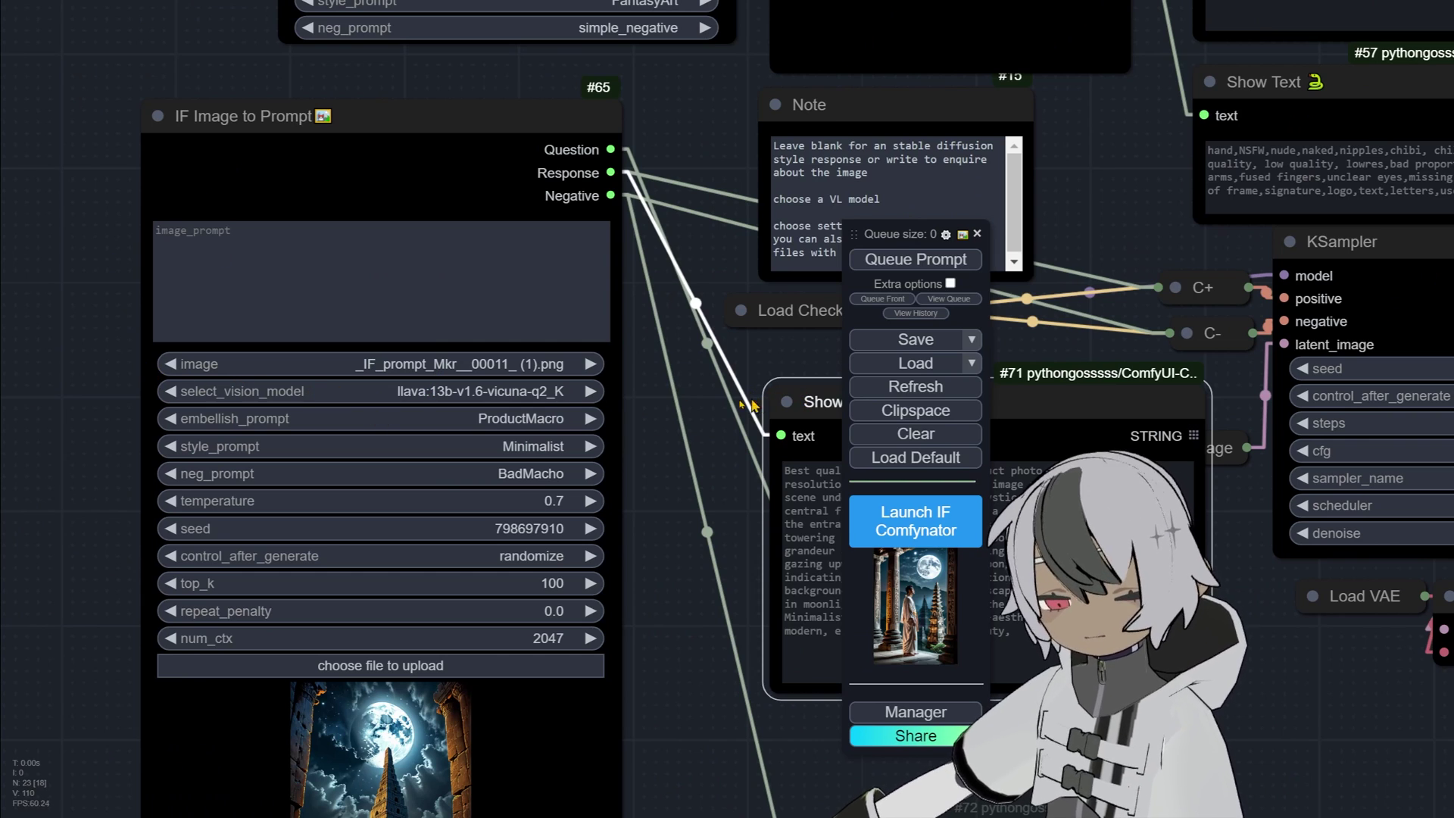
drag(660, 444, 701, 391)
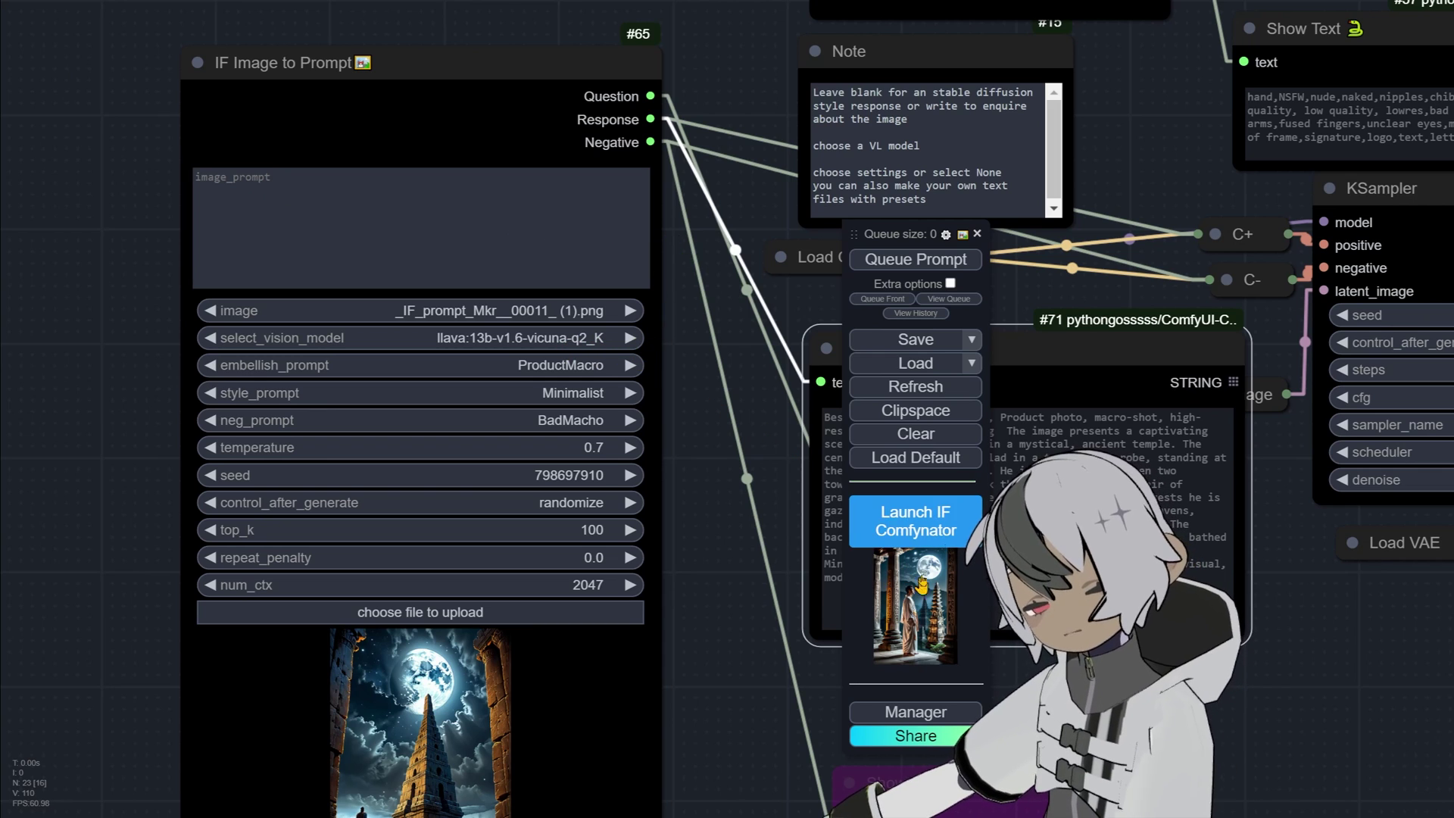
drag(854, 234, 54, 212)
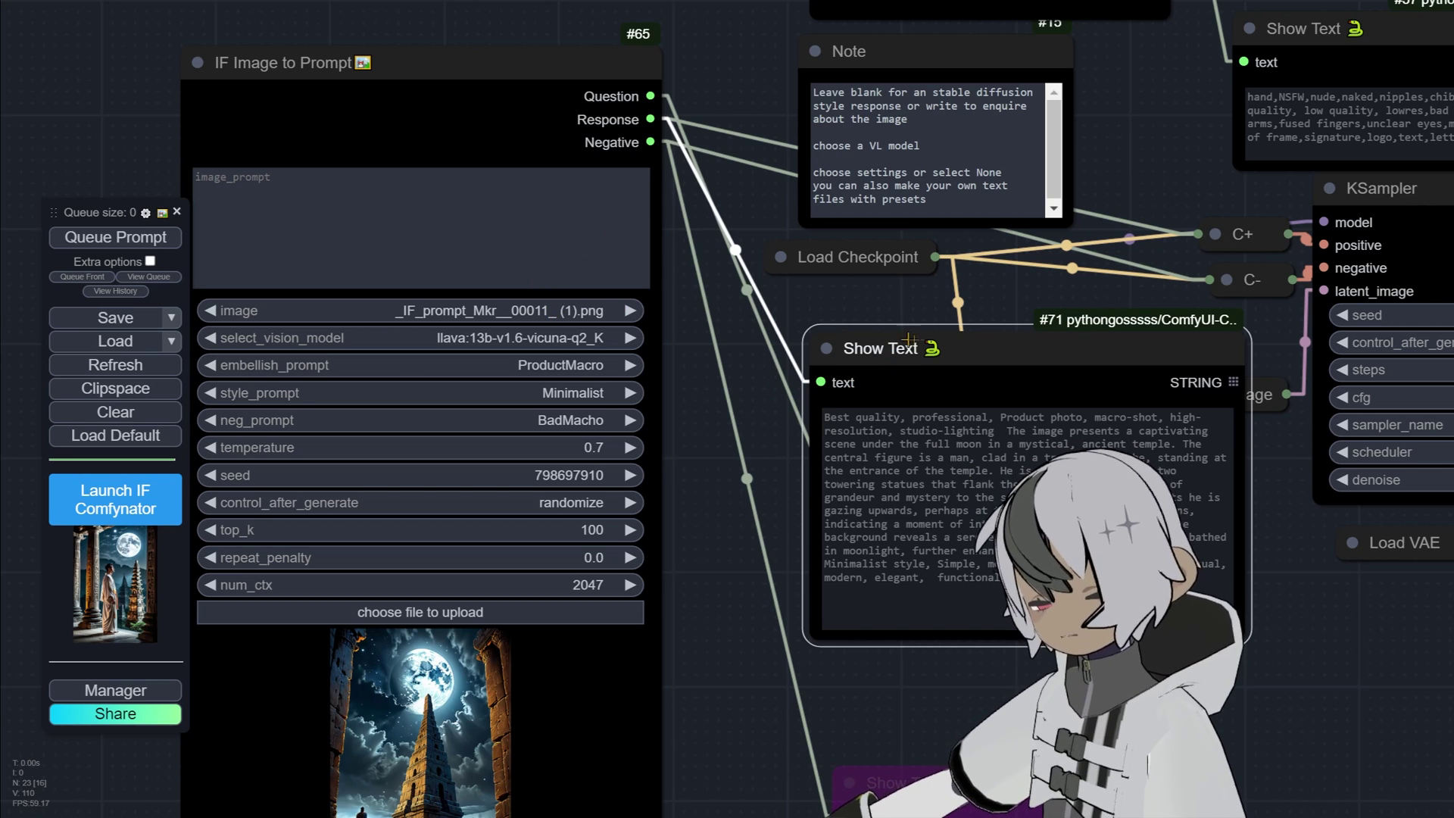
drag(910, 339, 818, 341)
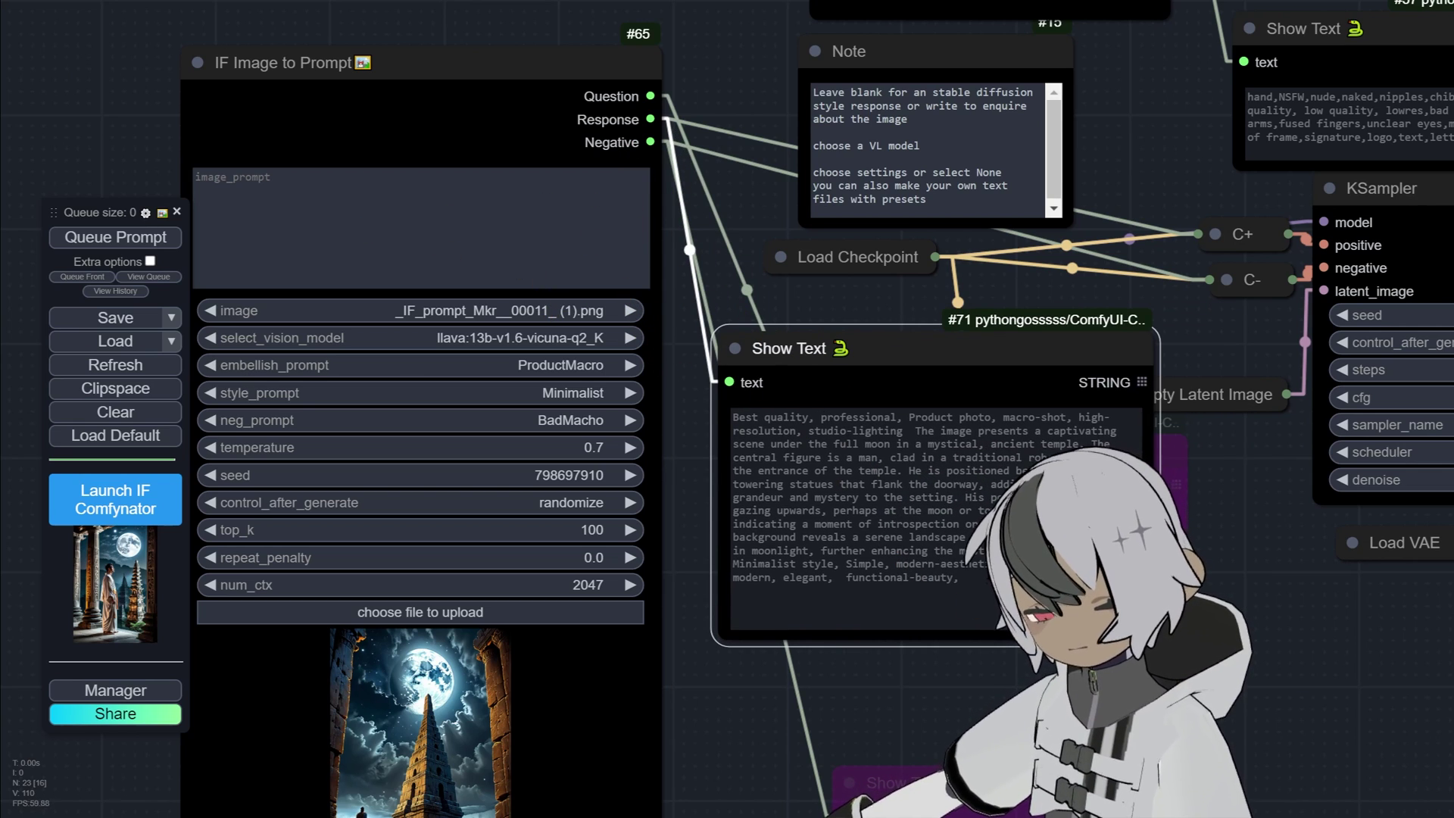
- Queue a second generation and review the Save Image result and generated prompt text
click(115, 237)
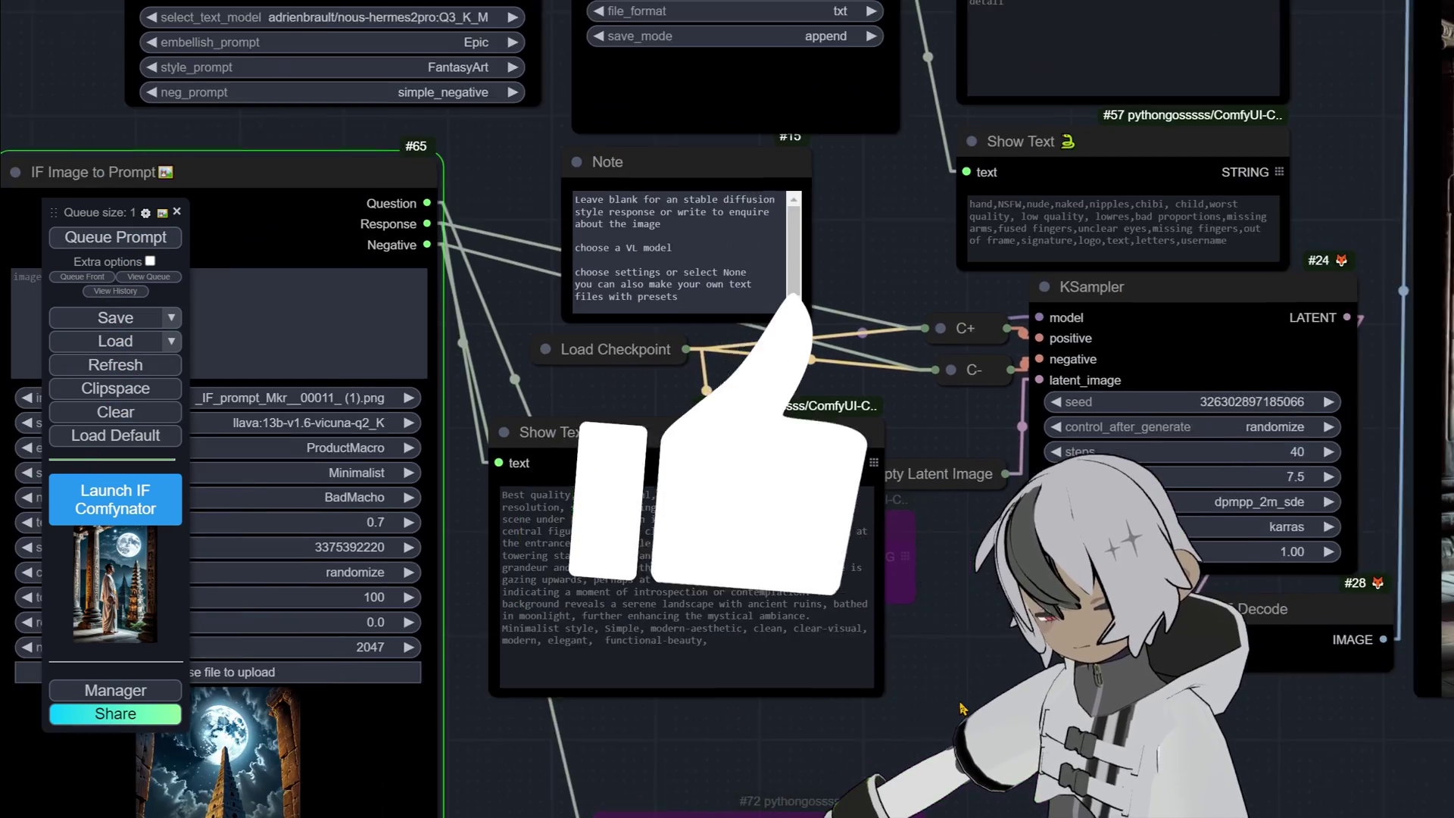
drag(962, 708, 961, 698)
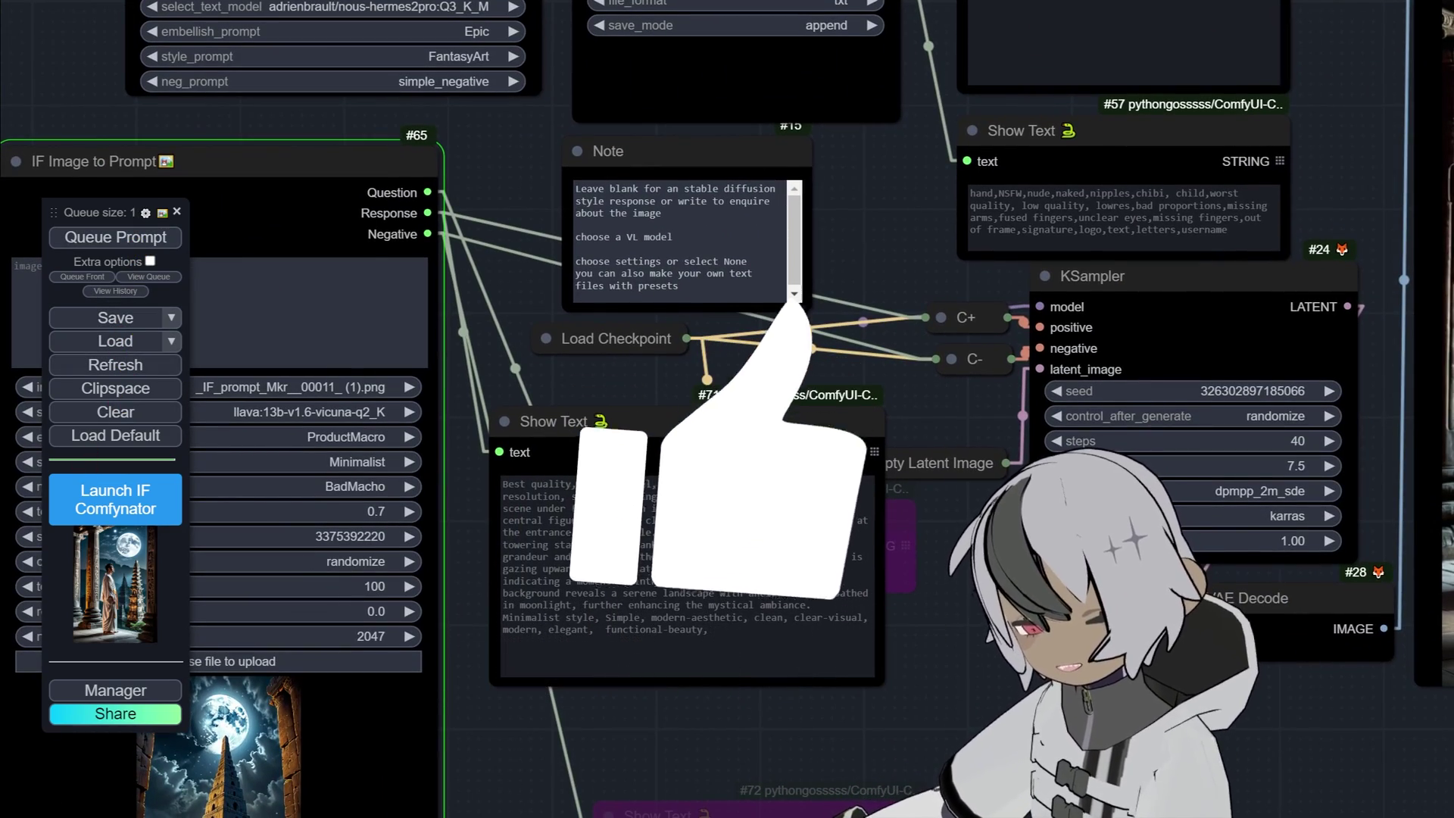
scroll(455, 670, down, 5)
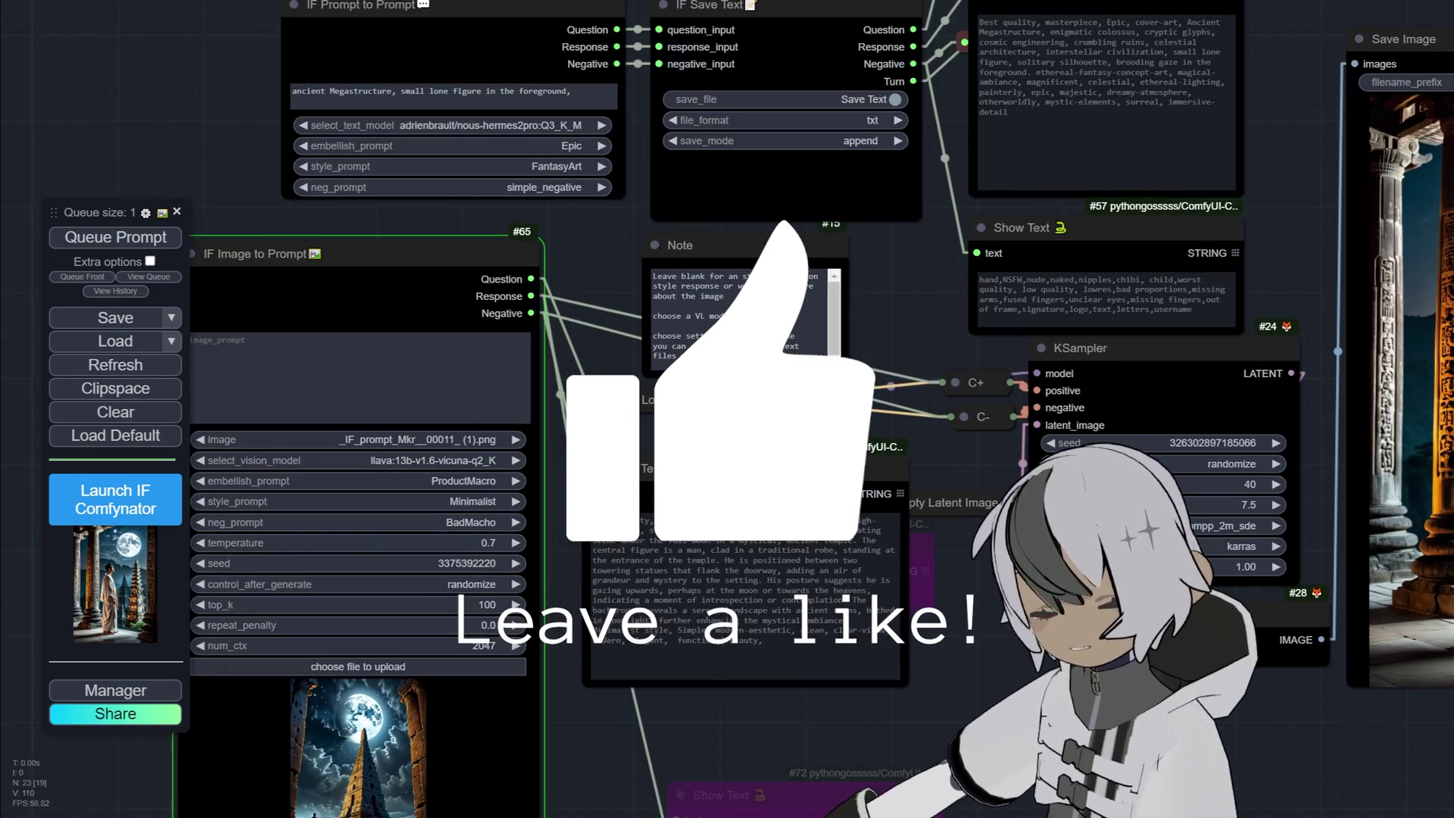
scroll(454, 670, up, 4)
drag(455, 669, 227, 691)
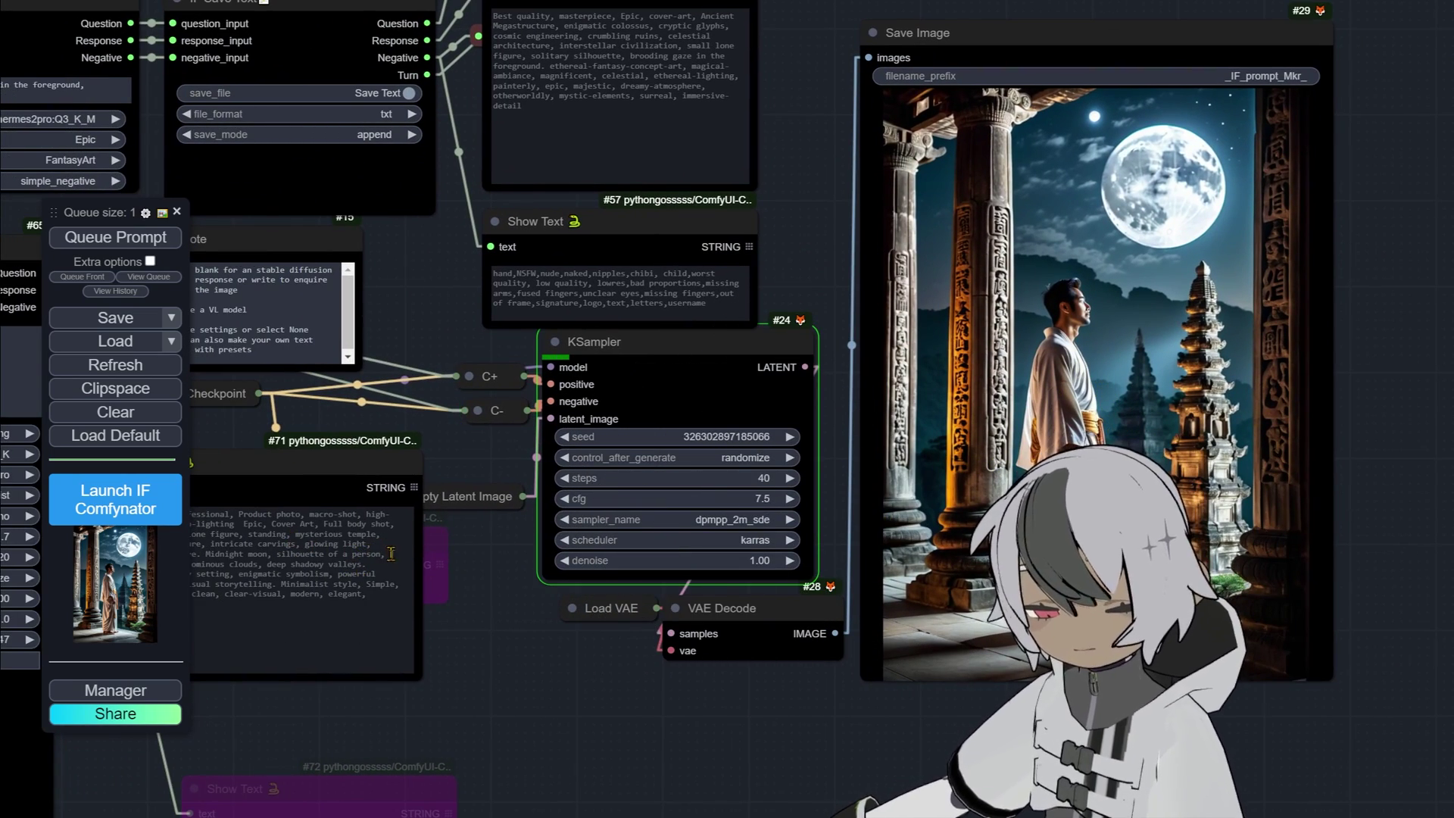
drag(240, 434, 593, 422)
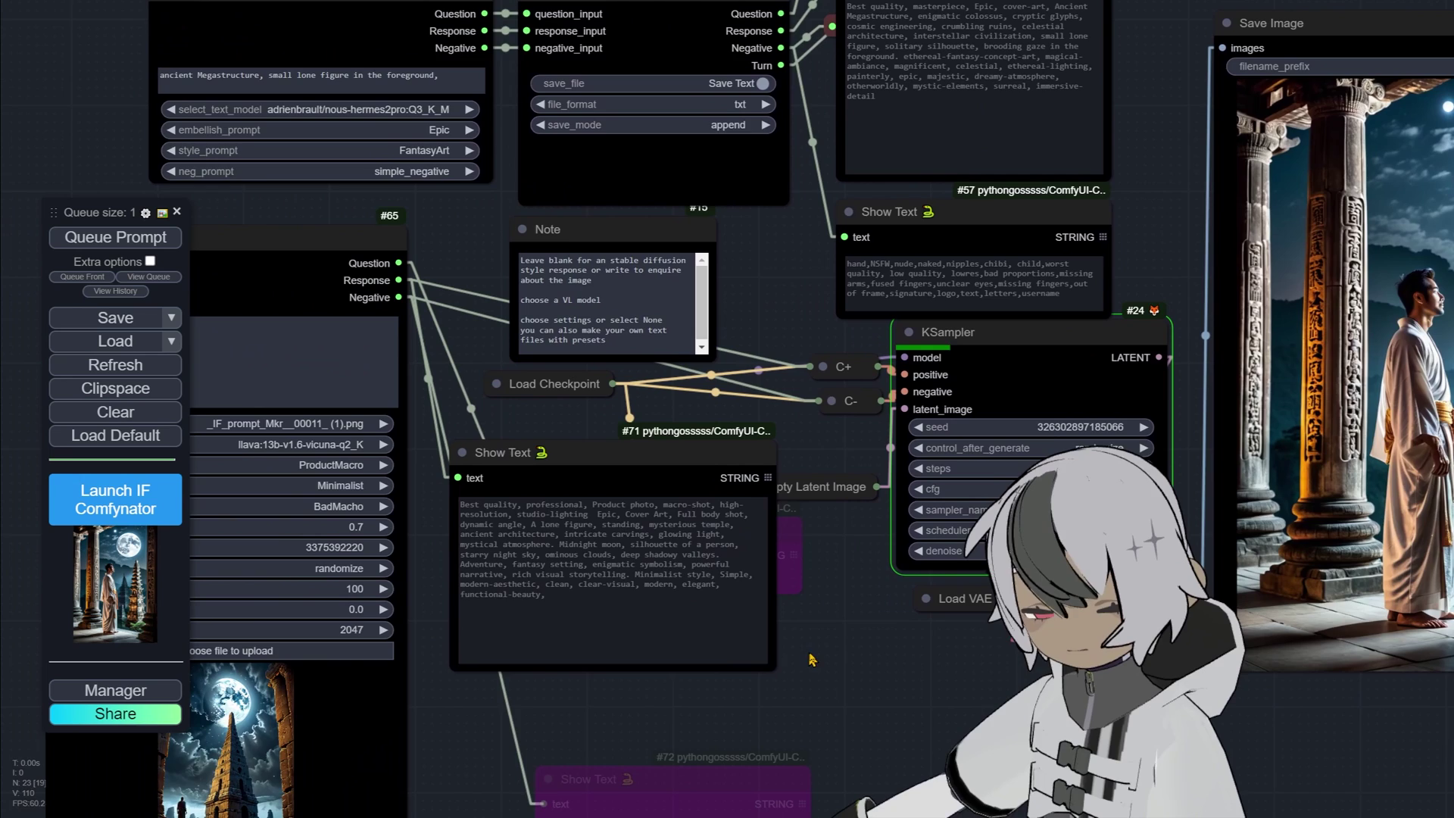
scroll(815, 657, up, 4)
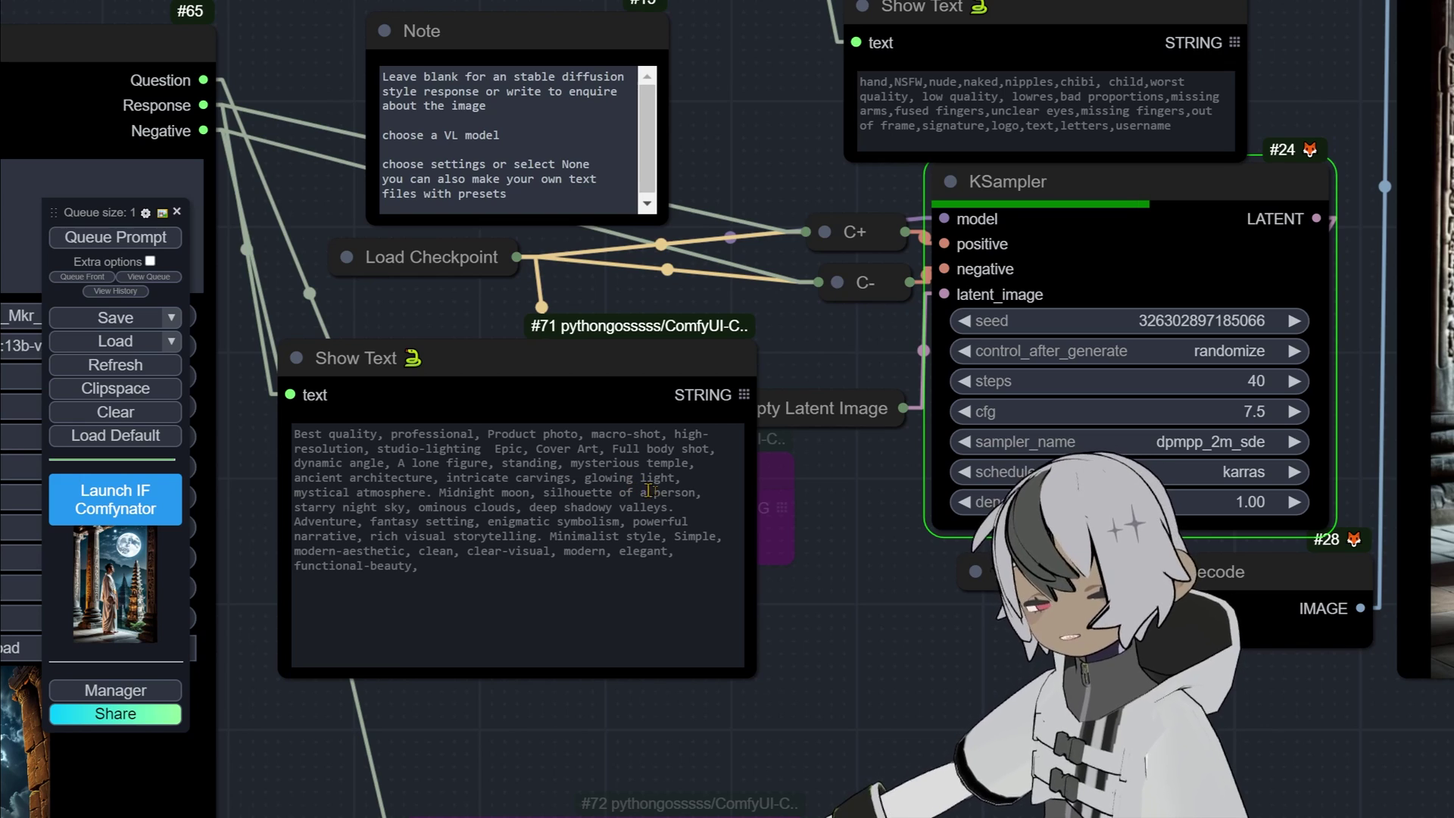
scroll(831, 624, down, 1)
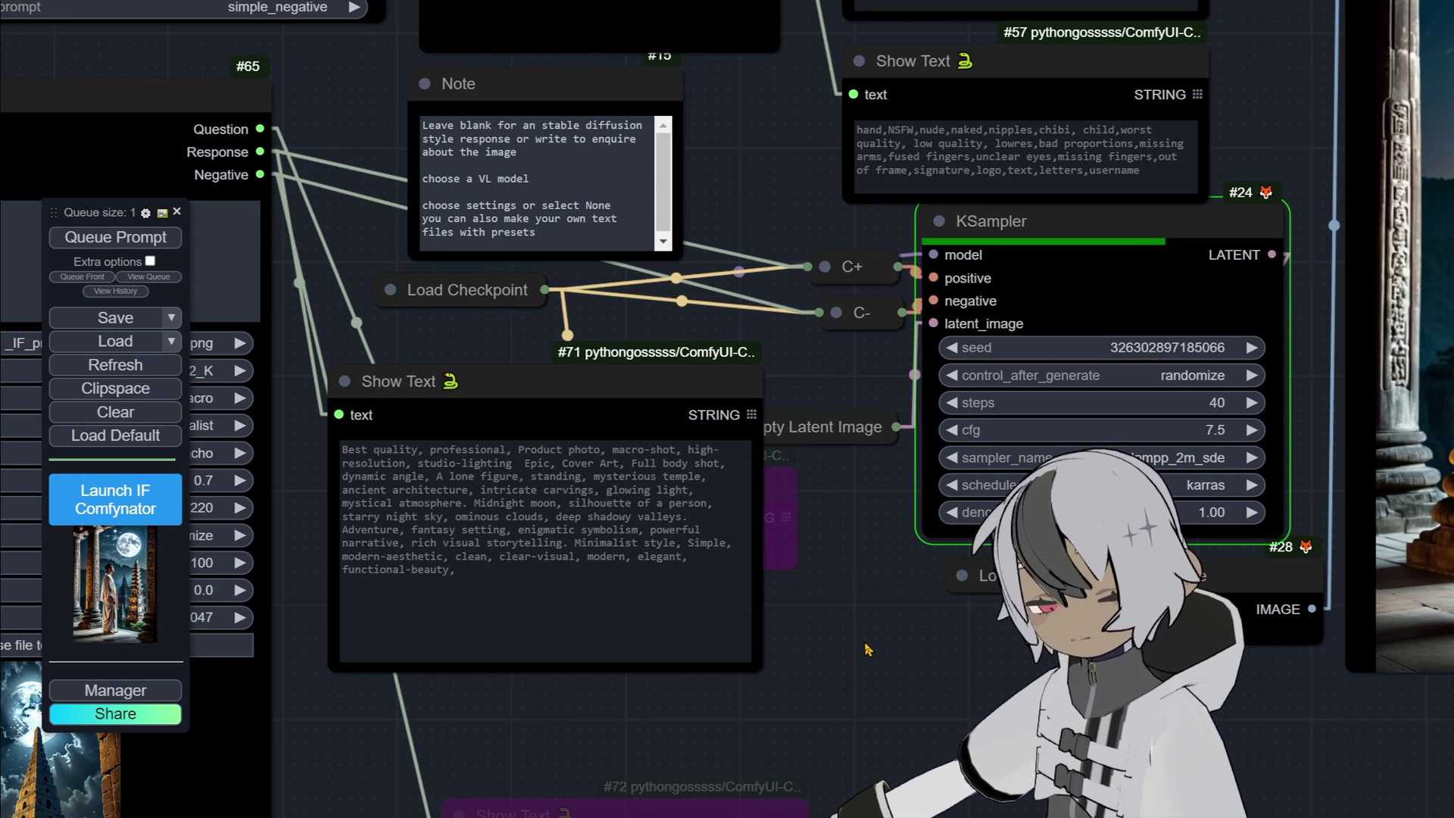
- Pan to the Save Image node showing the moonlit temple with a lone figure on a stone path
drag(876, 648, 311, 664)
scroll(545, 691, down, 3)
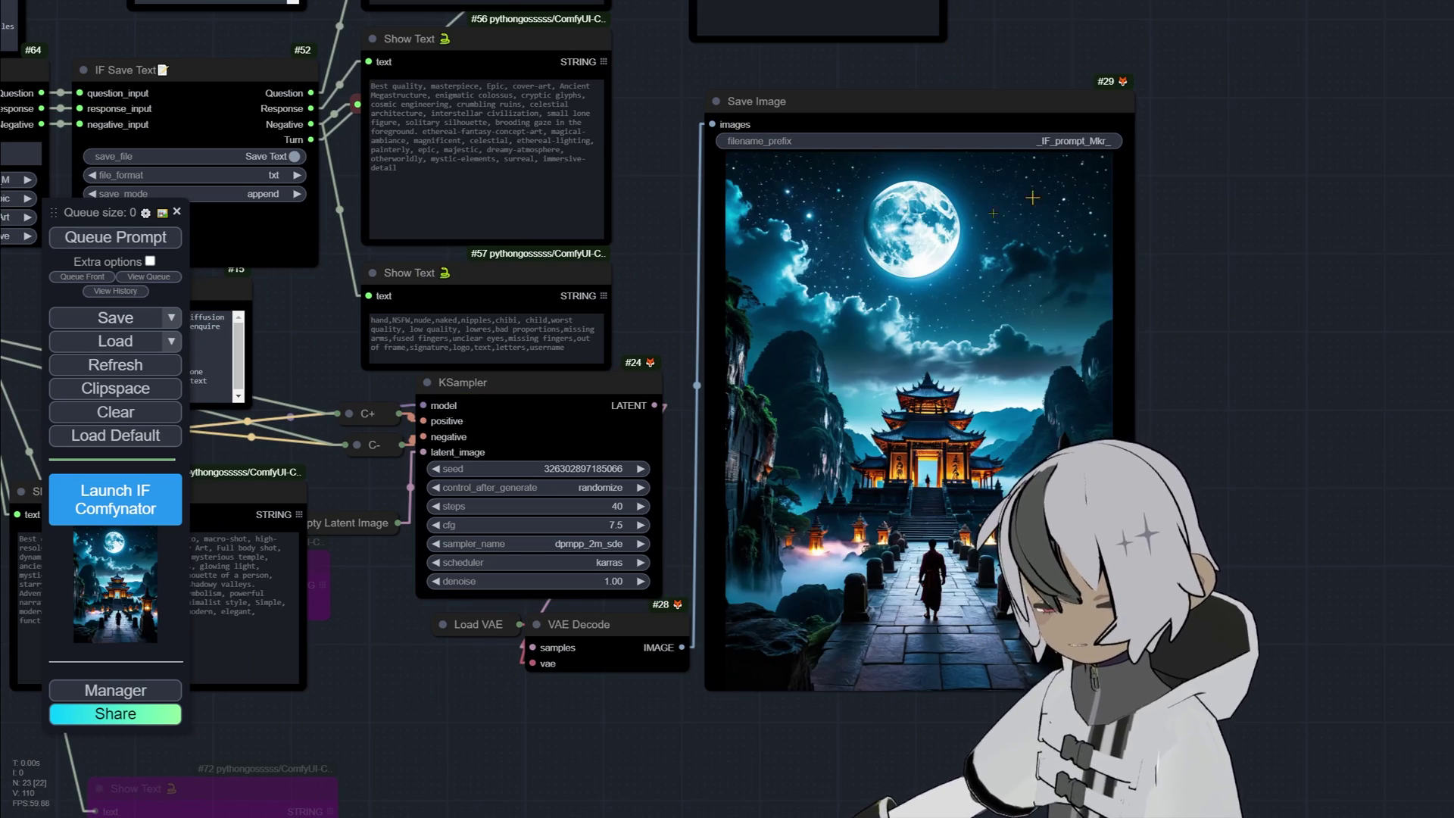
scroll(1228, 408, down, 5)
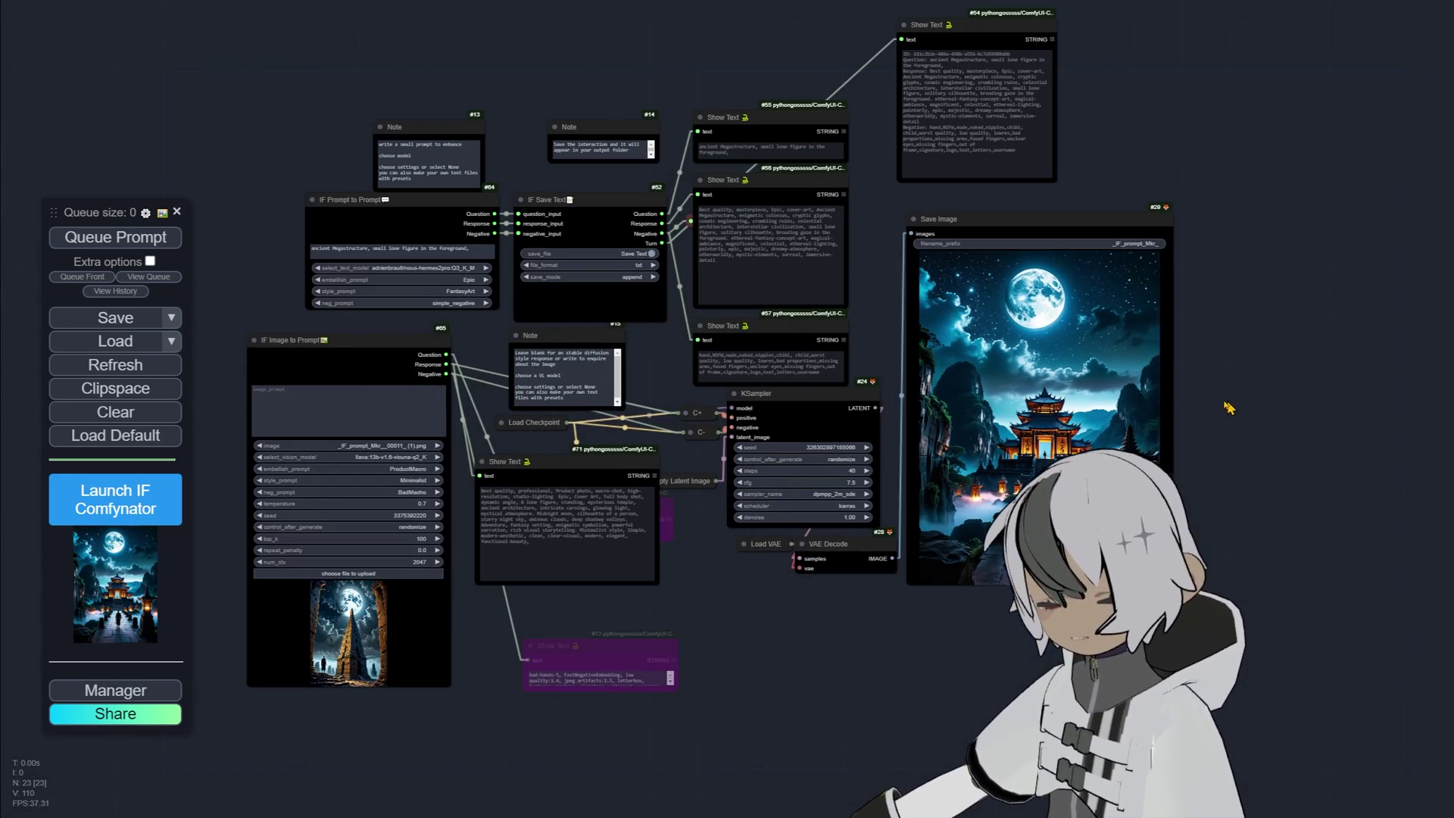
drag(1225, 404, 1258, 408)
scroll(752, 577, up, 9)
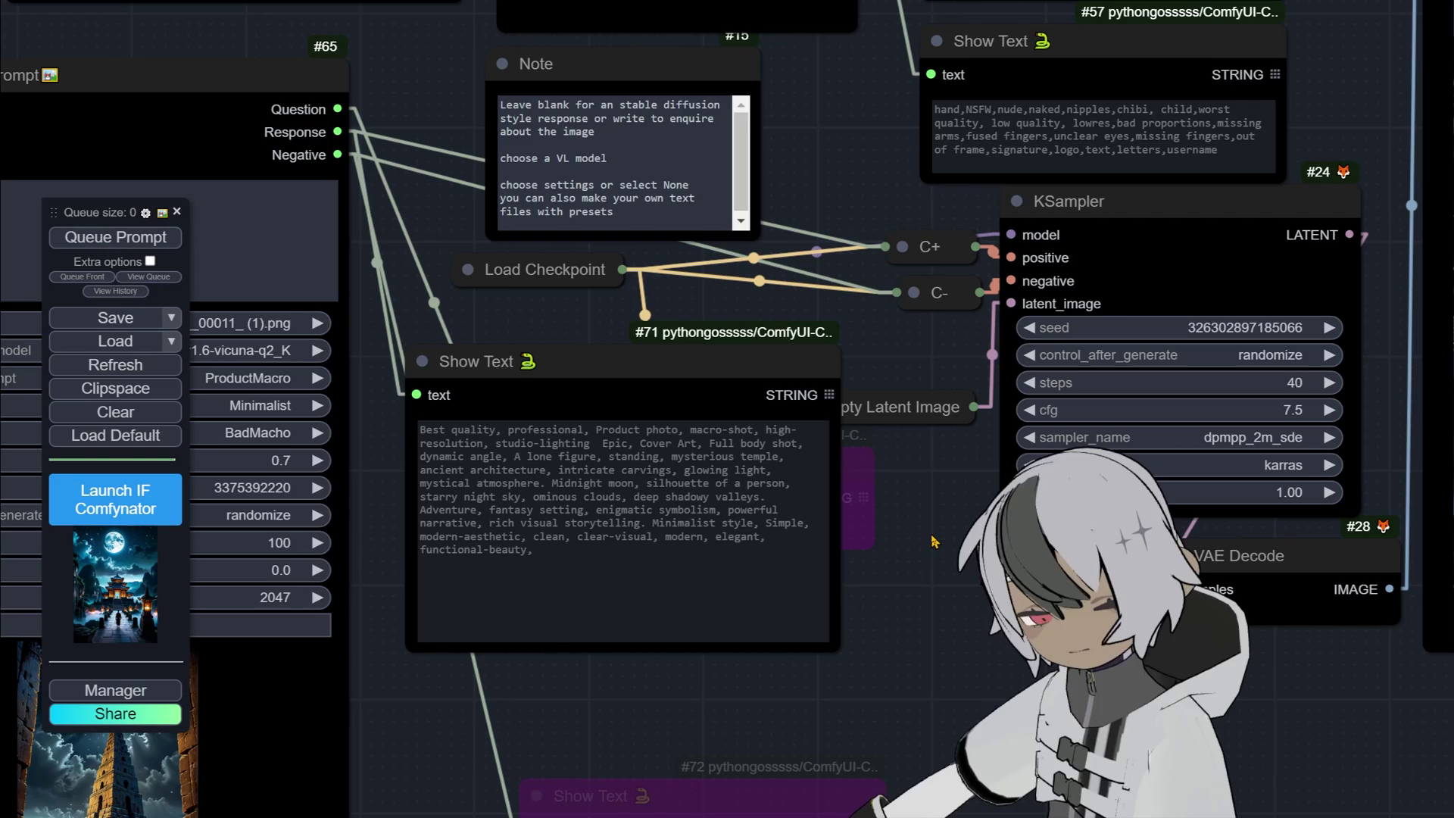
scroll(934, 537, down, 2)
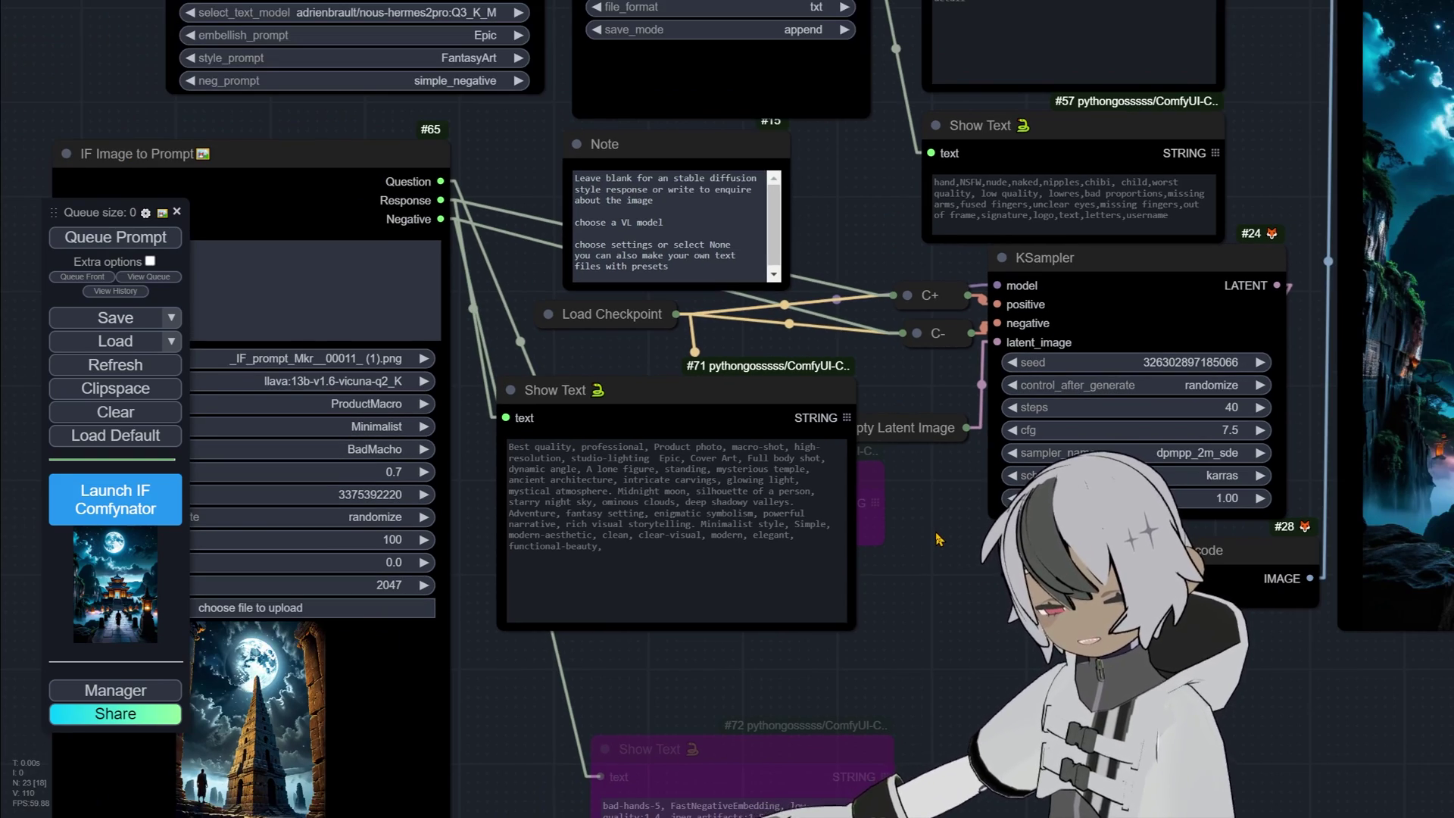
scroll(939, 539, down, 3)
drag(943, 539, 318, 587)
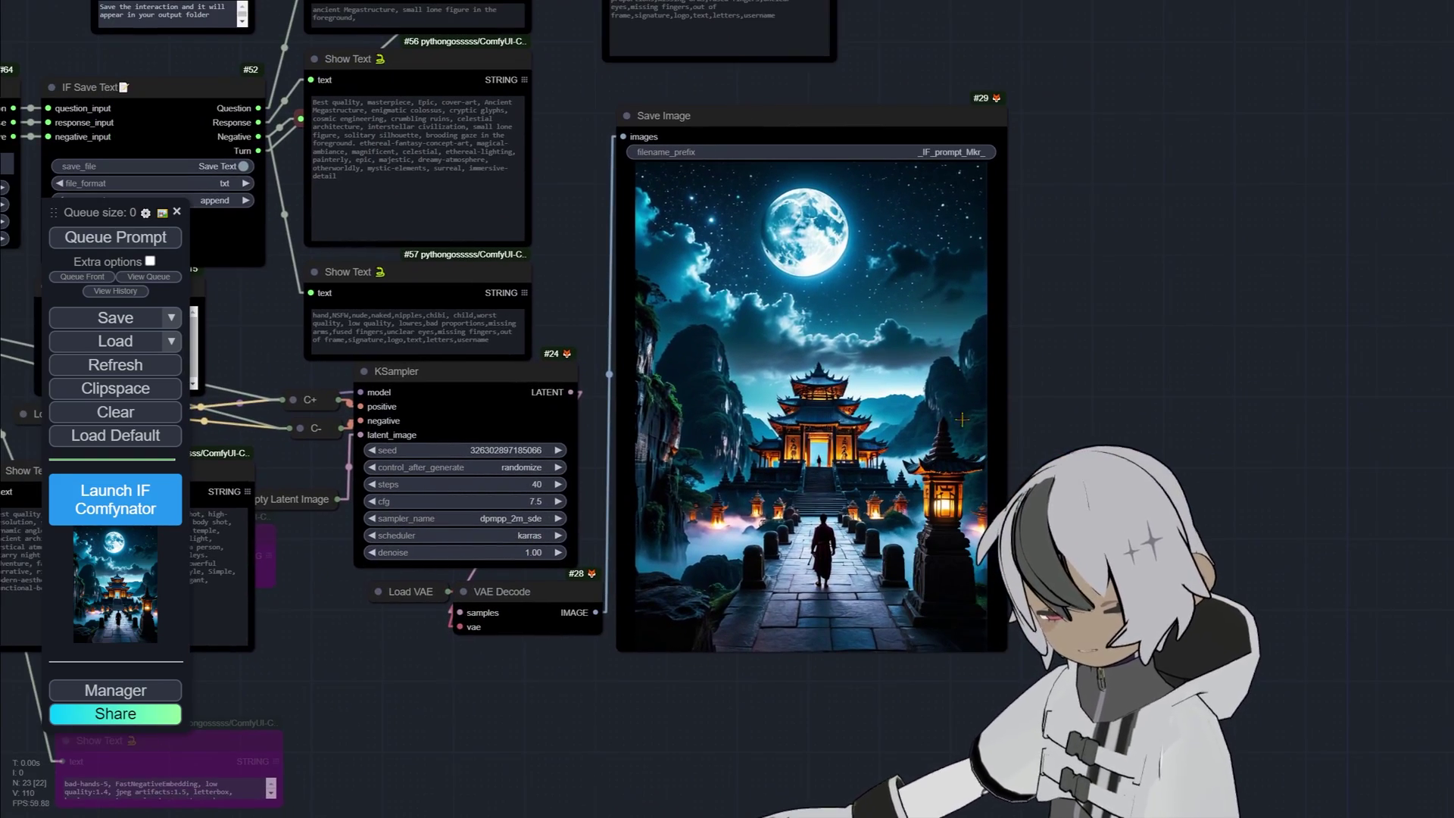
scroll(962, 420, up, 5)
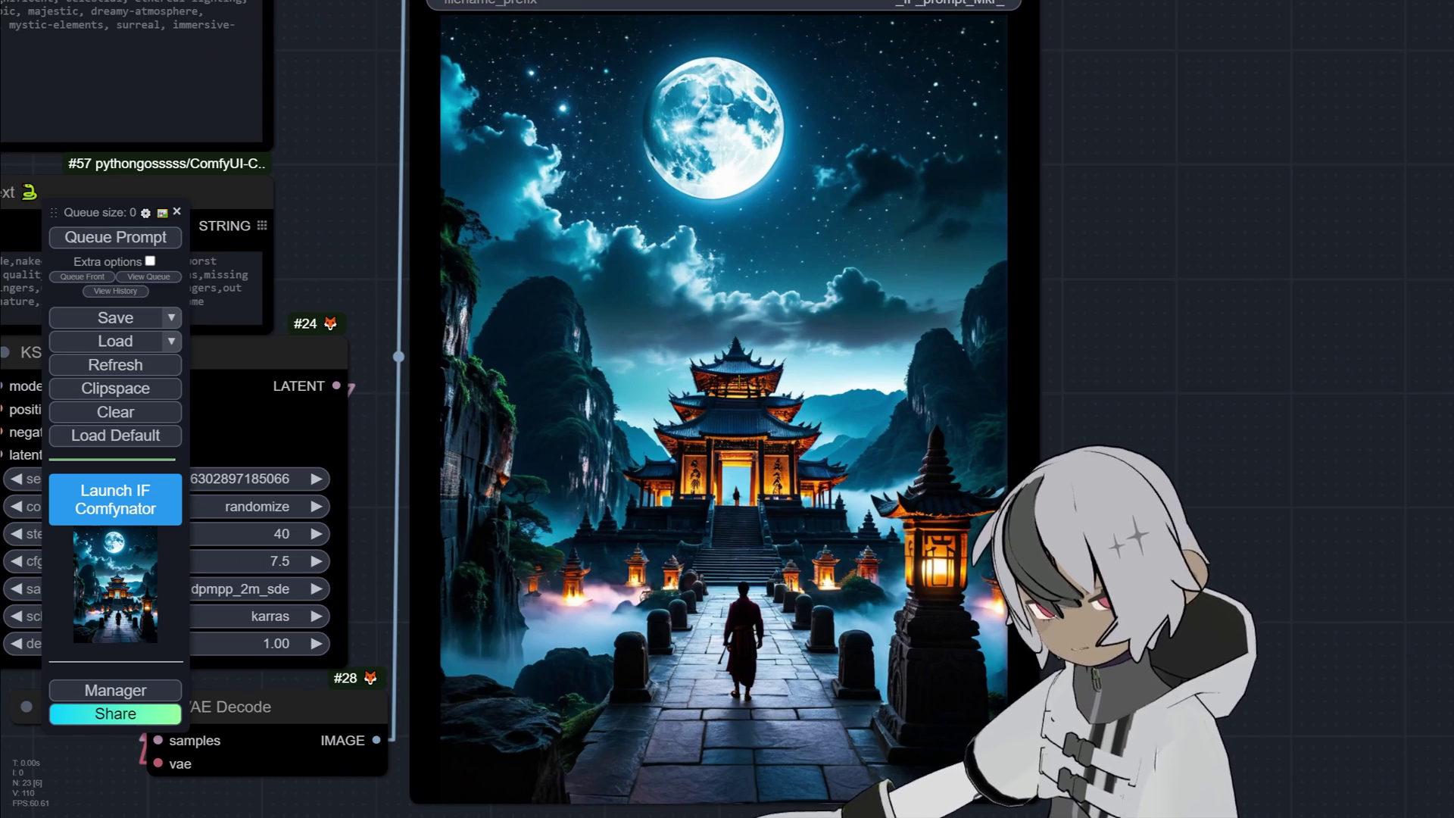
scroll(941, 351, down, 3)
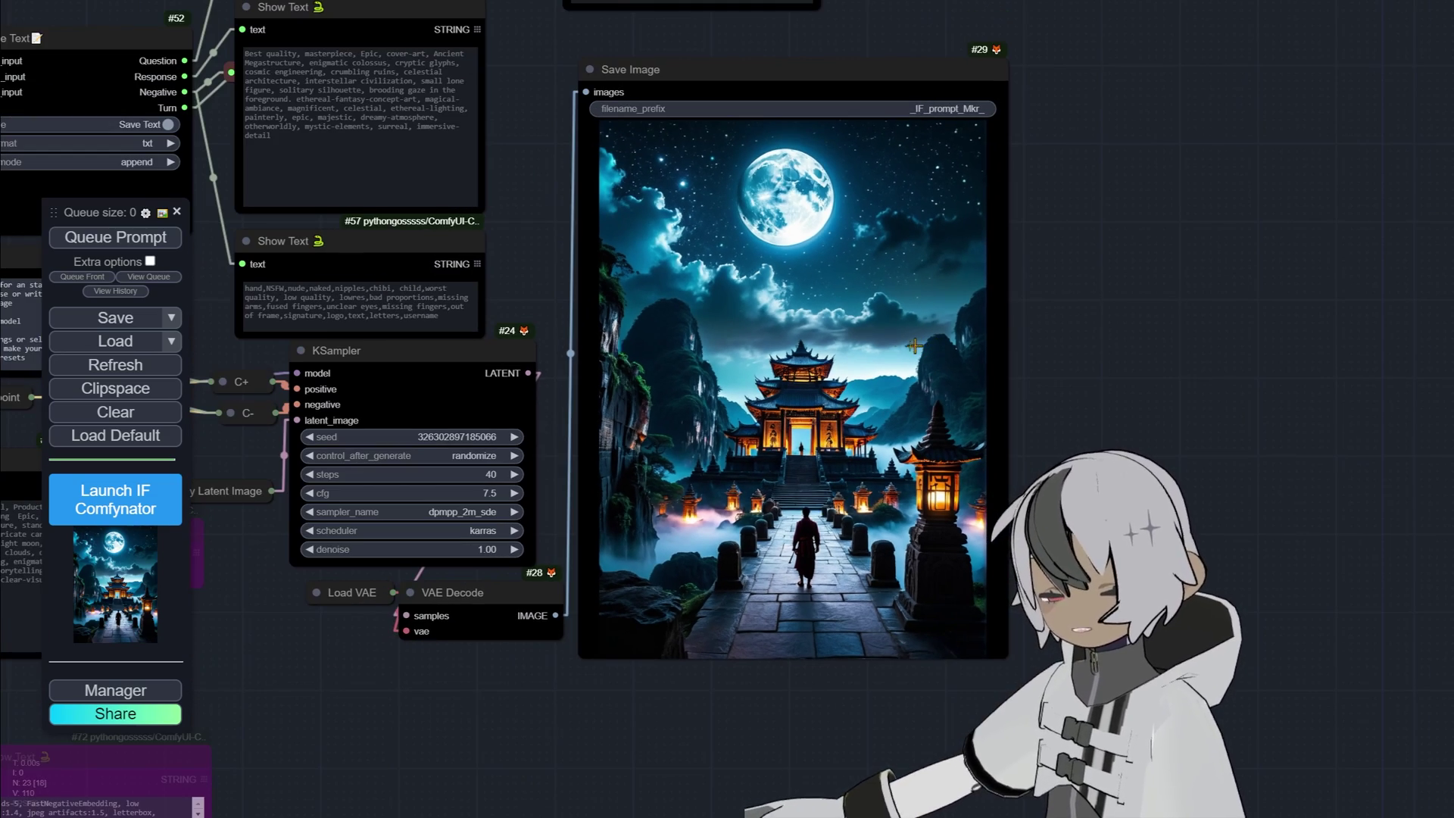
scroll(535, 254, down, 2)
scroll(536, 254, up, 2)
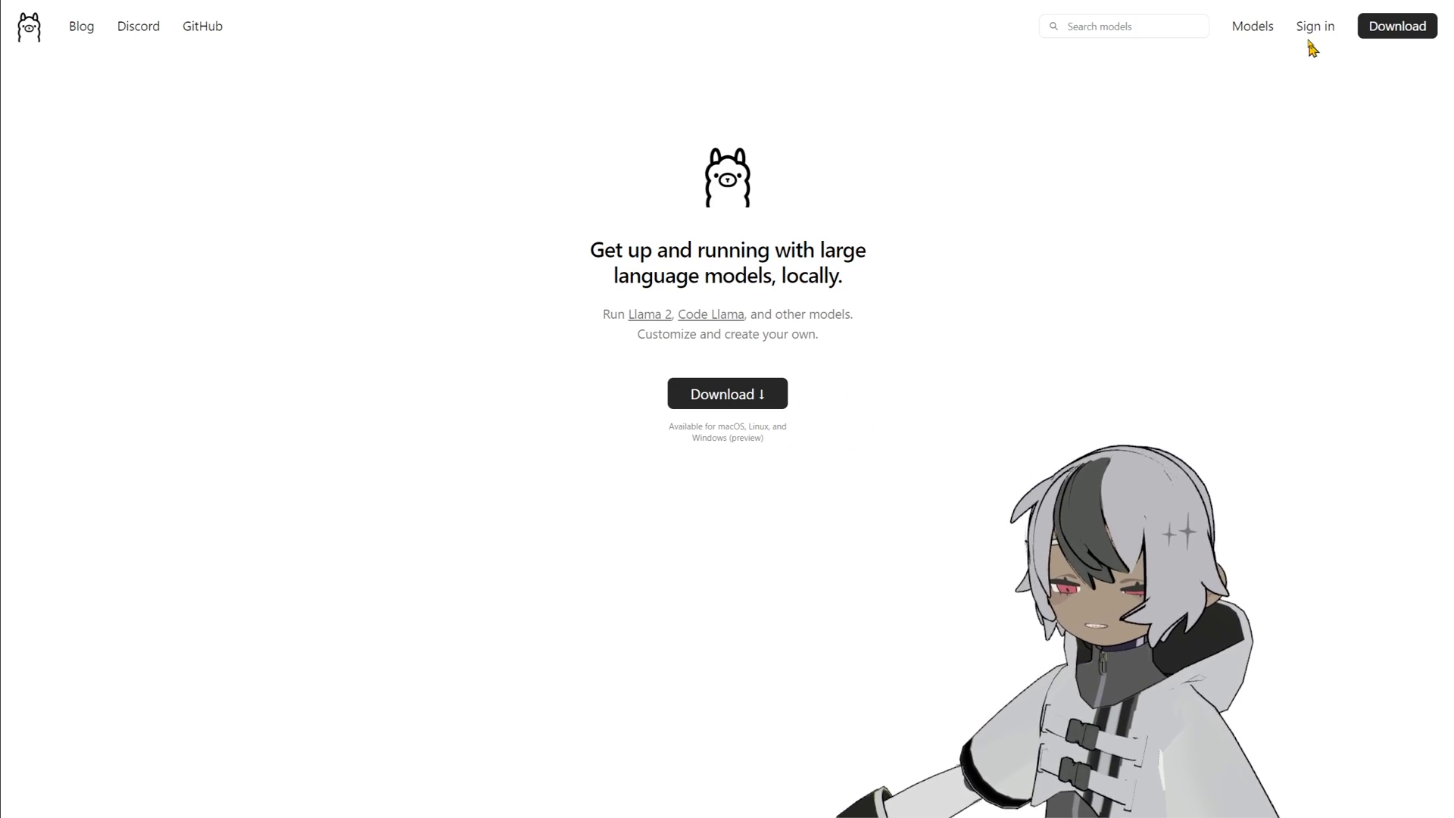
- Browse the Ollama models library and open the llava model page
click(1264, 35)
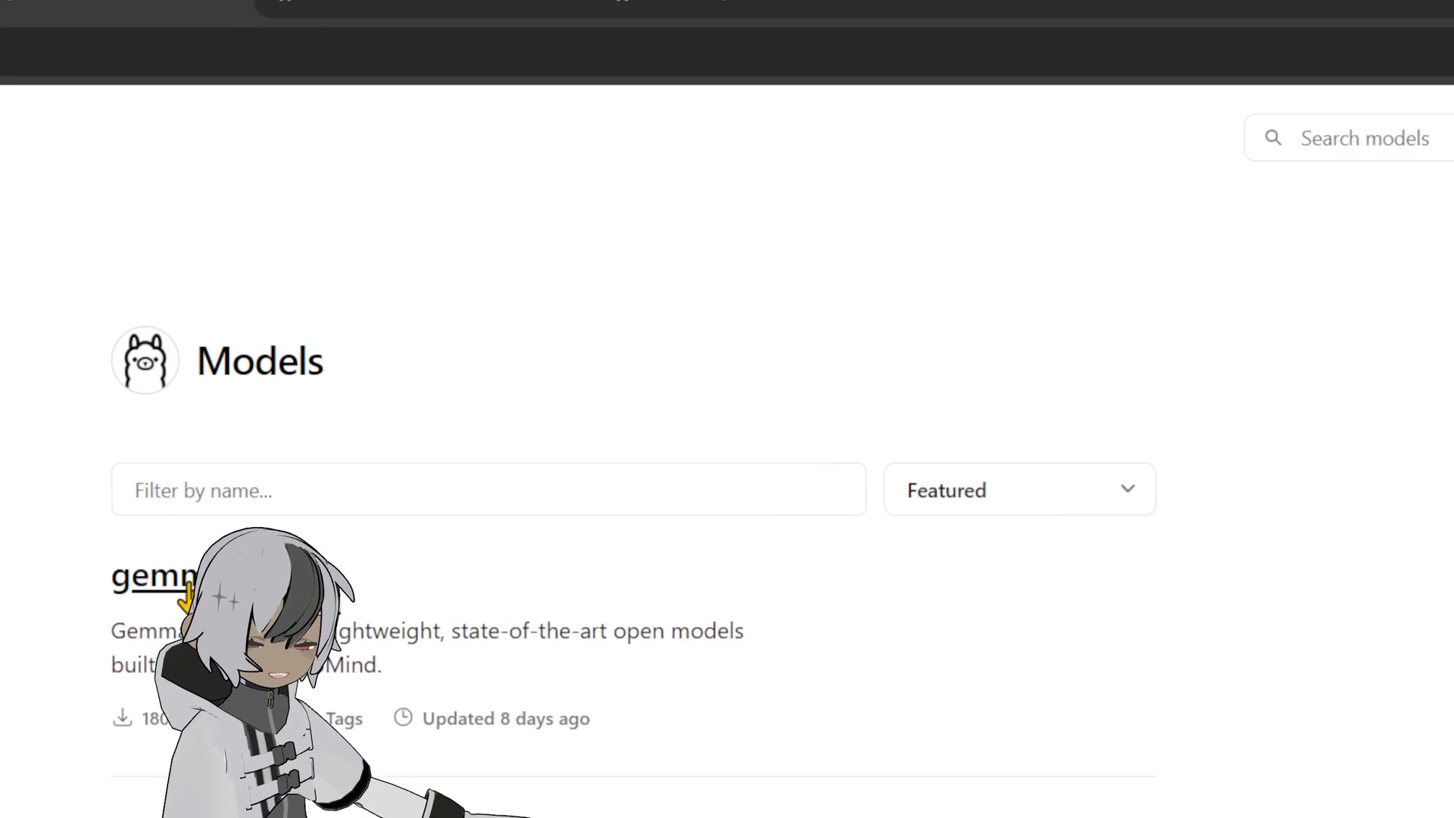
scroll(186, 345, down, 10)
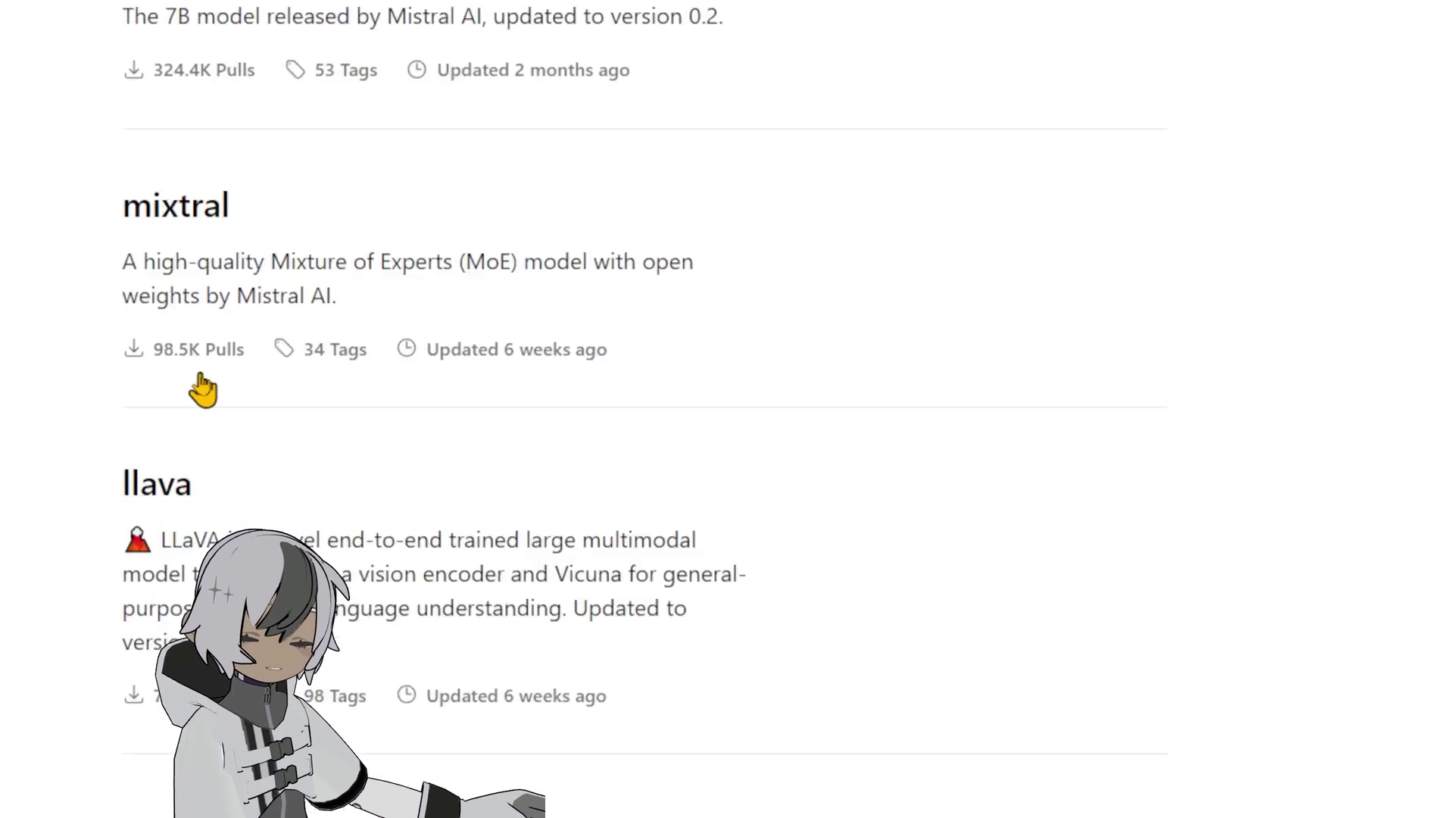
scroll(186, 344, up, 5)
click(161, 178)
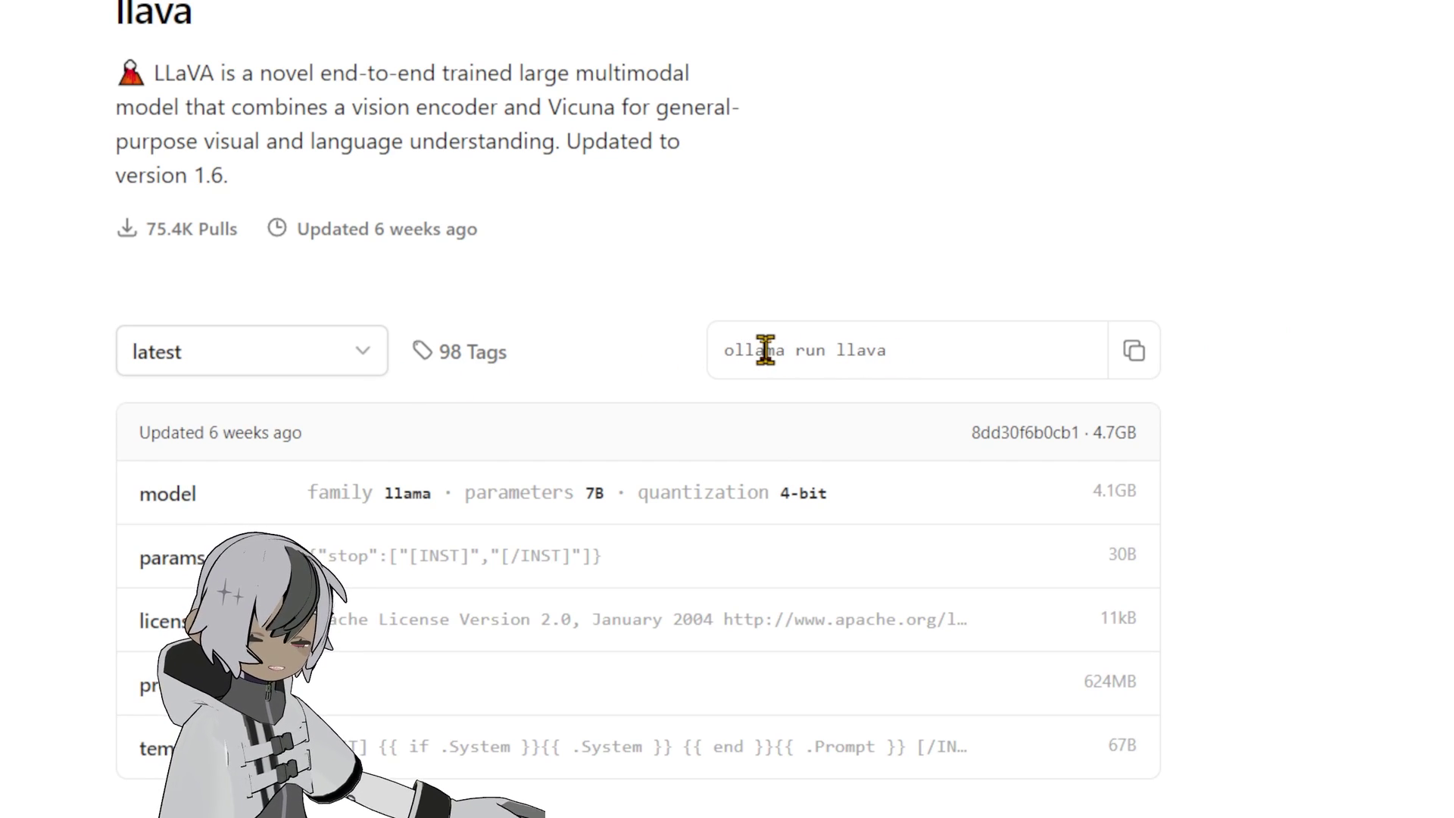
- Select 'llava' in the run command and open the llava tag list
drag(842, 349, 922, 350)
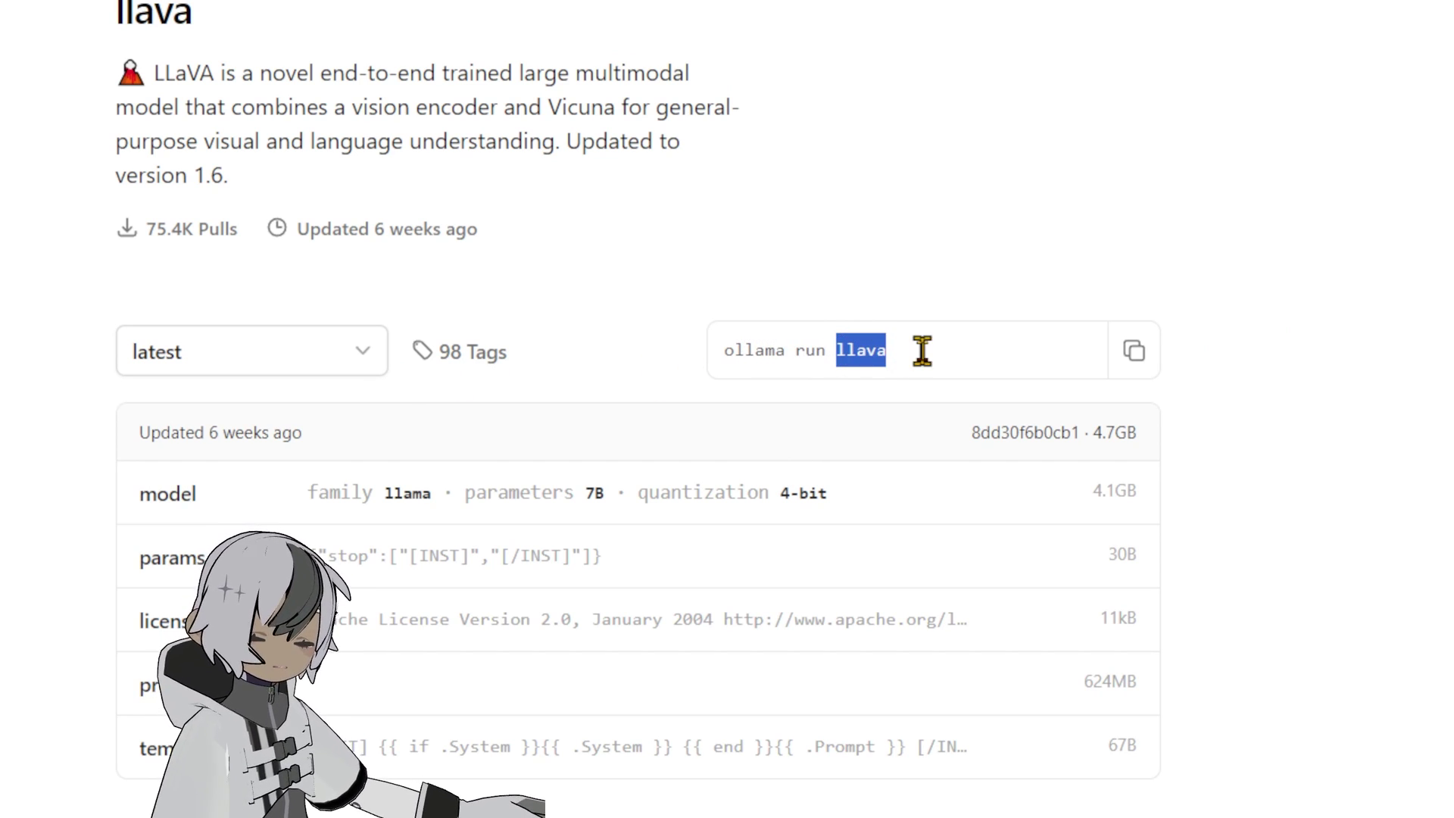
click(365, 366)
click(366, 366)
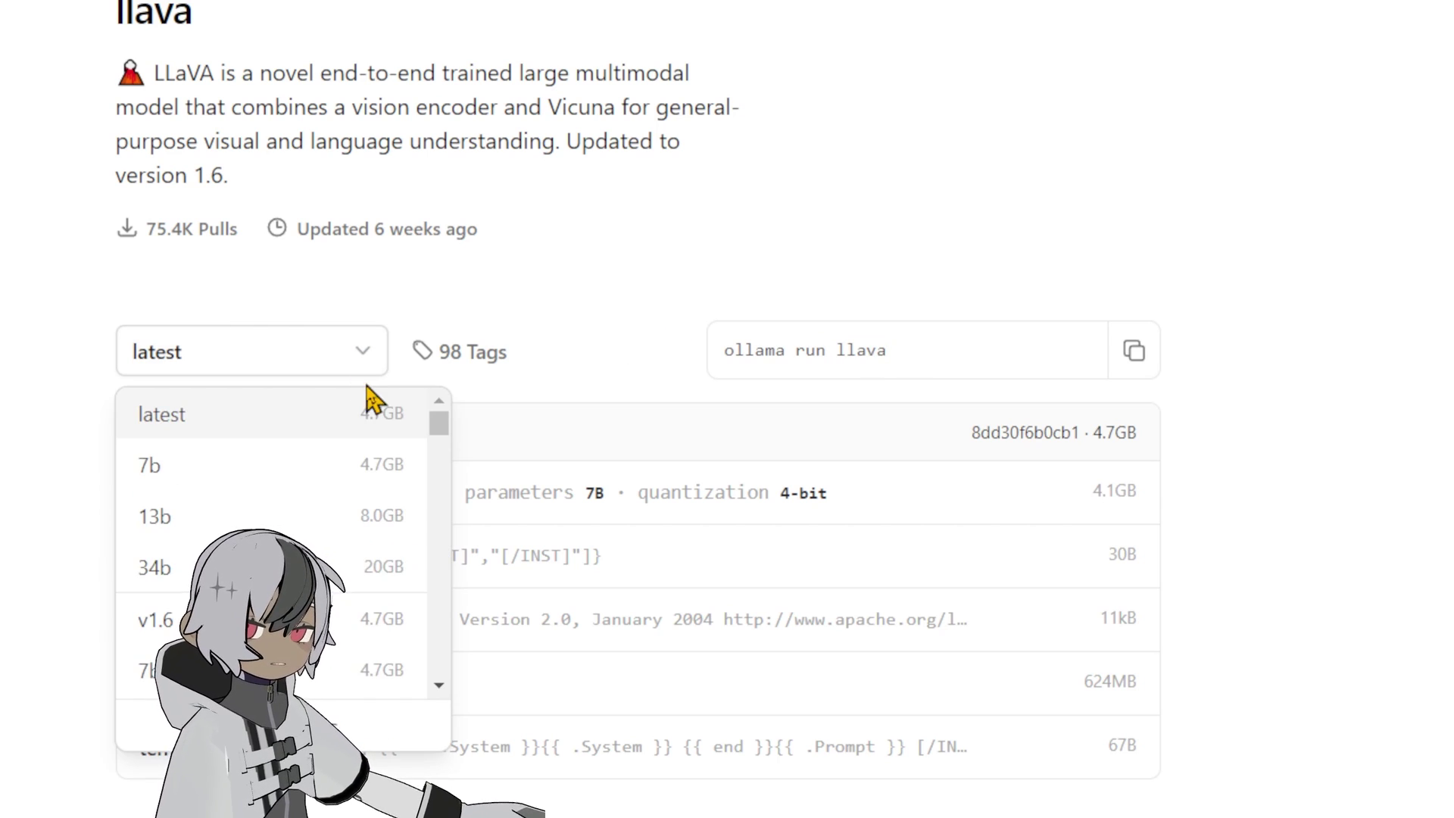
scroll(190, 547, down, 15)
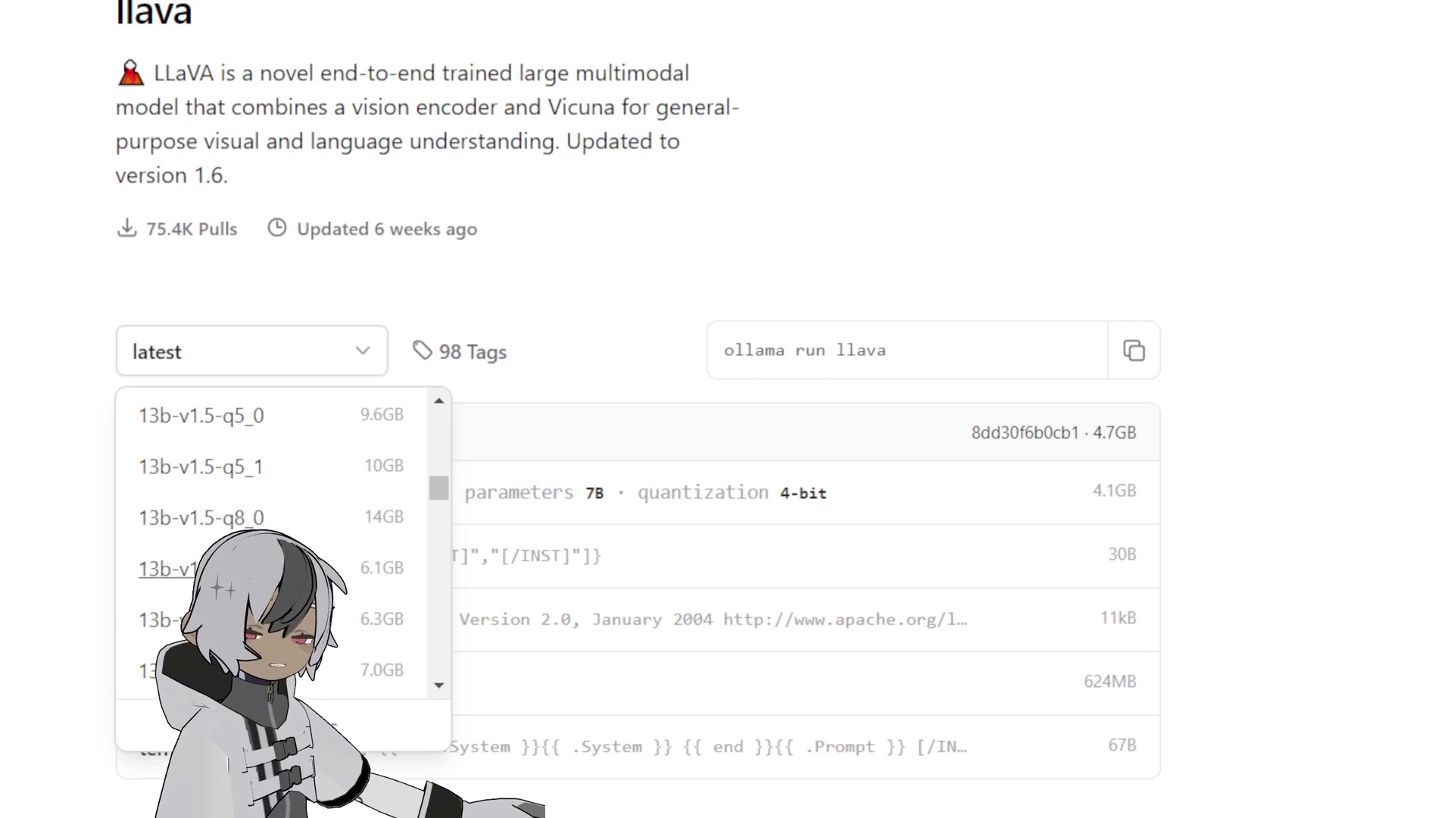
scroll(227, 568, down, 3)
scroll(260, 515, down, 5)
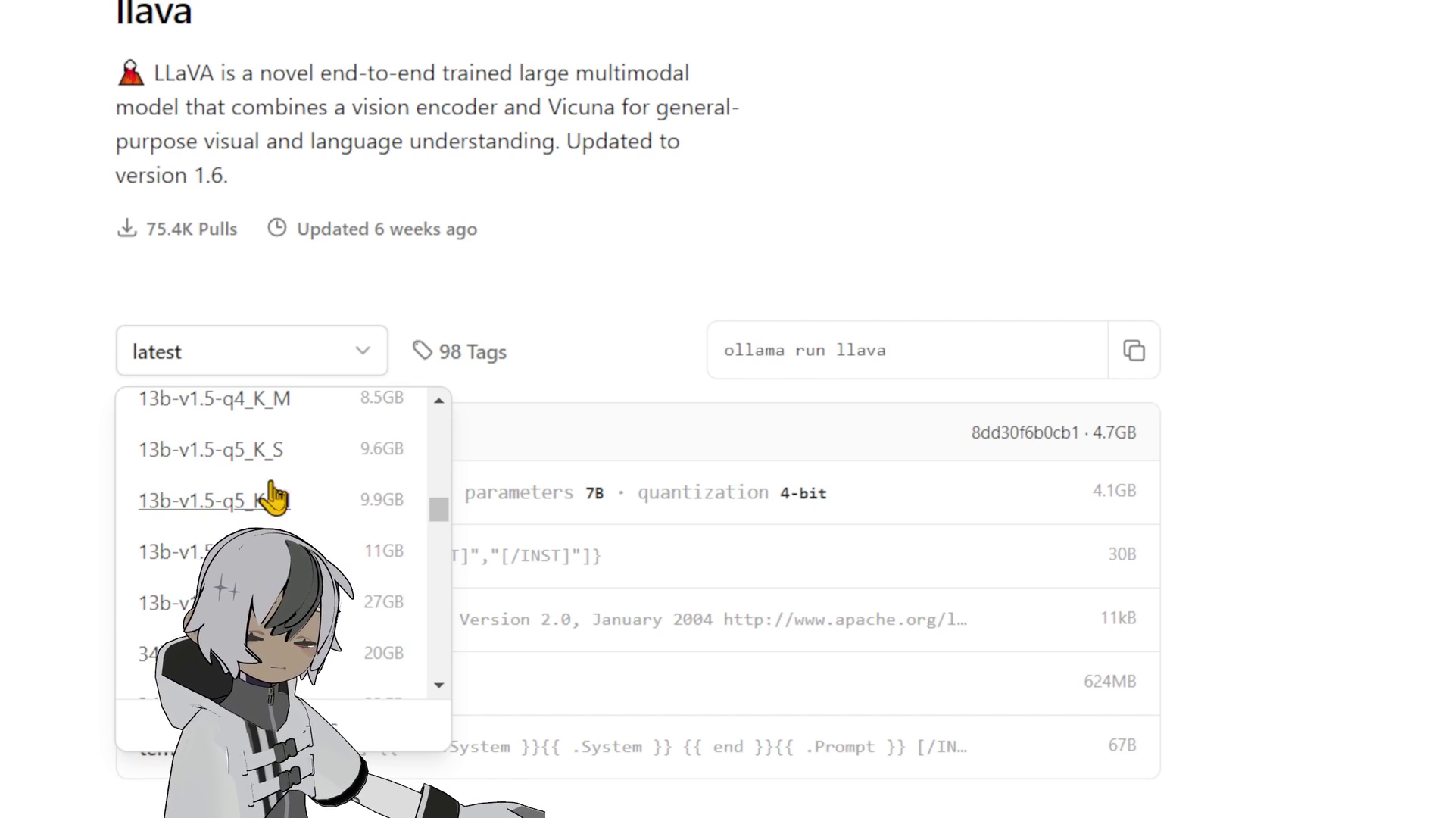
scroll(227, 545, up, 10)
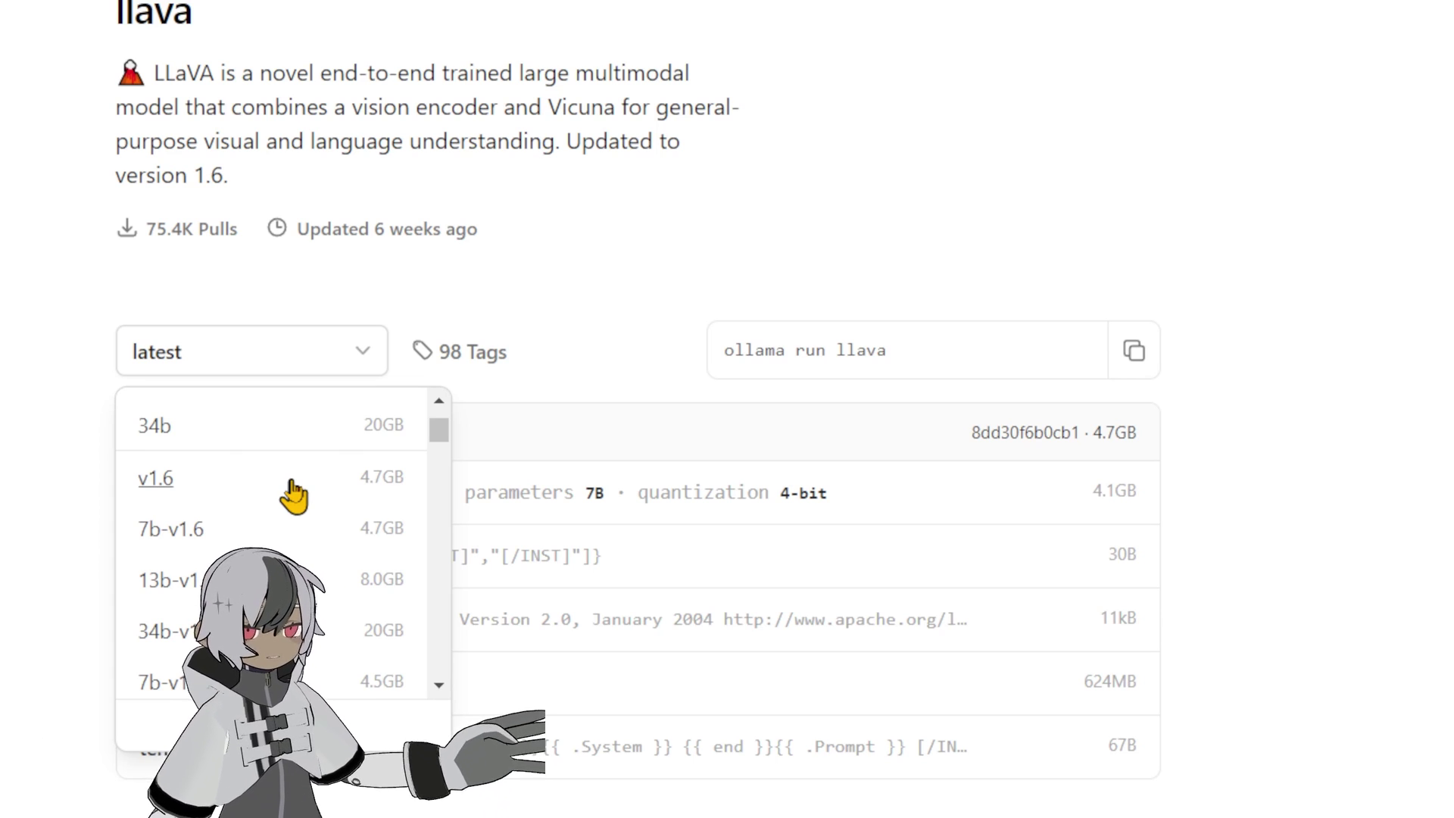
- Scroll through the llava tags and copy the 'ollama run llava' command for the latest tag
scroll(284, 561, down, 5)
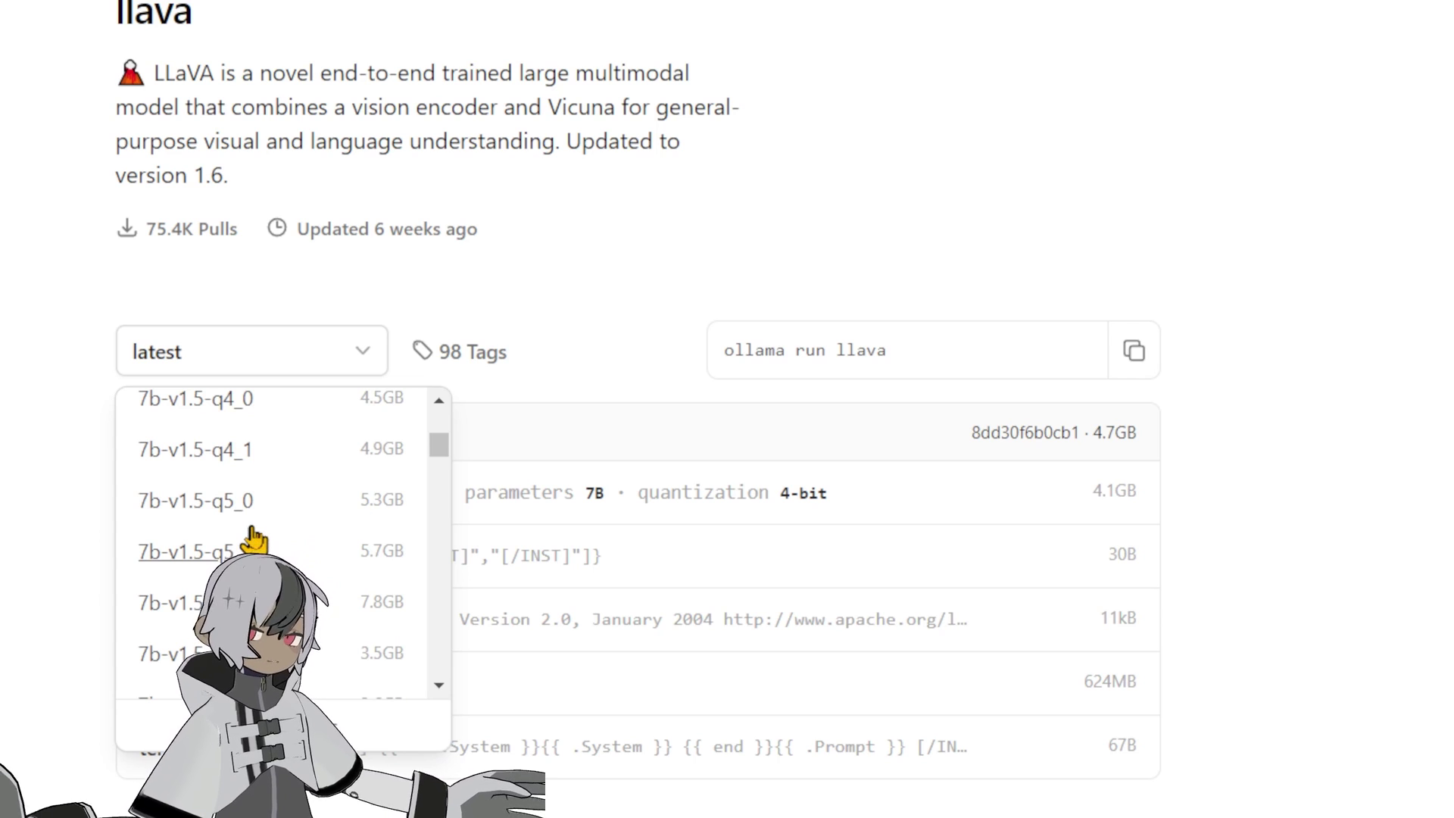
scroll(220, 553, down, 3)
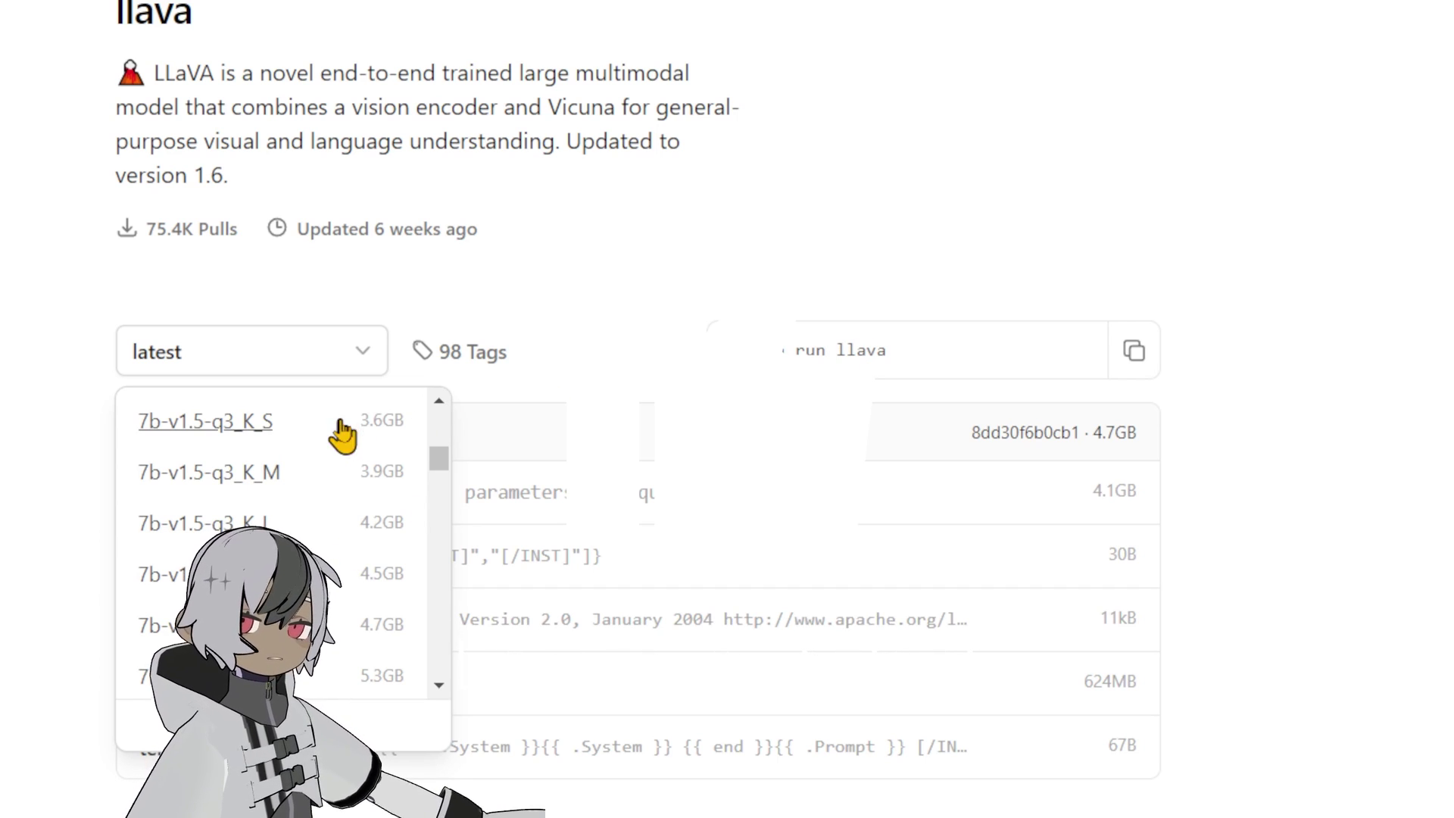
scroll(364, 454, up, 2)
scroll(364, 492, up, 5)
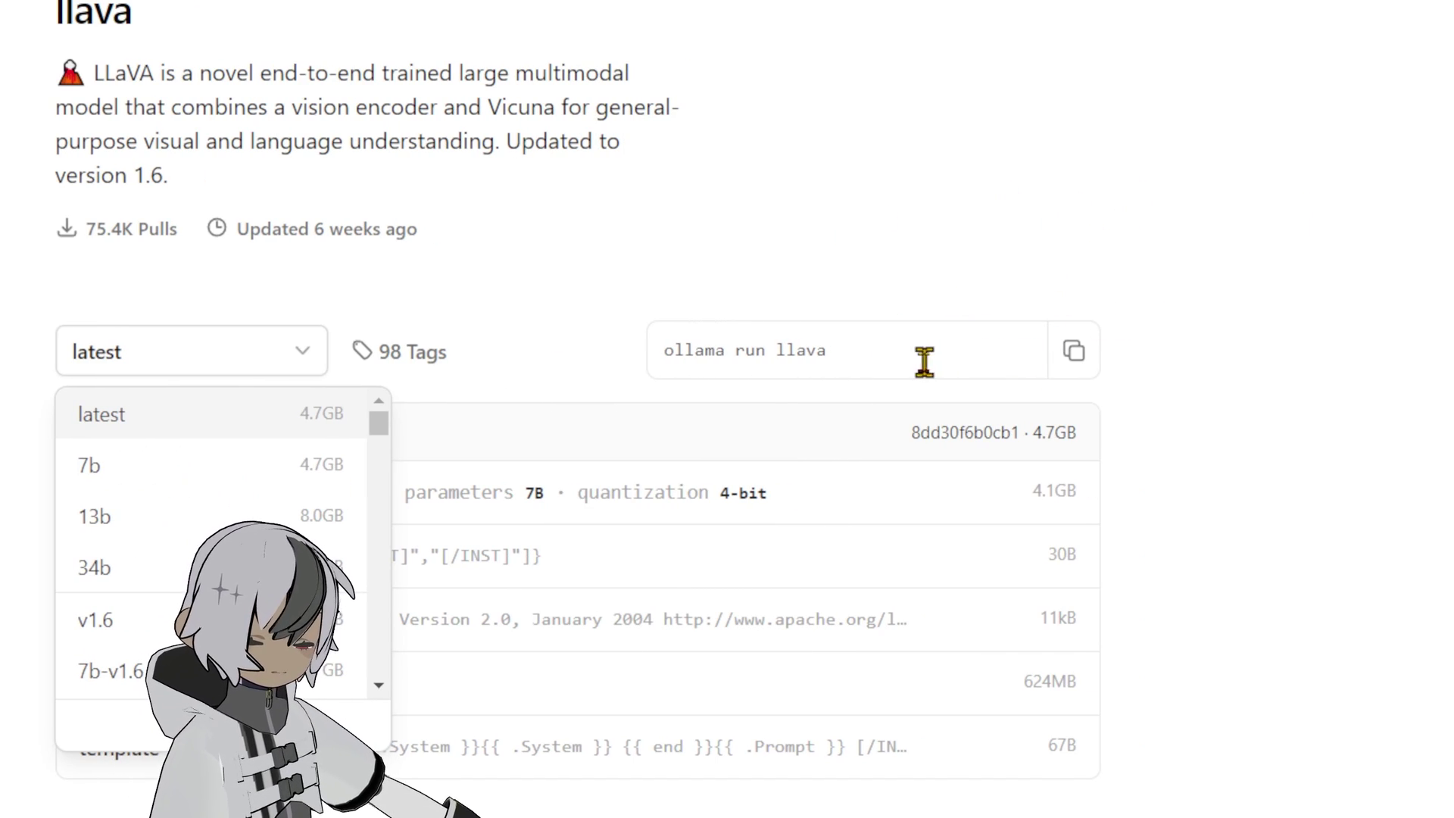
click(1069, 353)
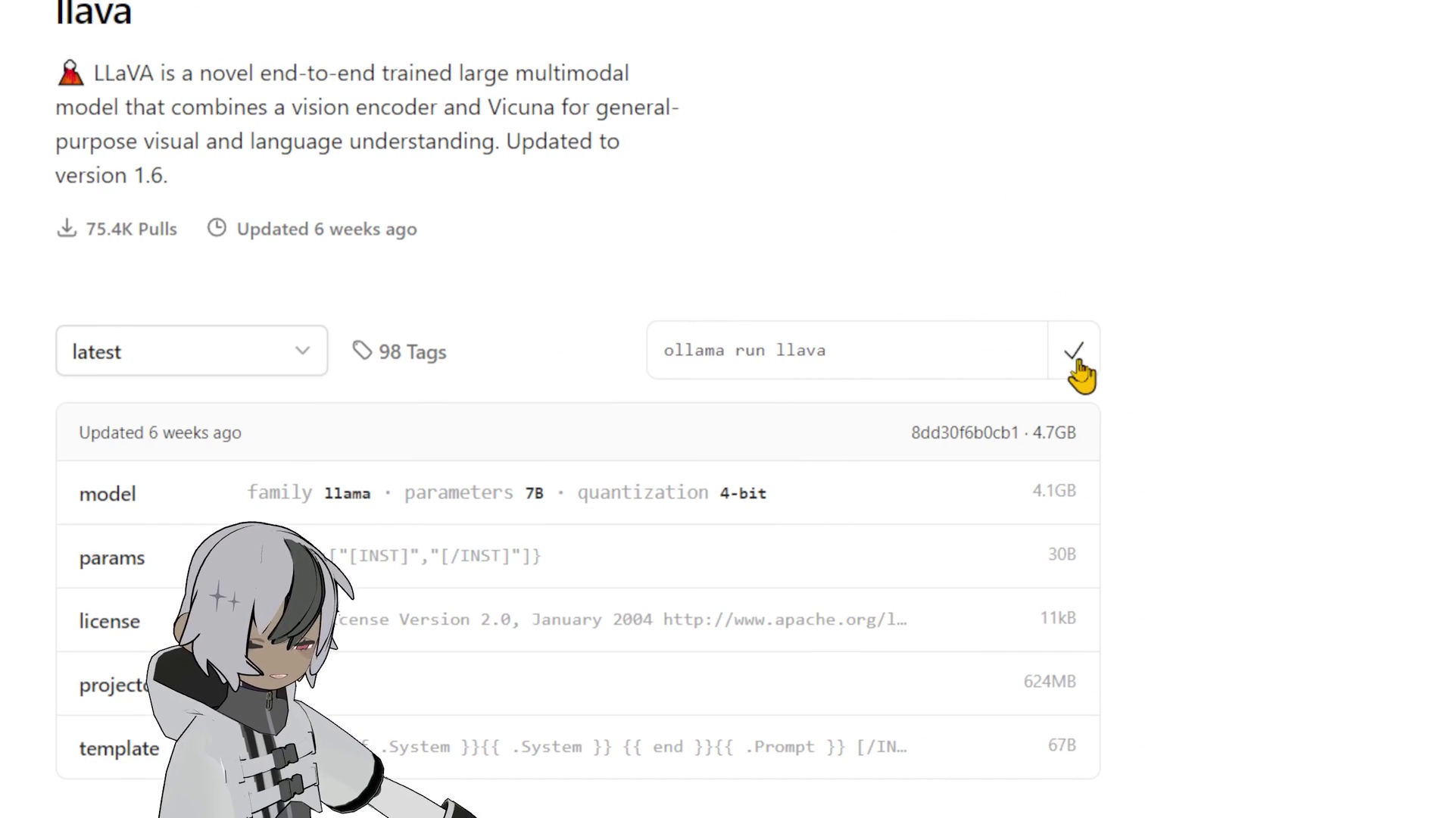
scroll(1075, 530, down, 4)
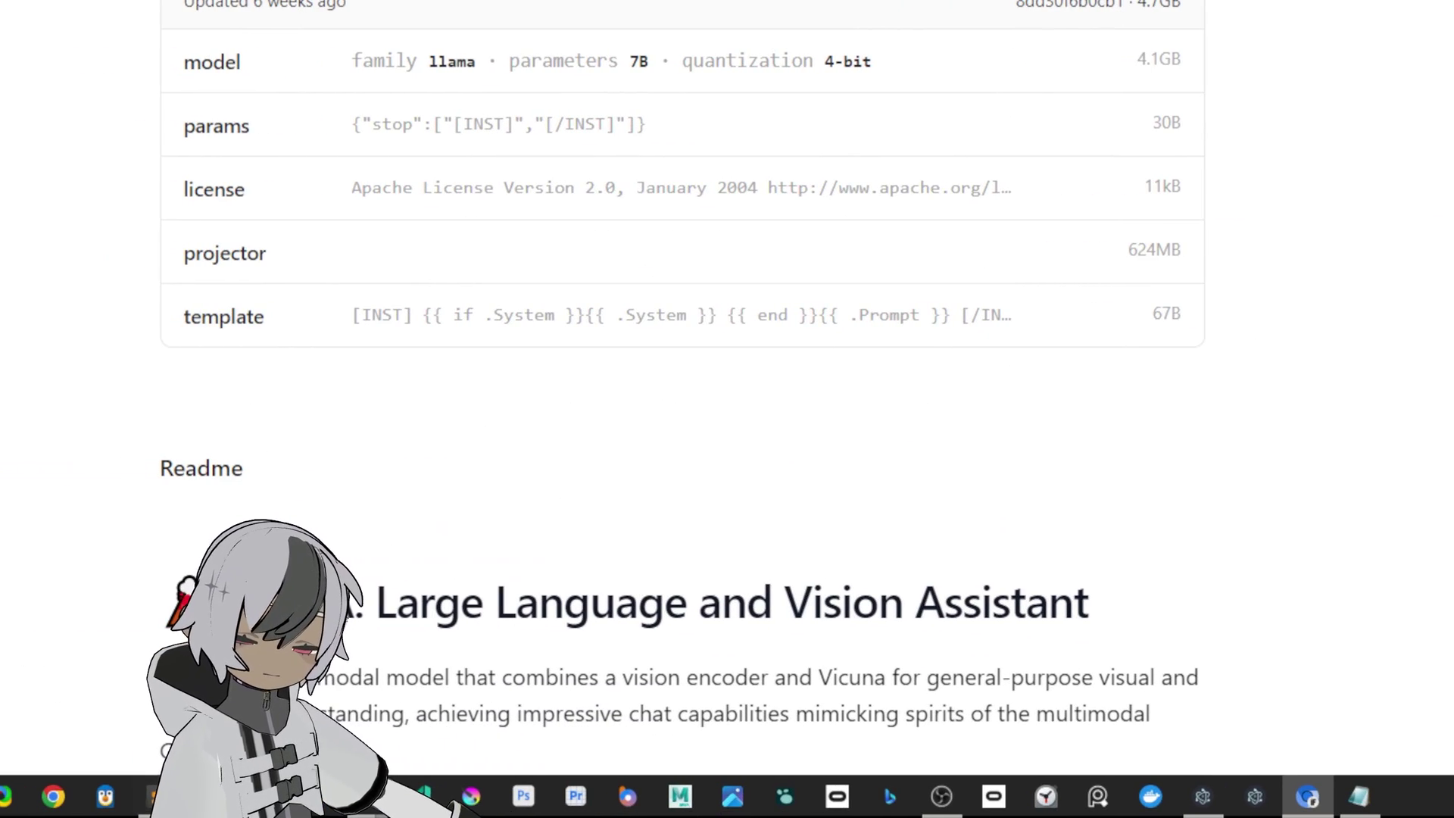
- Ask the running chat model 'what is tesla?' in the impactframes terminal
mouse_move(367, 795)
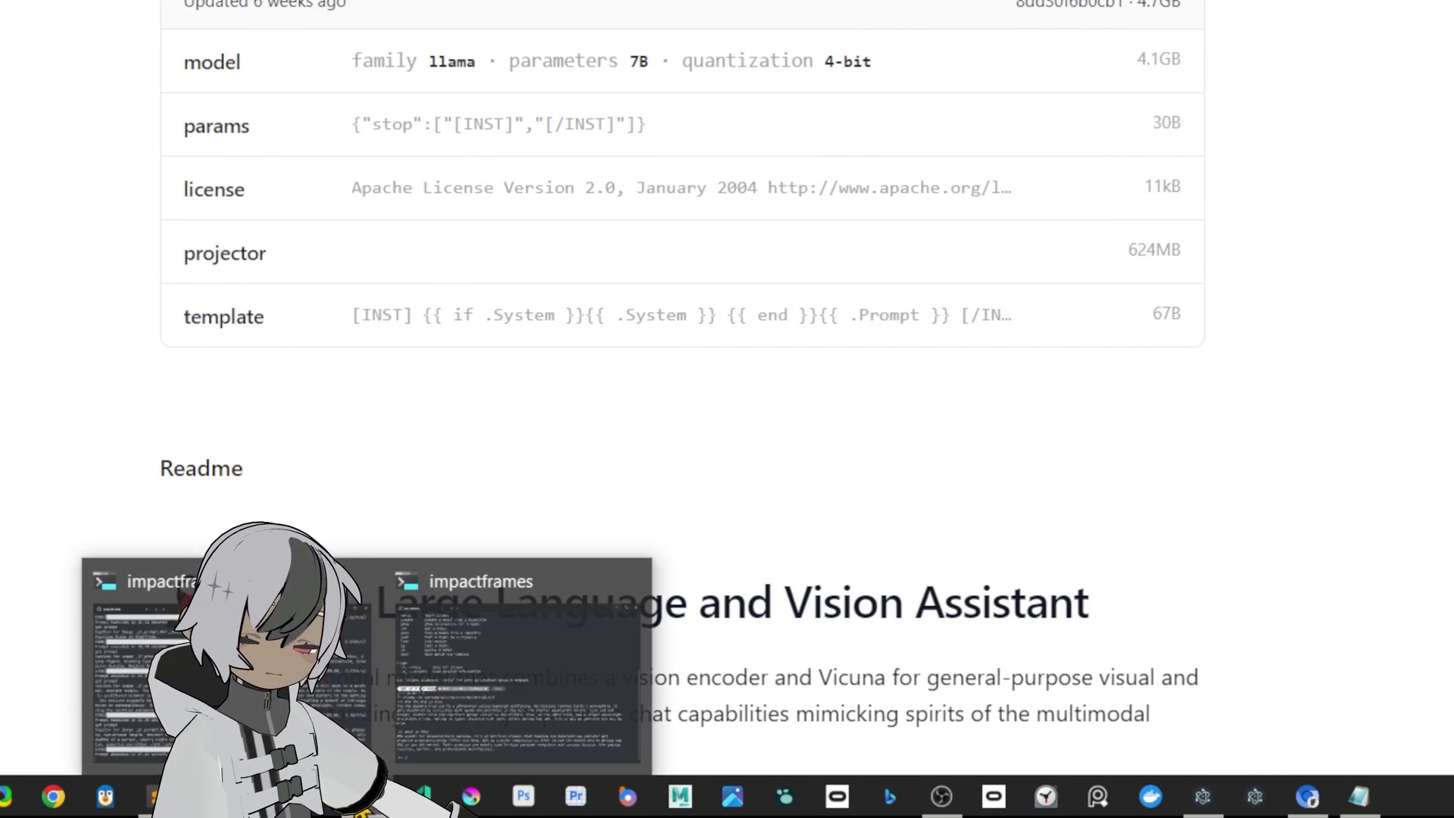
click(492, 750)
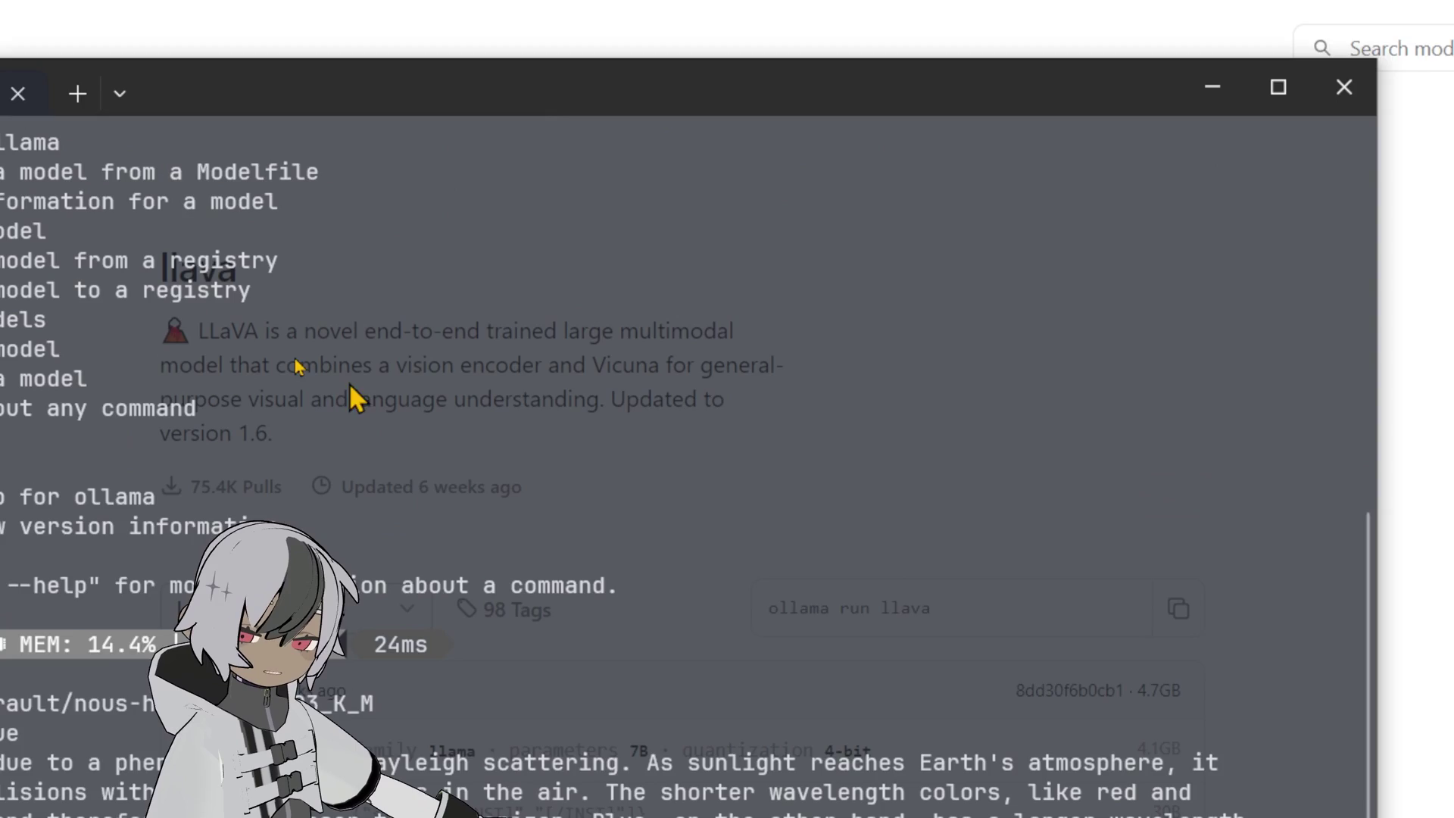
scroll(504, 451, up, 1)
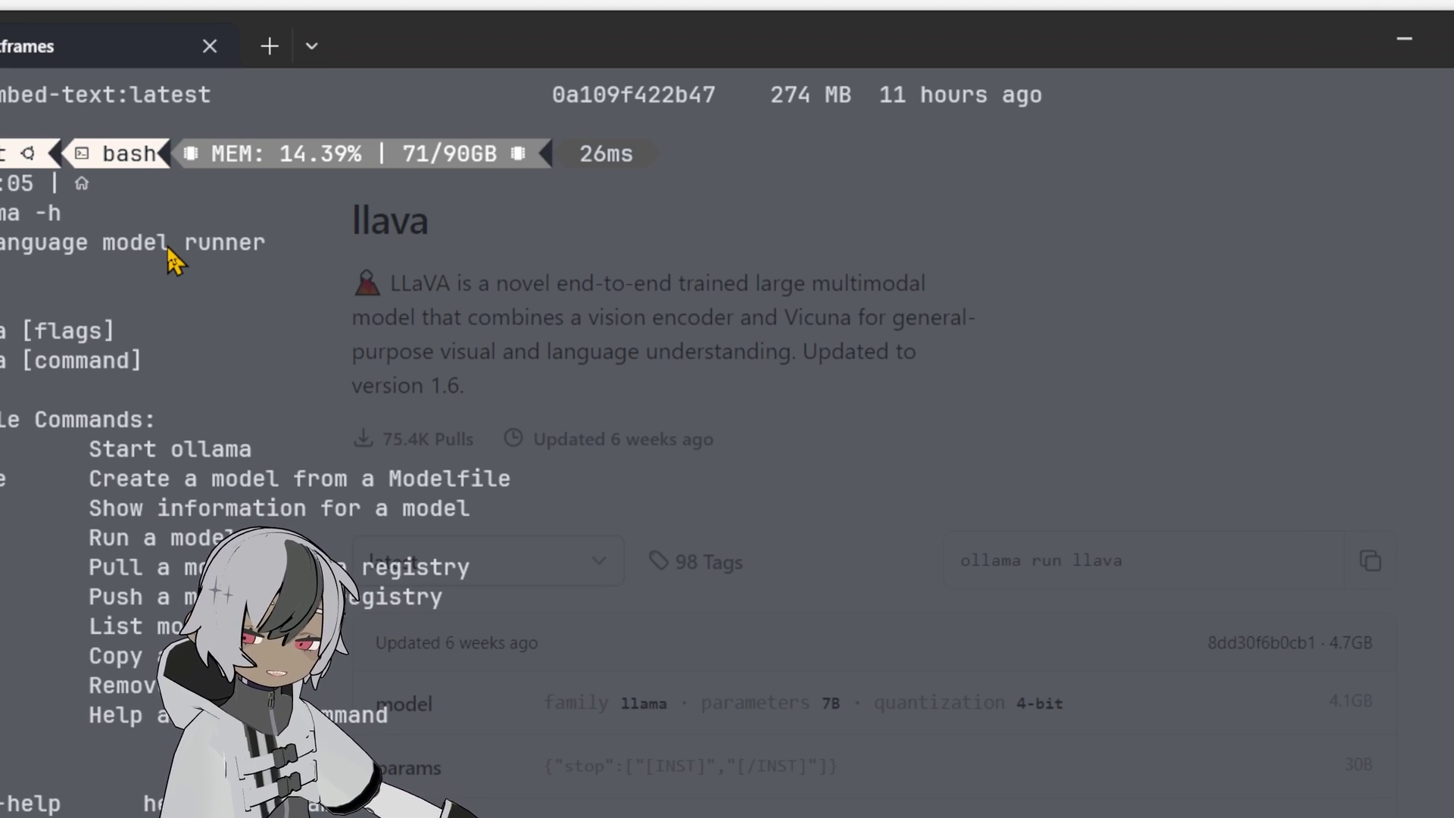
scroll(201, 363, down, 4)
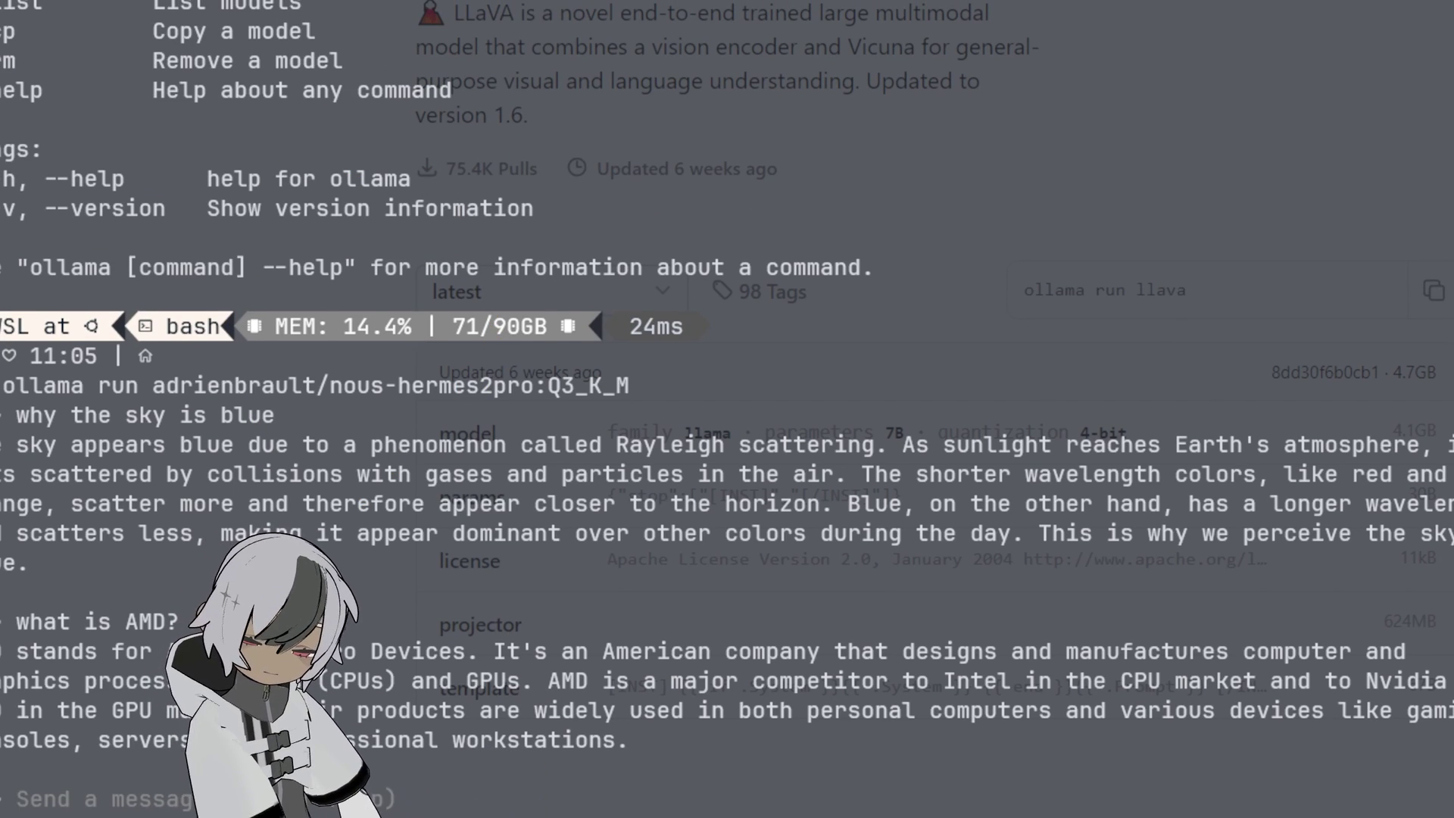
text(what is tesla?)
key(Return)
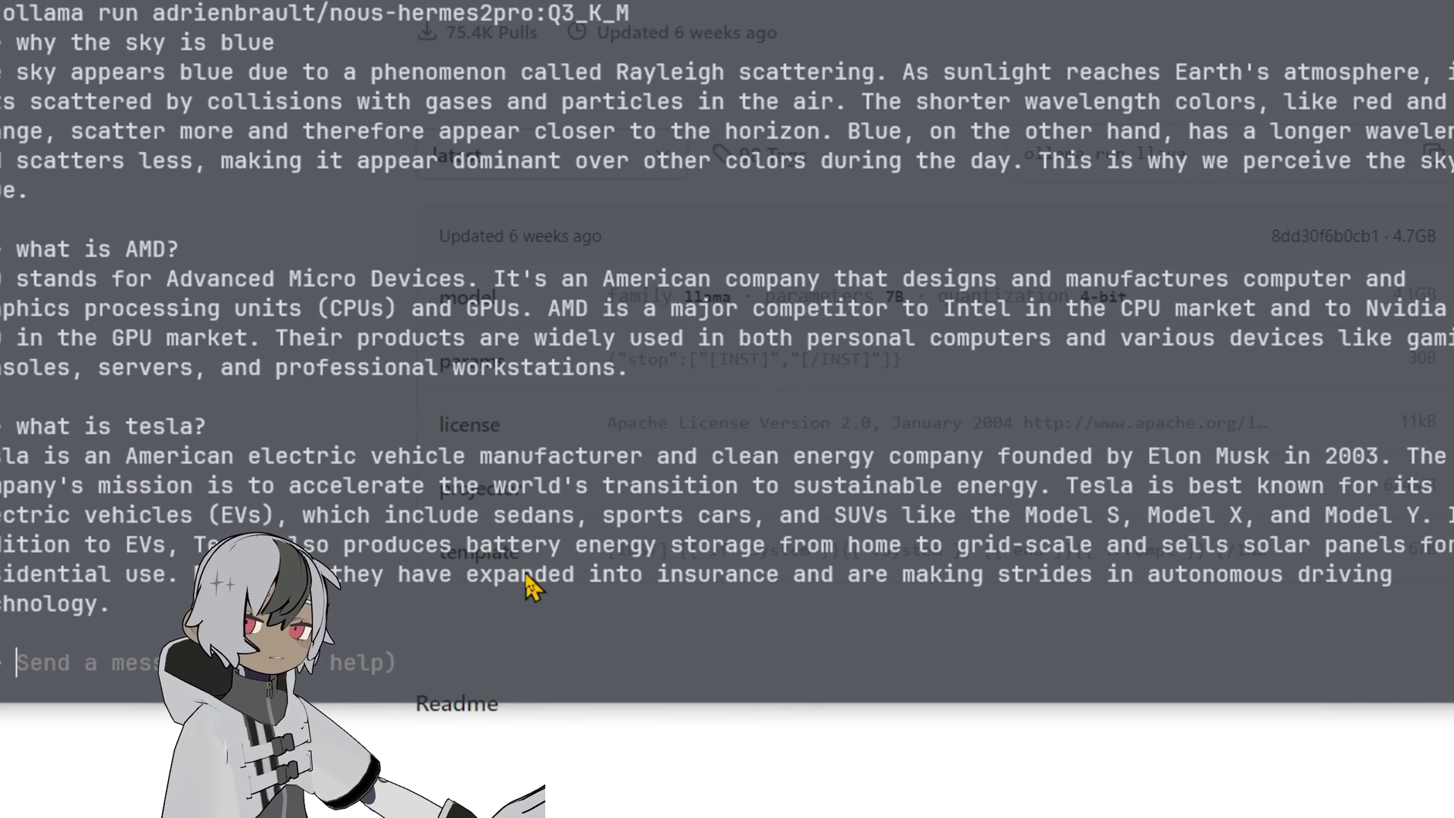
- Exit the chat with Ctrl+D and run the pasted 'ollama run llava' to pull llava
key(ctrl+d)
key(ctrl+v)
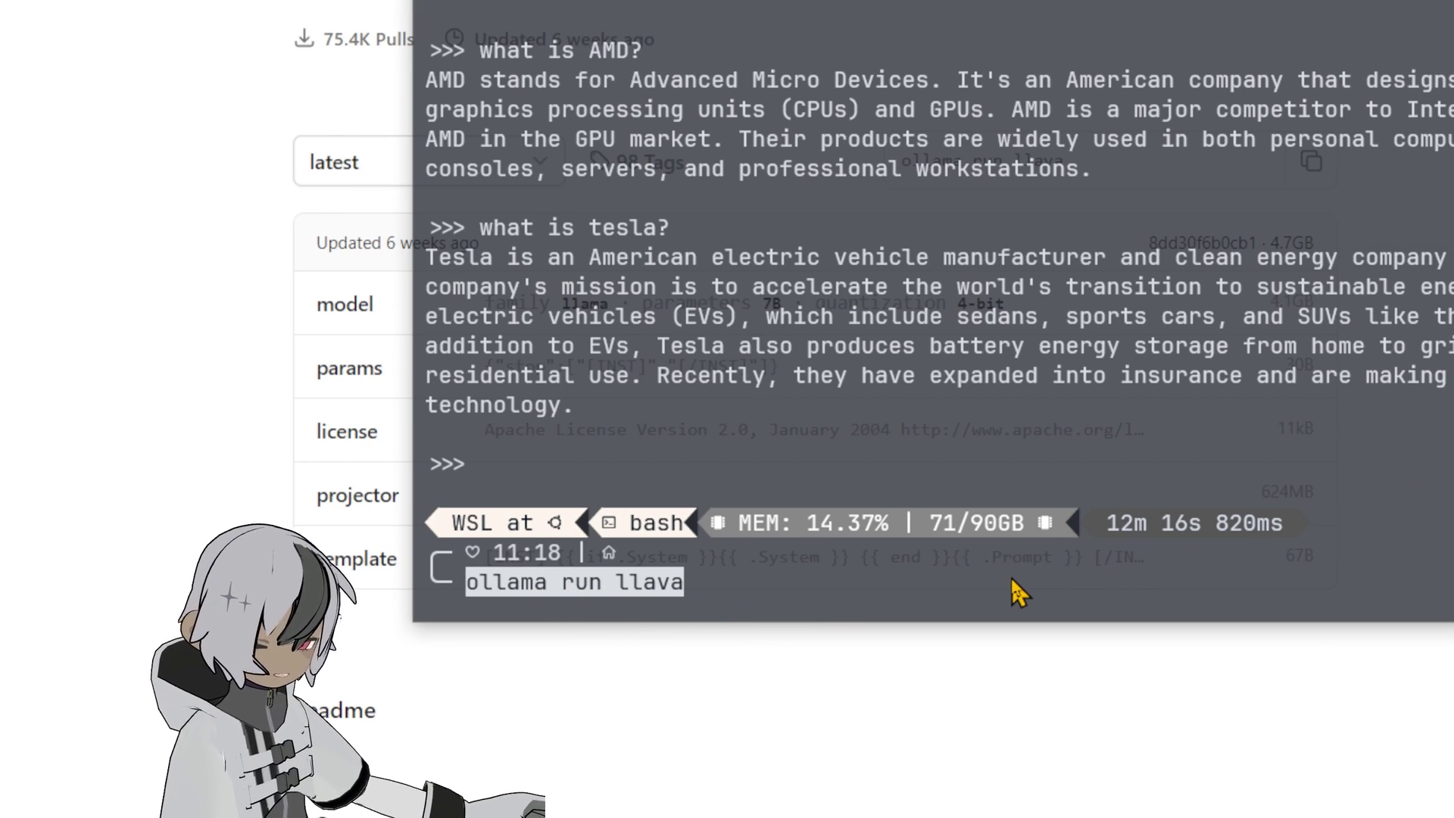
key(Return)
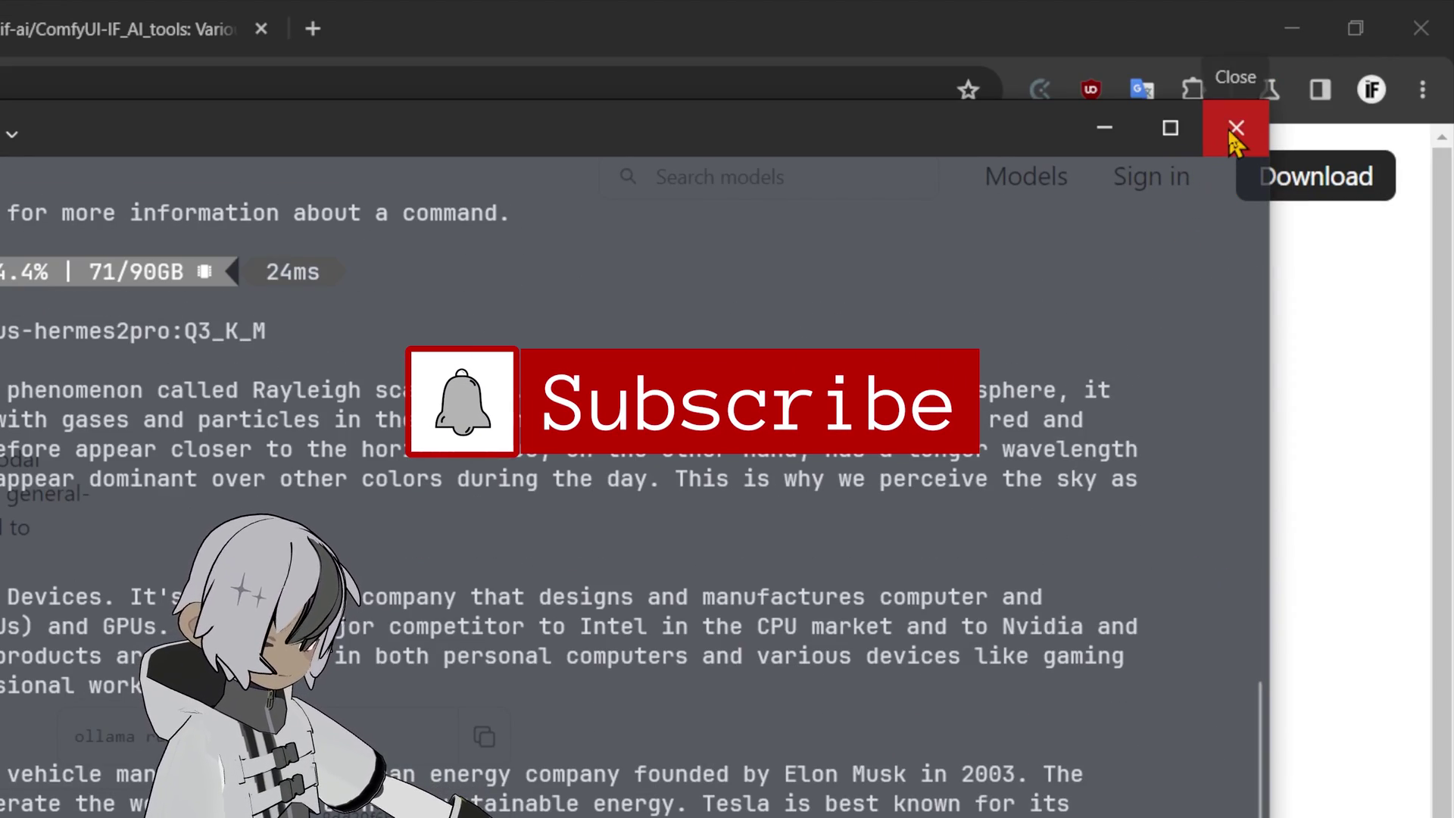
- Close the terminal and open Ollama's GitHub repository and its v0.1.29 release
click(1234, 128)
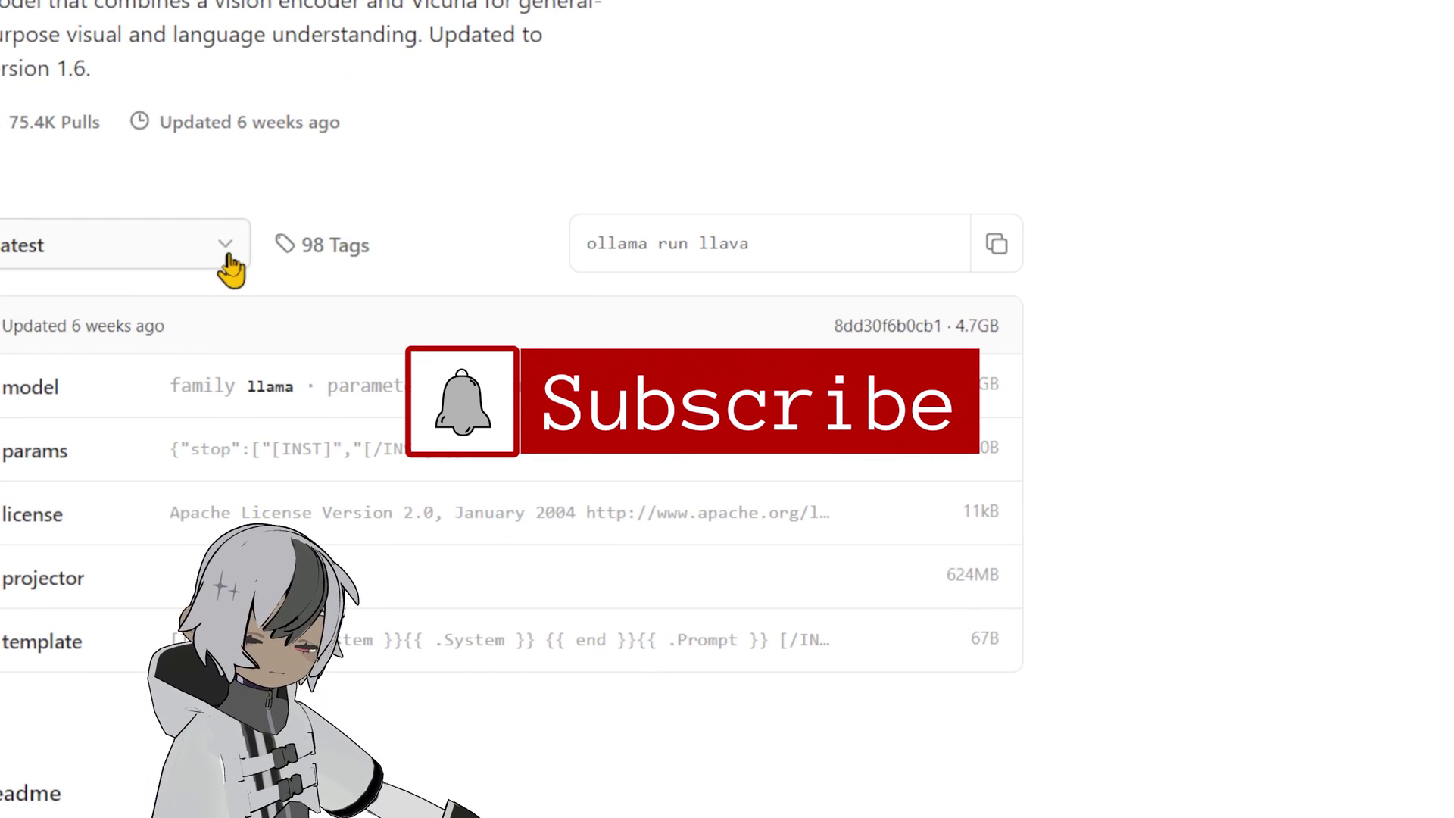
click(226, 262)
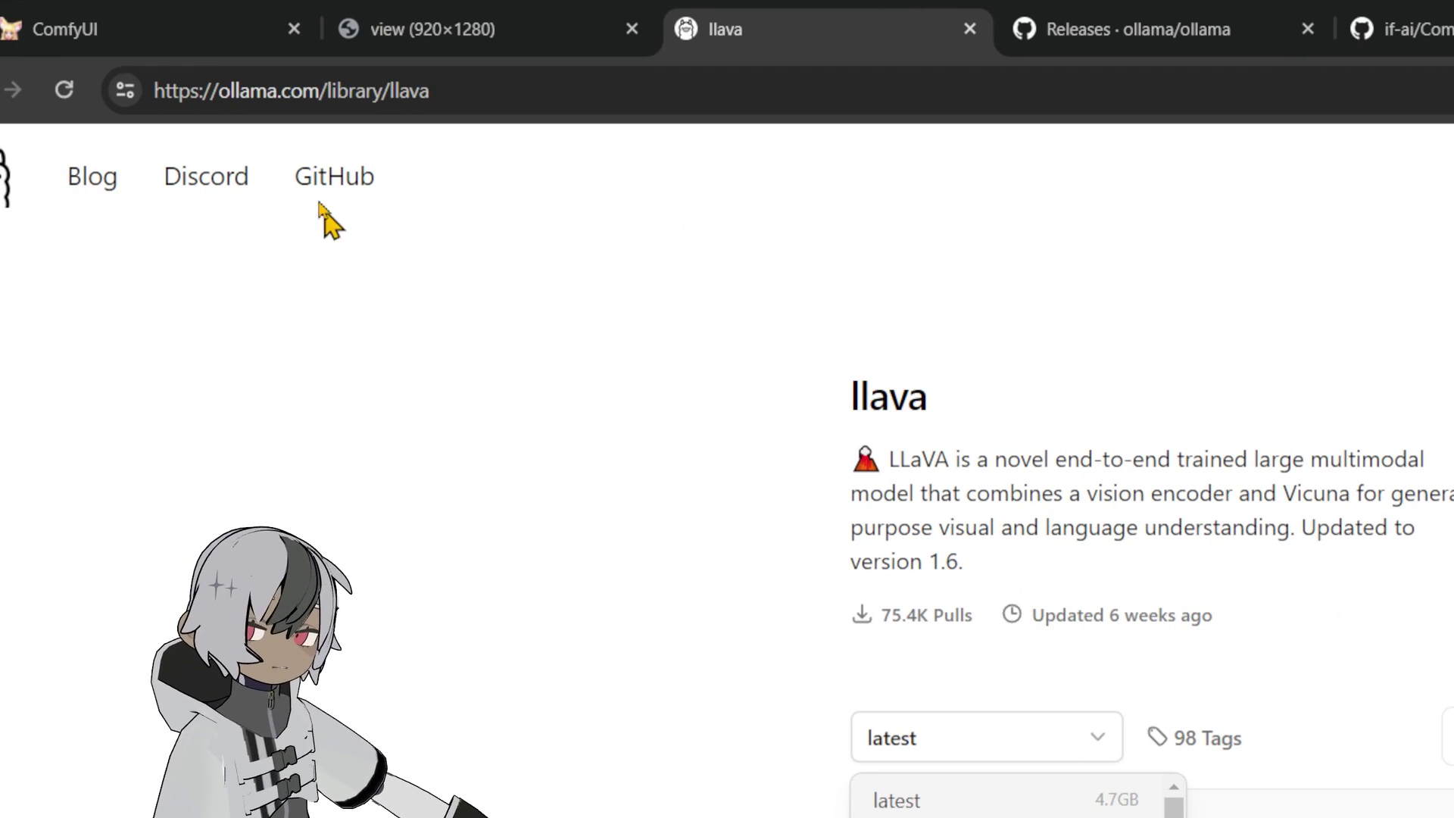
click(315, 185)
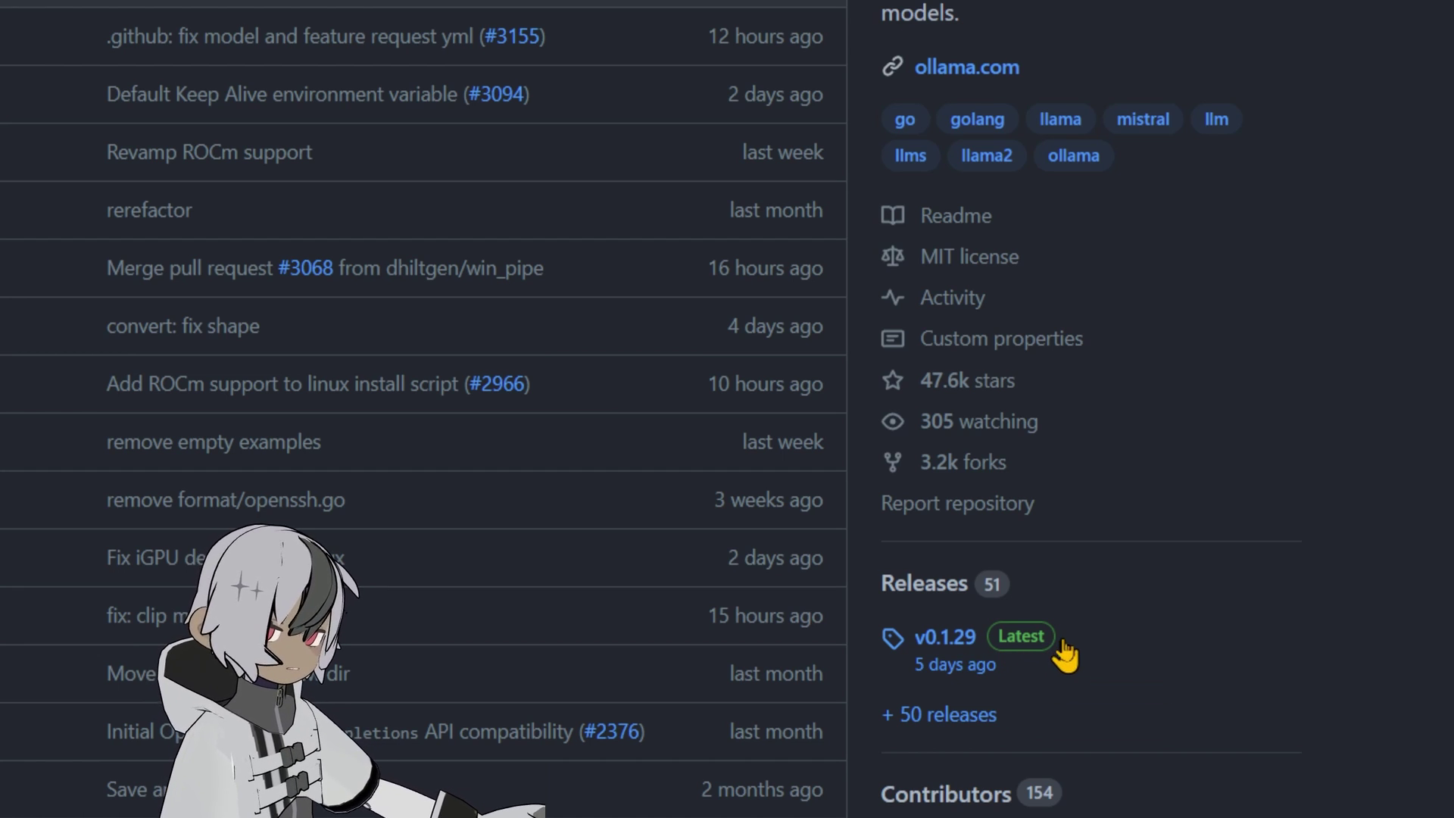
scroll(982, 665, down, 1)
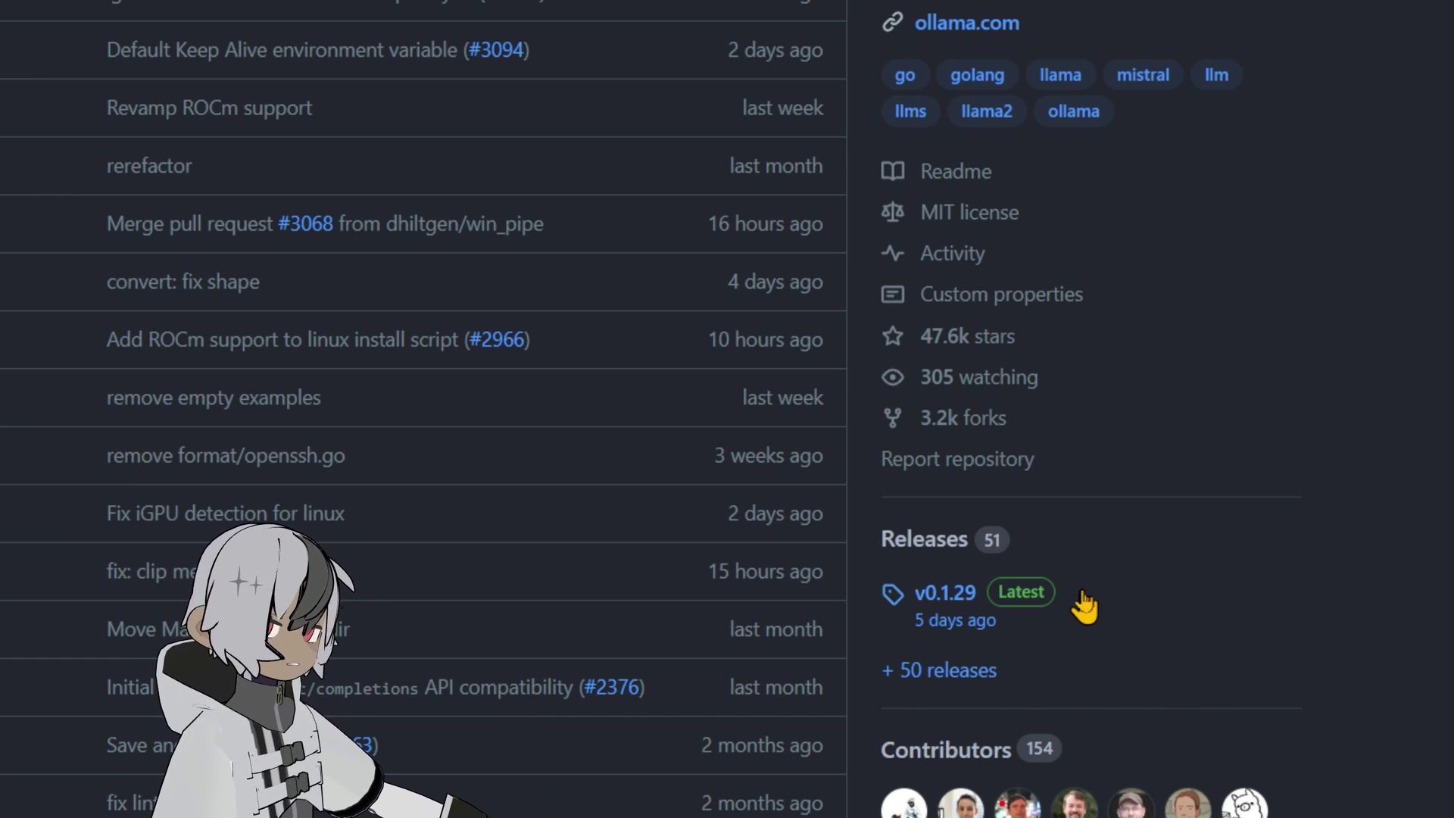
click(1034, 617)
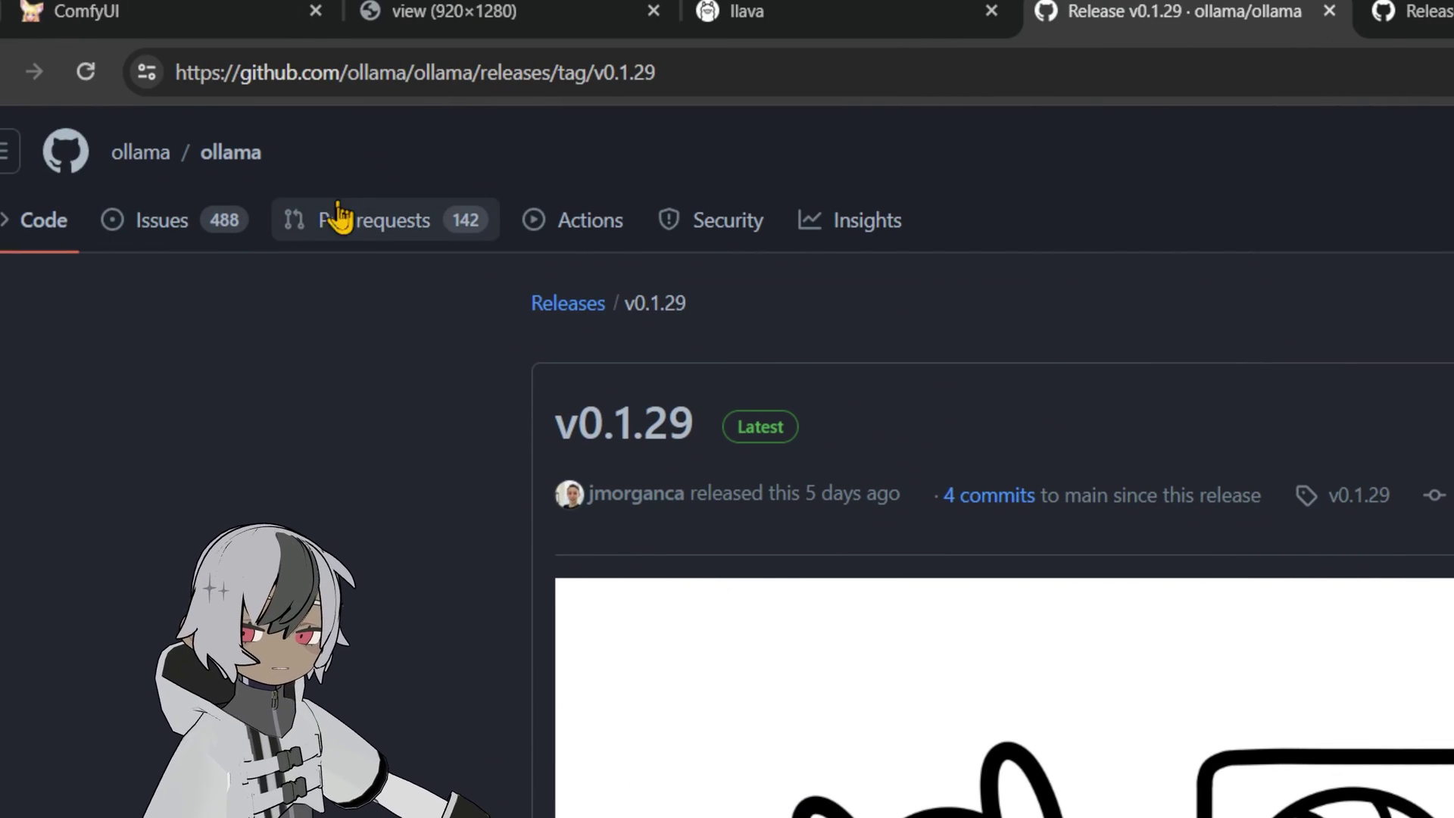
- In the full releases list, expand an older release's Assets to find OllamaSetup.exe
click(563, 307)
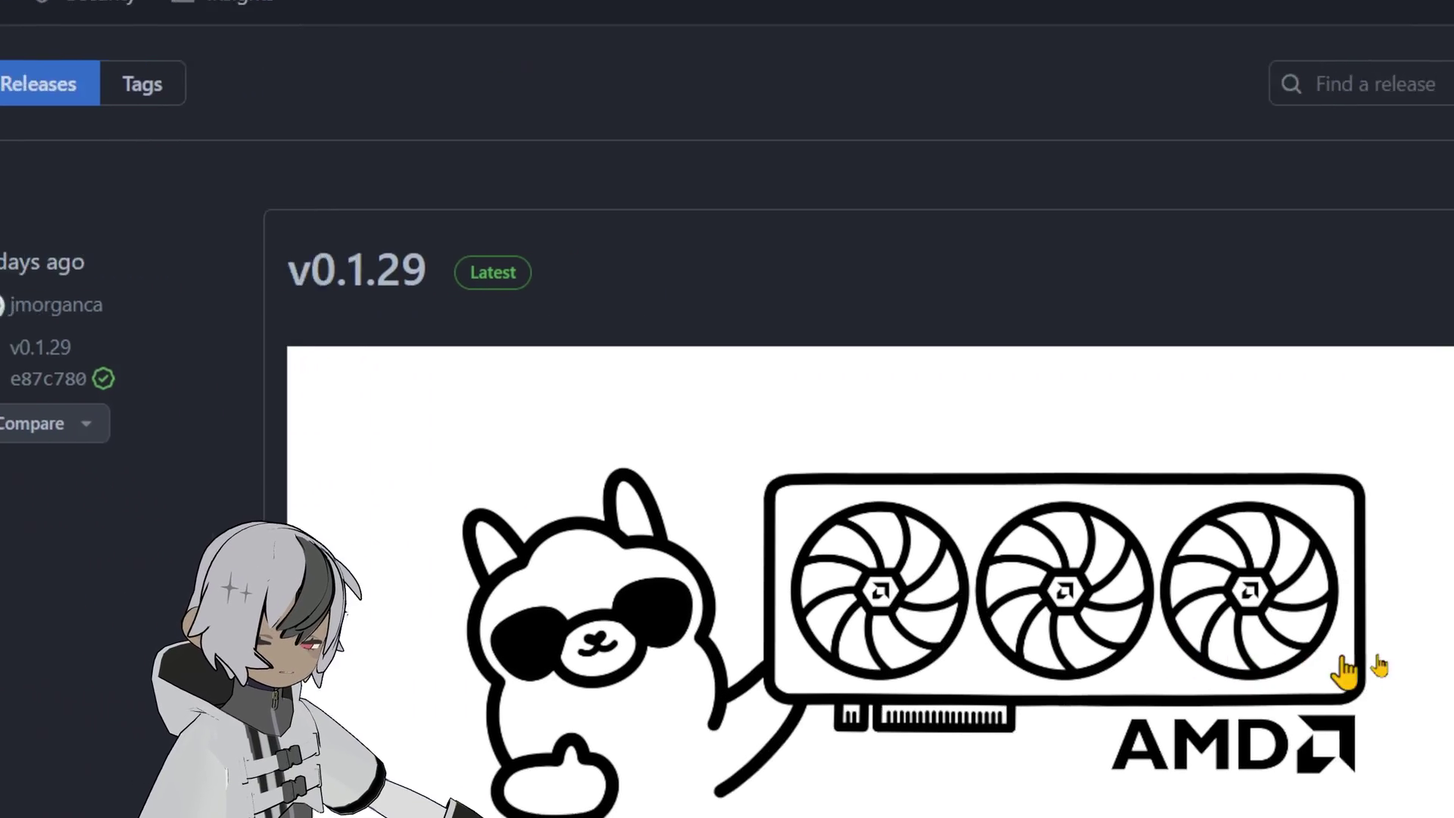
scroll(1191, 665, down, 2)
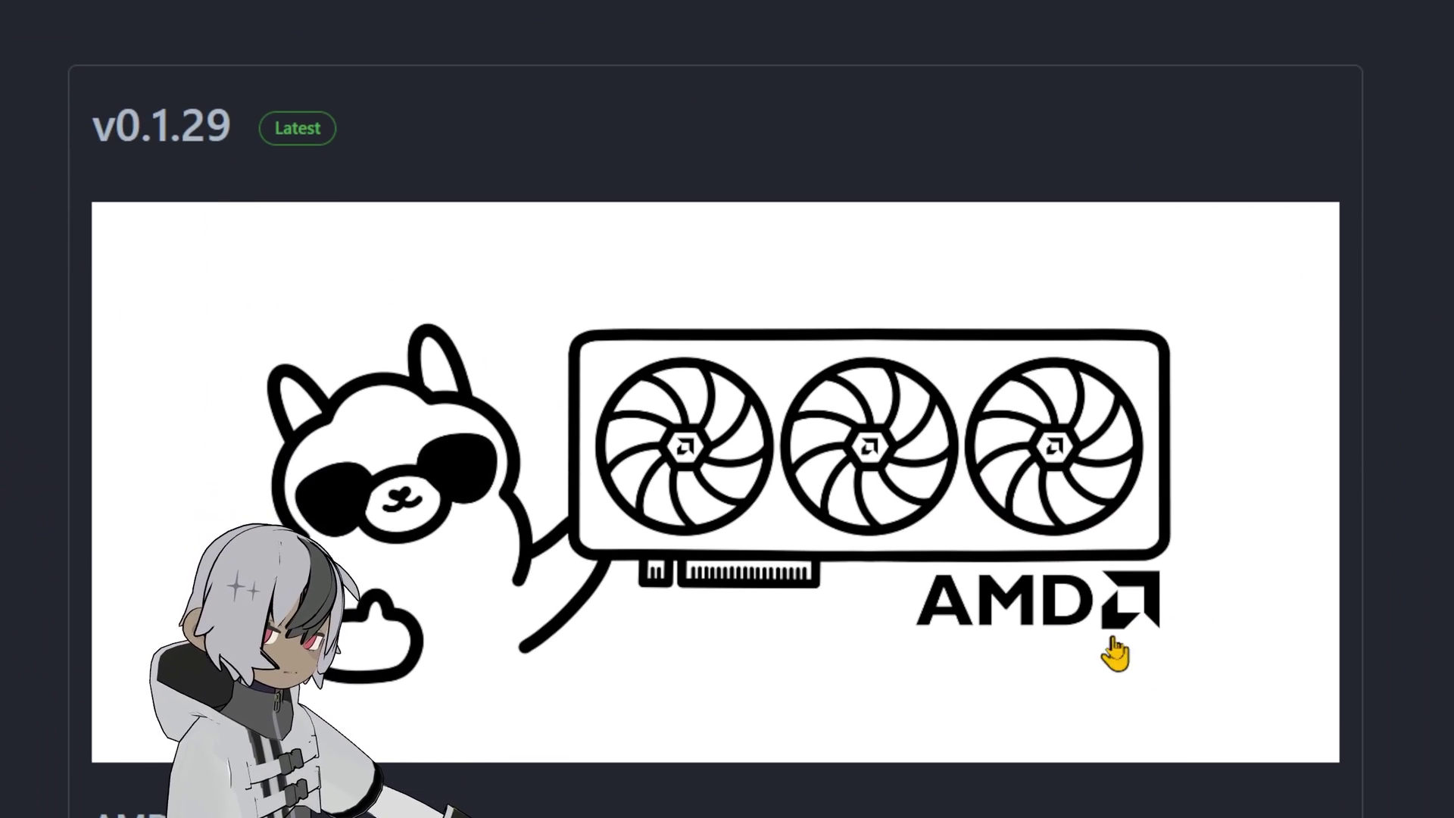
scroll(1207, 672, down, 5)
scroll(1191, 672, down, 20)
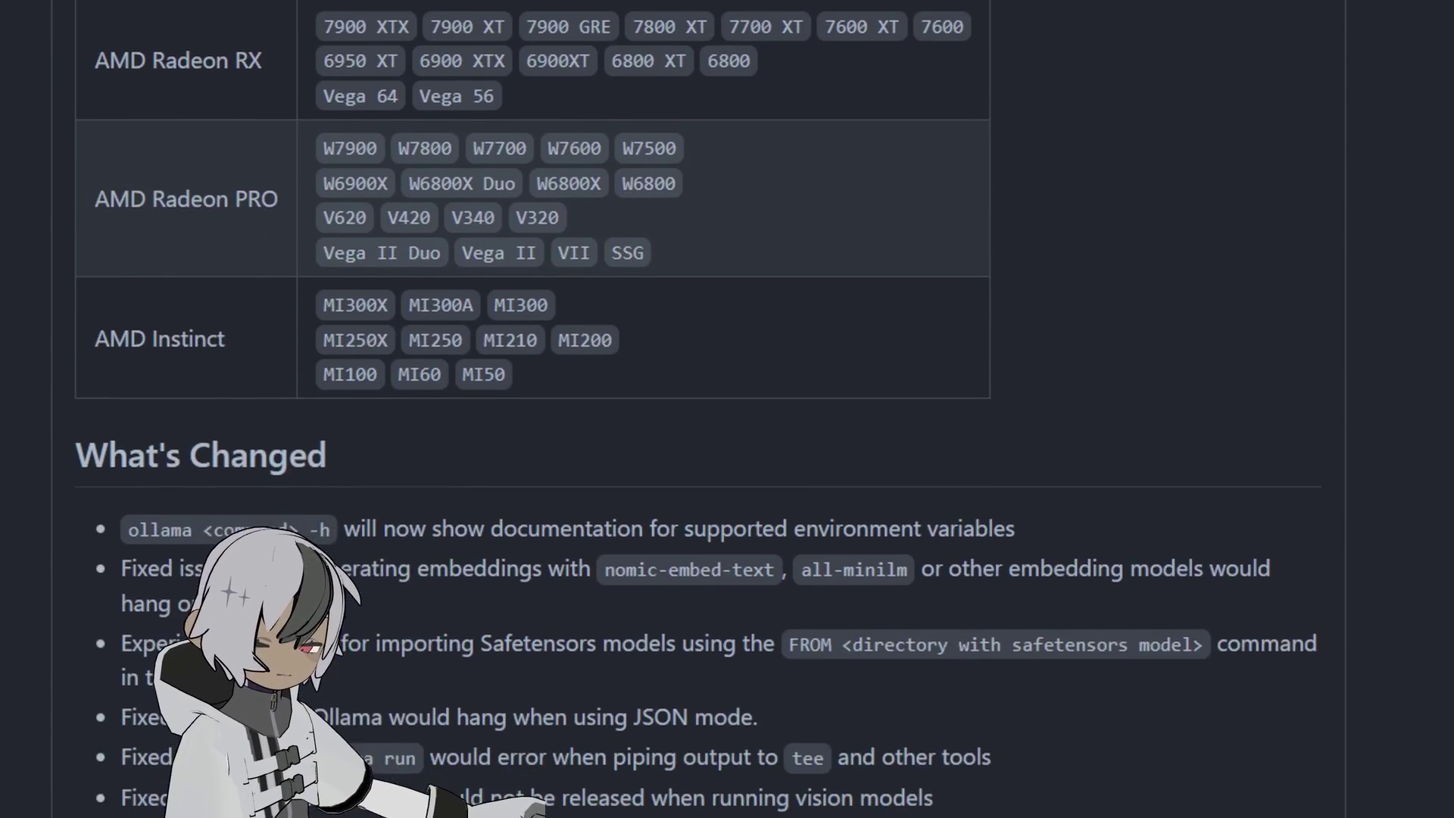
scroll(195, 400, down, 20)
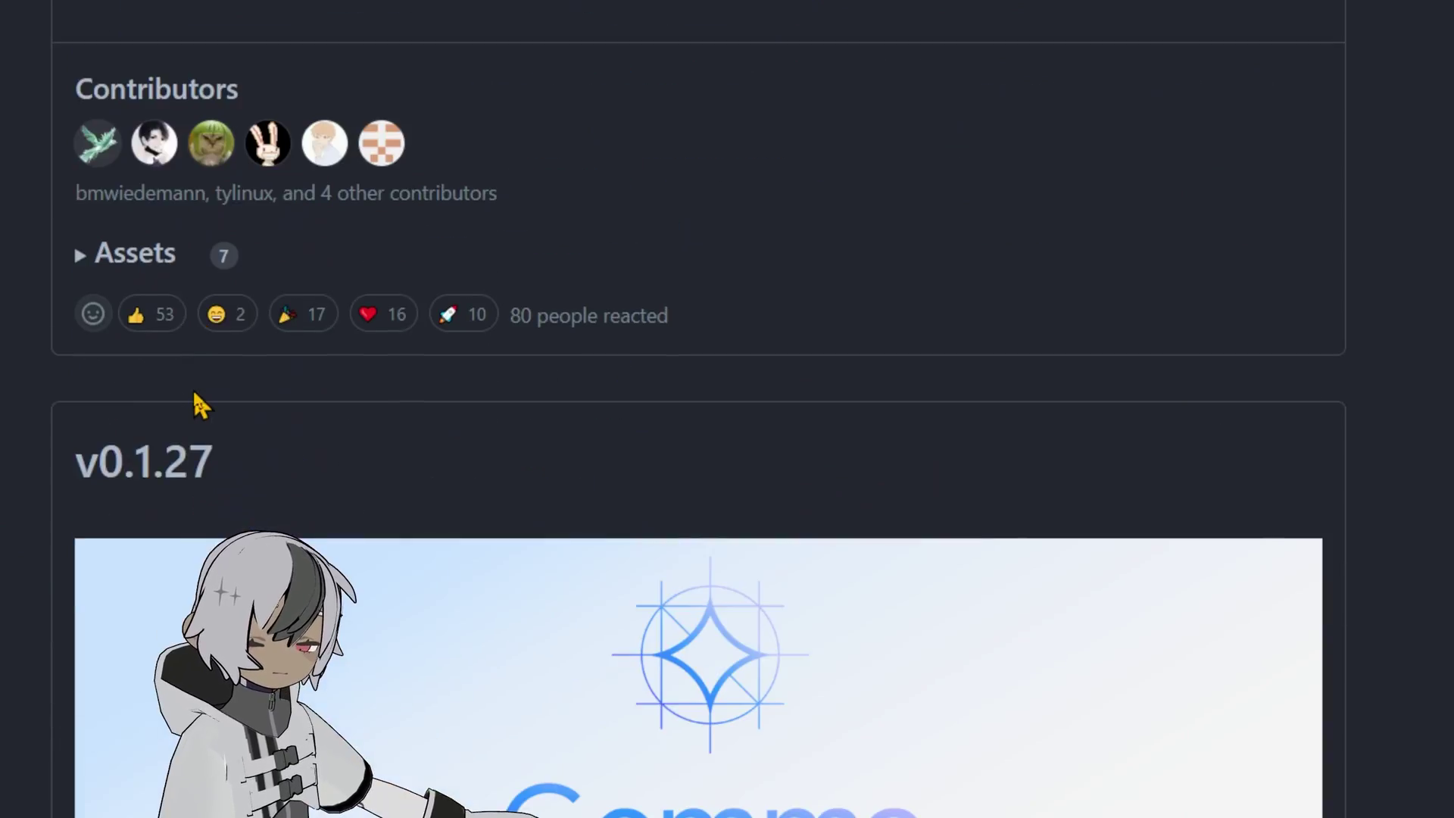
scroll(200, 394, down, 8)
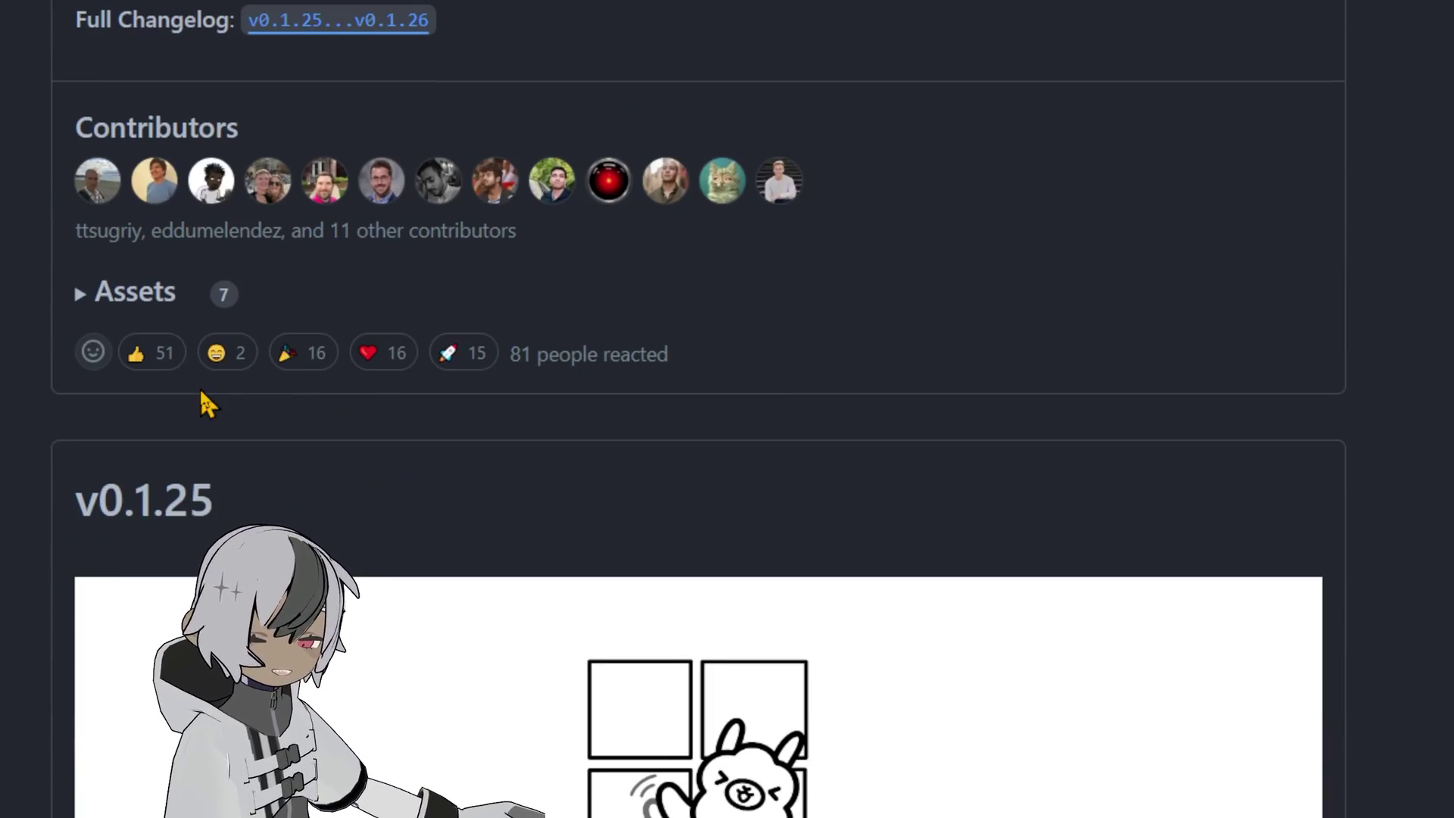
scroll(178, 545, down, 9)
scroll(156, 520, down, 10)
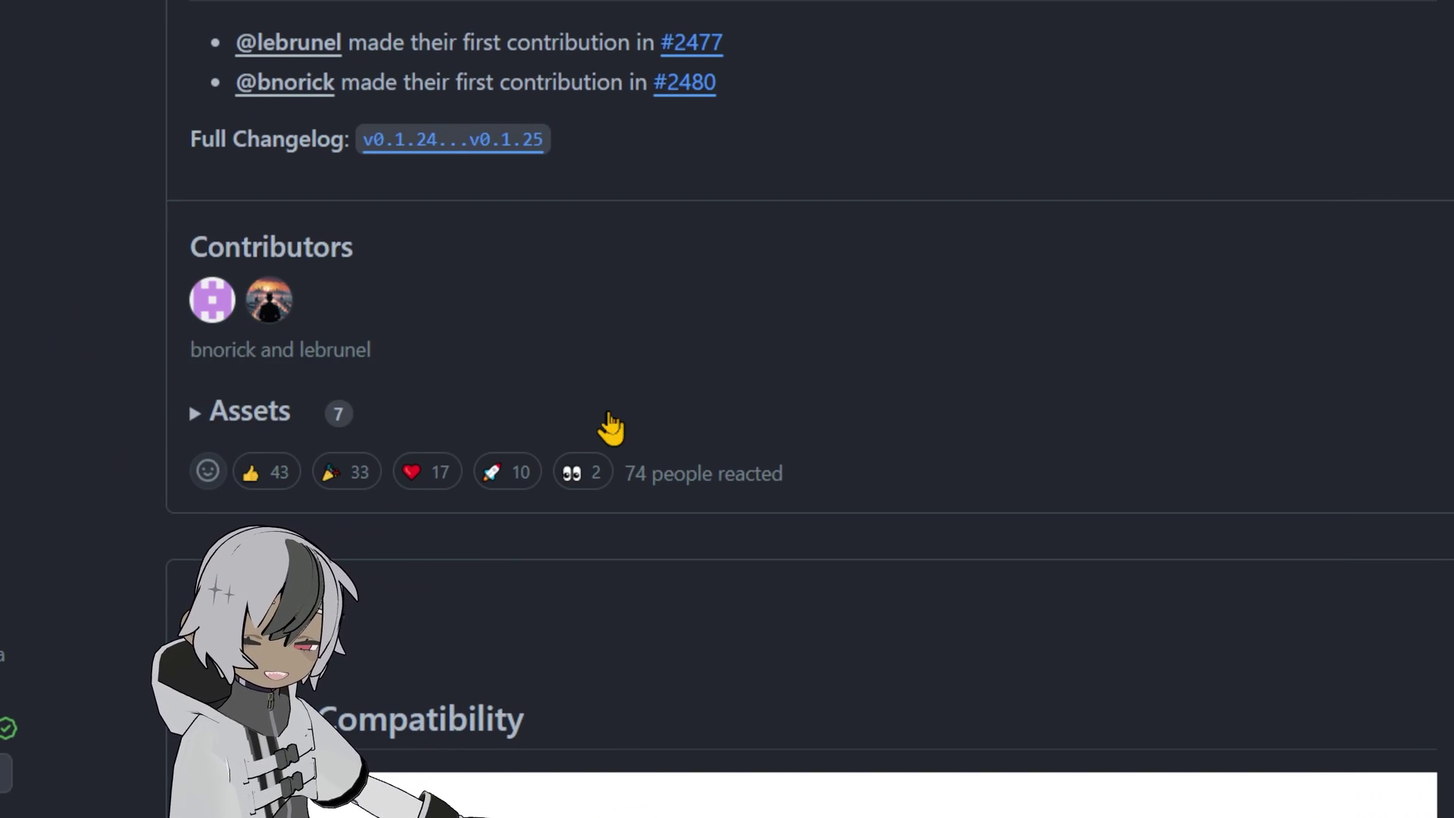
click(611, 424)
scroll(530, 379, down, 8)
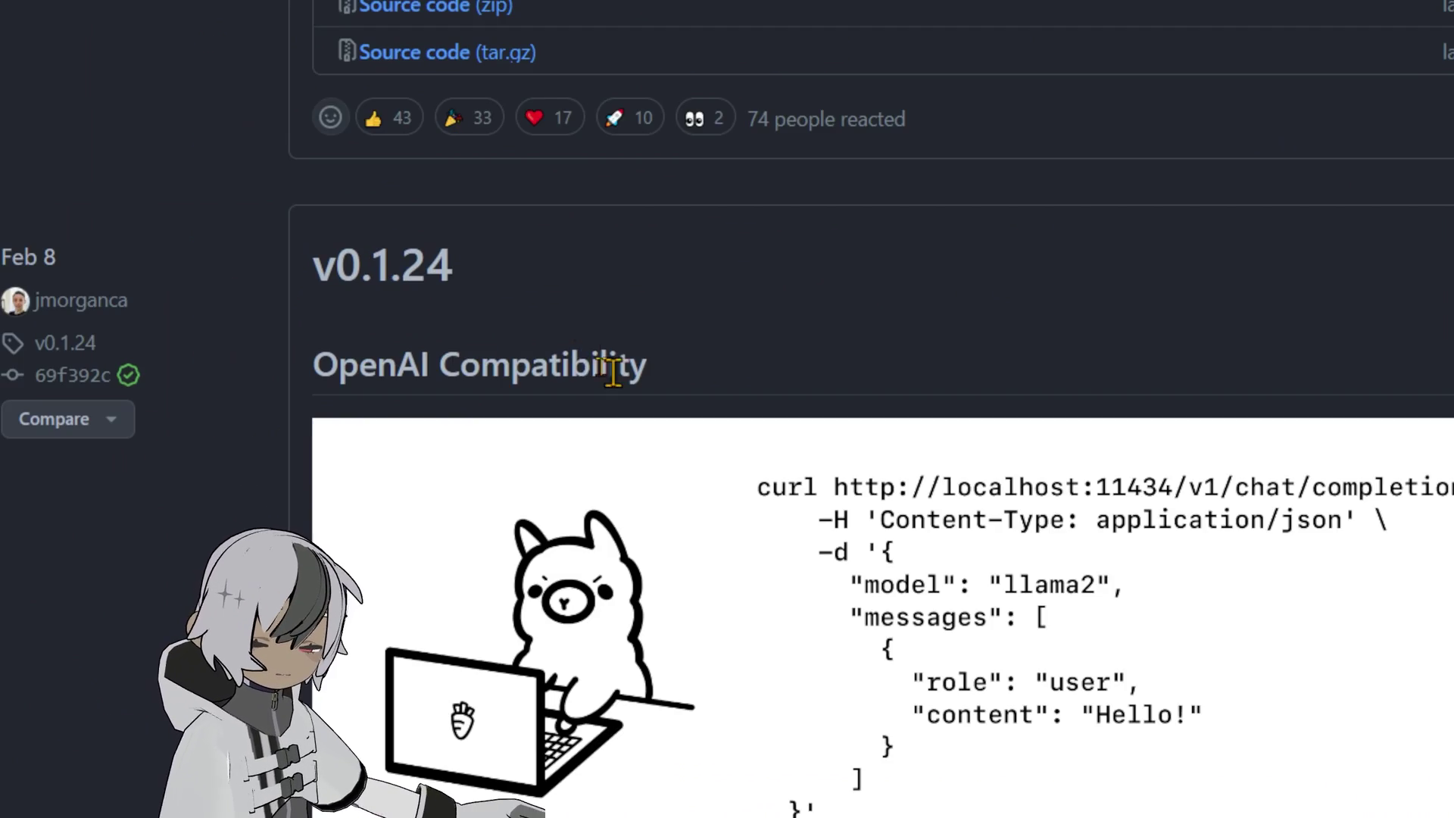
scroll(449, 195, up, 8)
scroll(287, 421, down, 3)
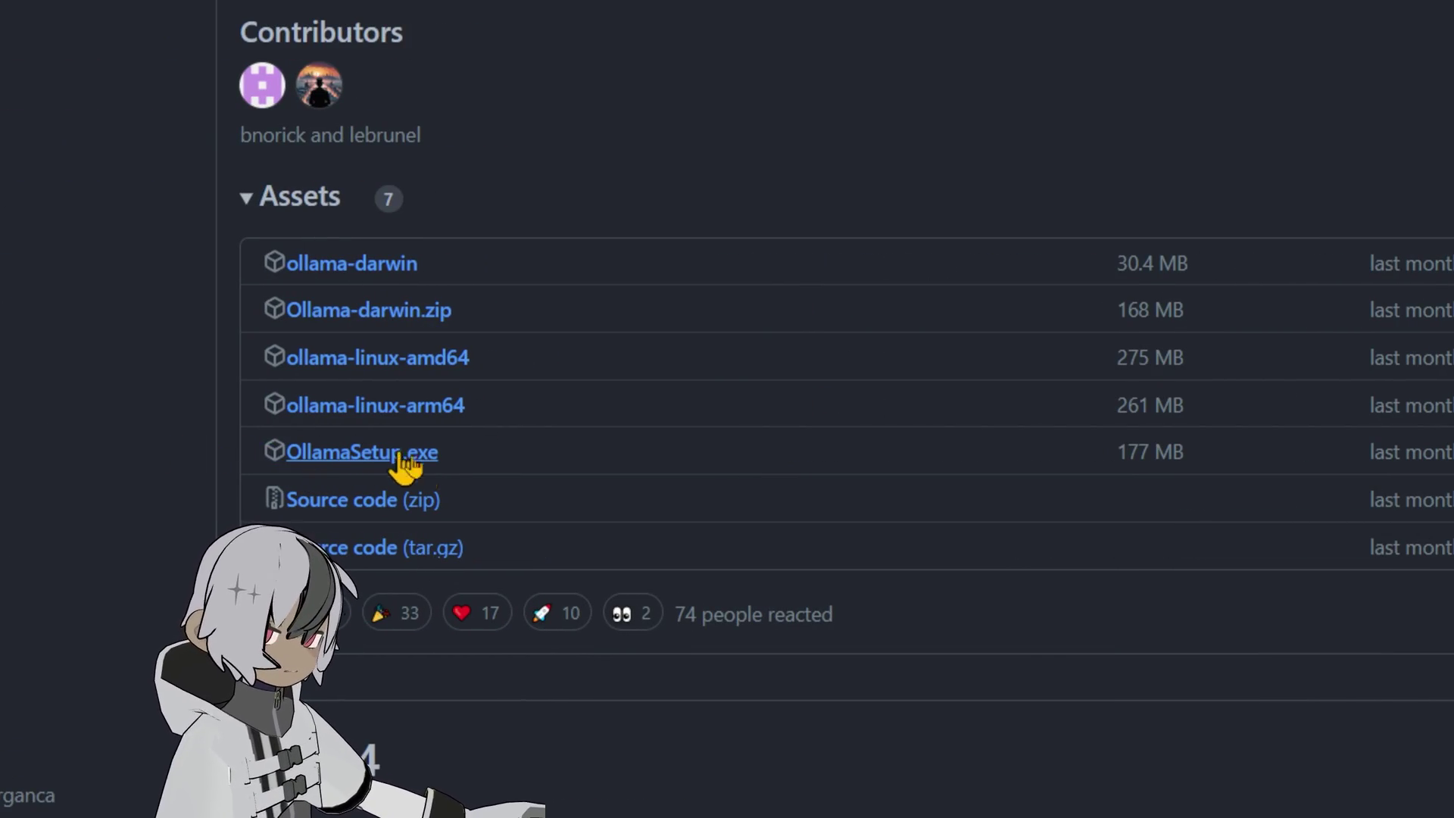
- Scroll back up to the v0.1.29 Latest release announcement
scroll(545, 413, up, 15)
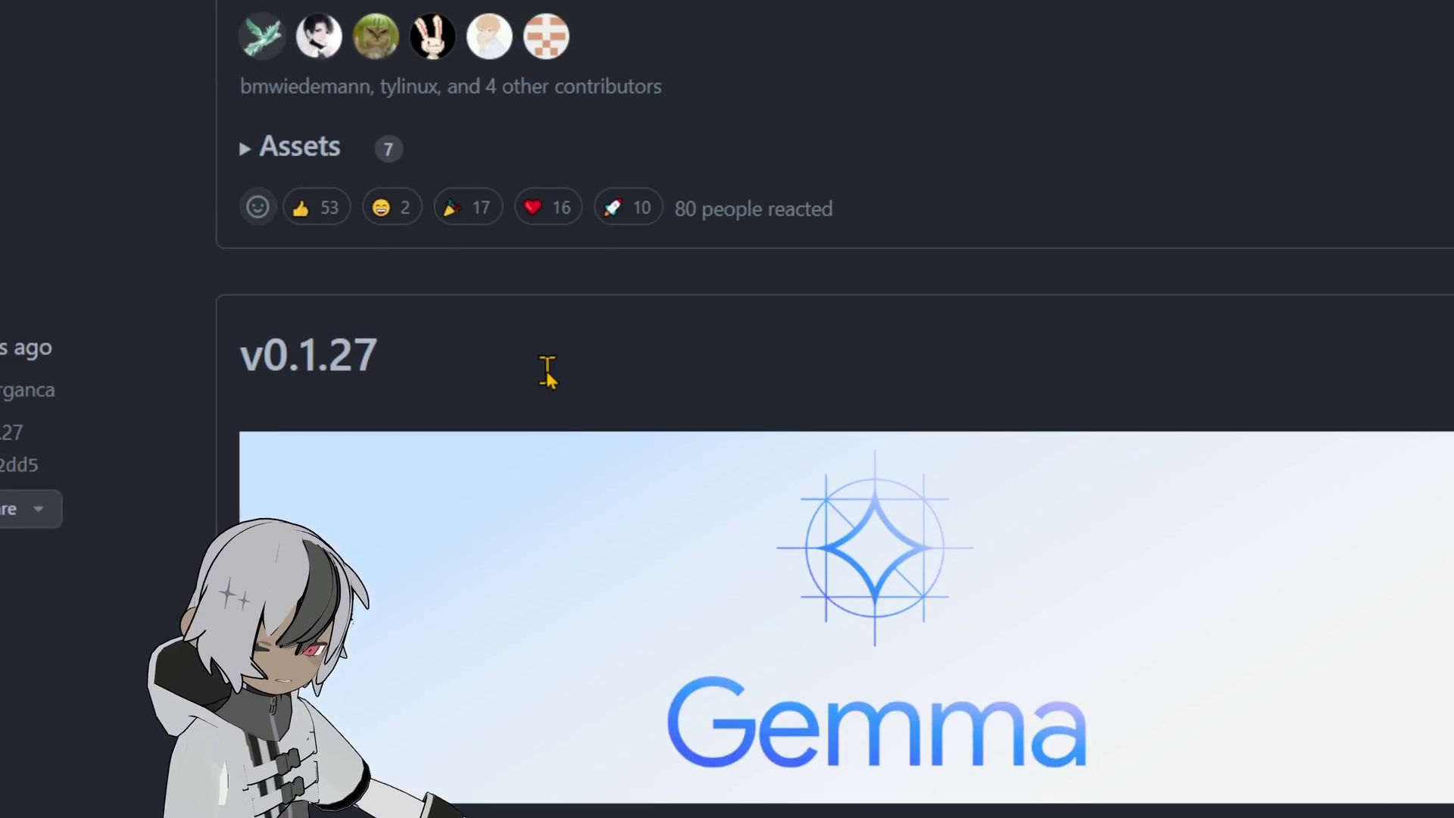
scroll(546, 368, up, 20)
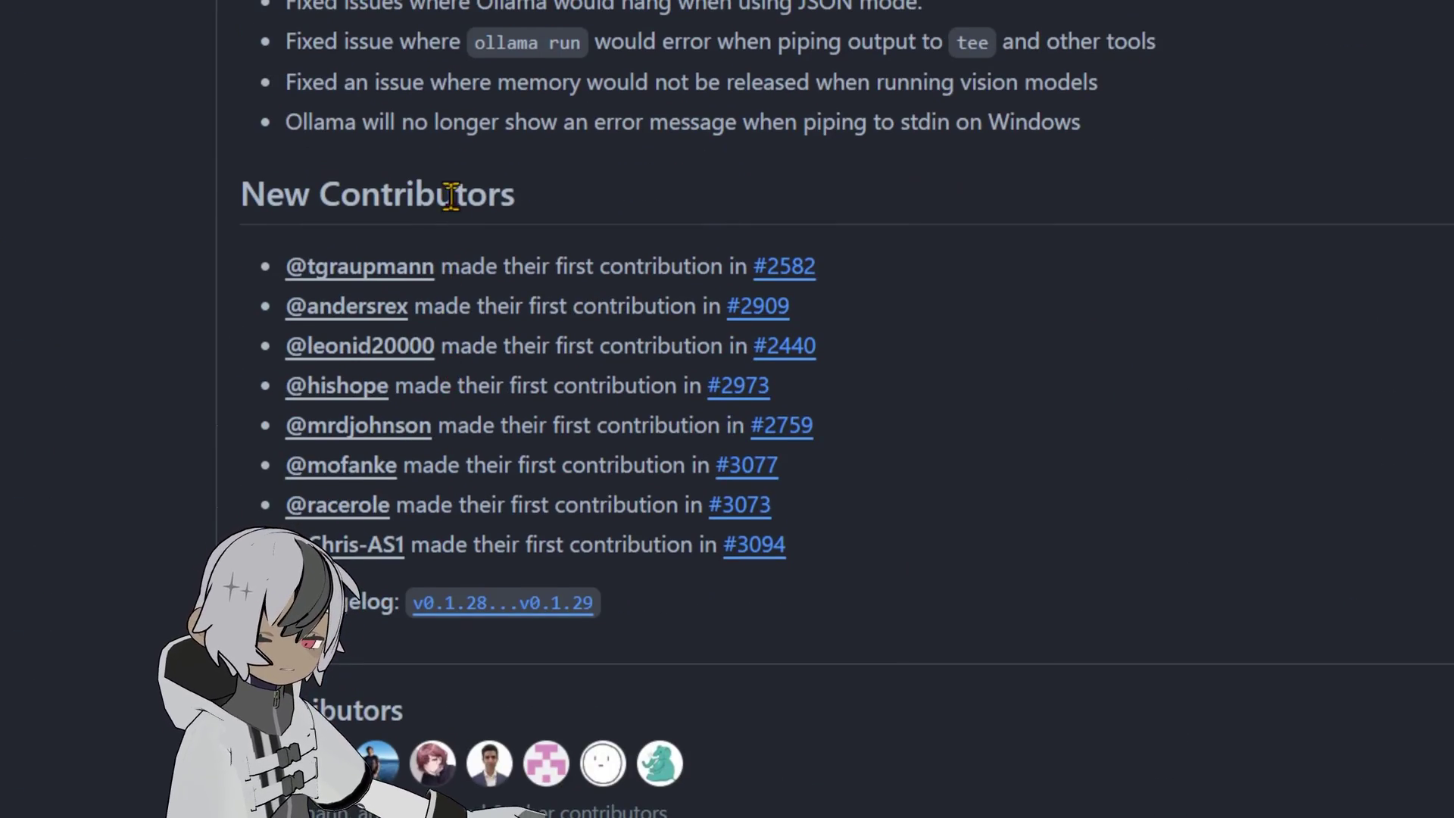
scroll(451, 196, up, 20)
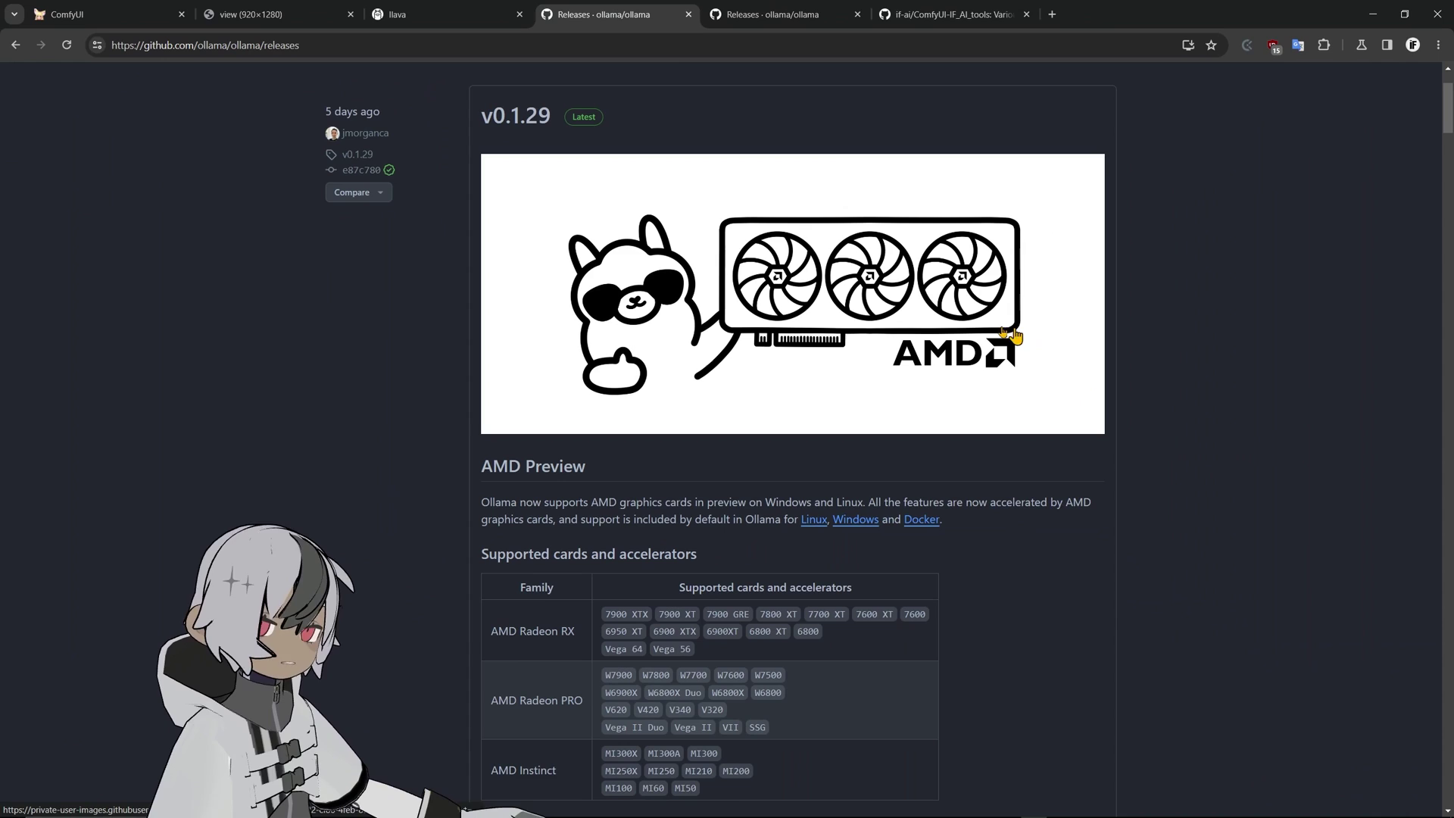
scroll(1147, 317, up, 2)
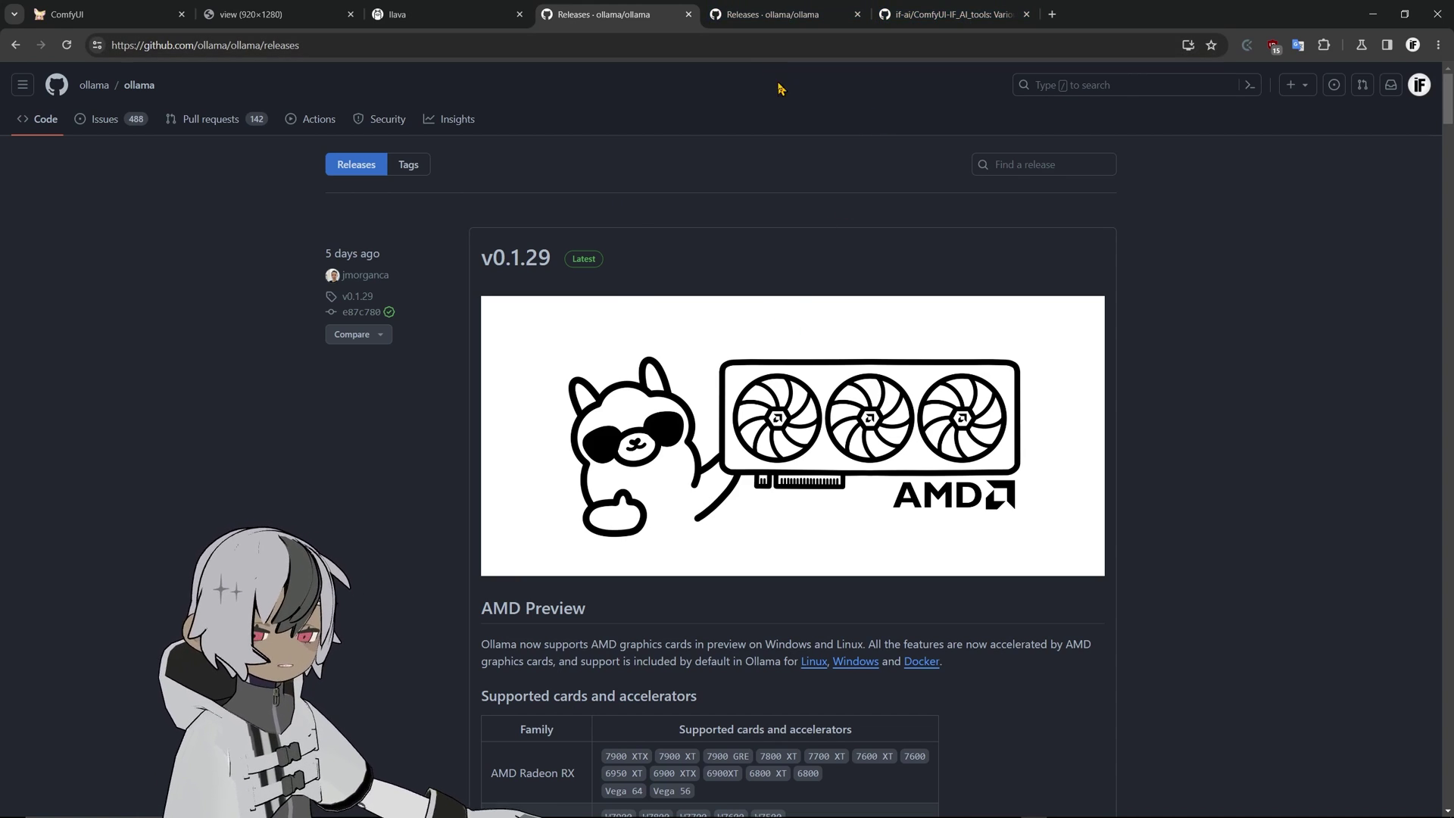
- Copy the HTTPS clone URL from the ComfyUI-IF_AI_tools repository page
click(941, 17)
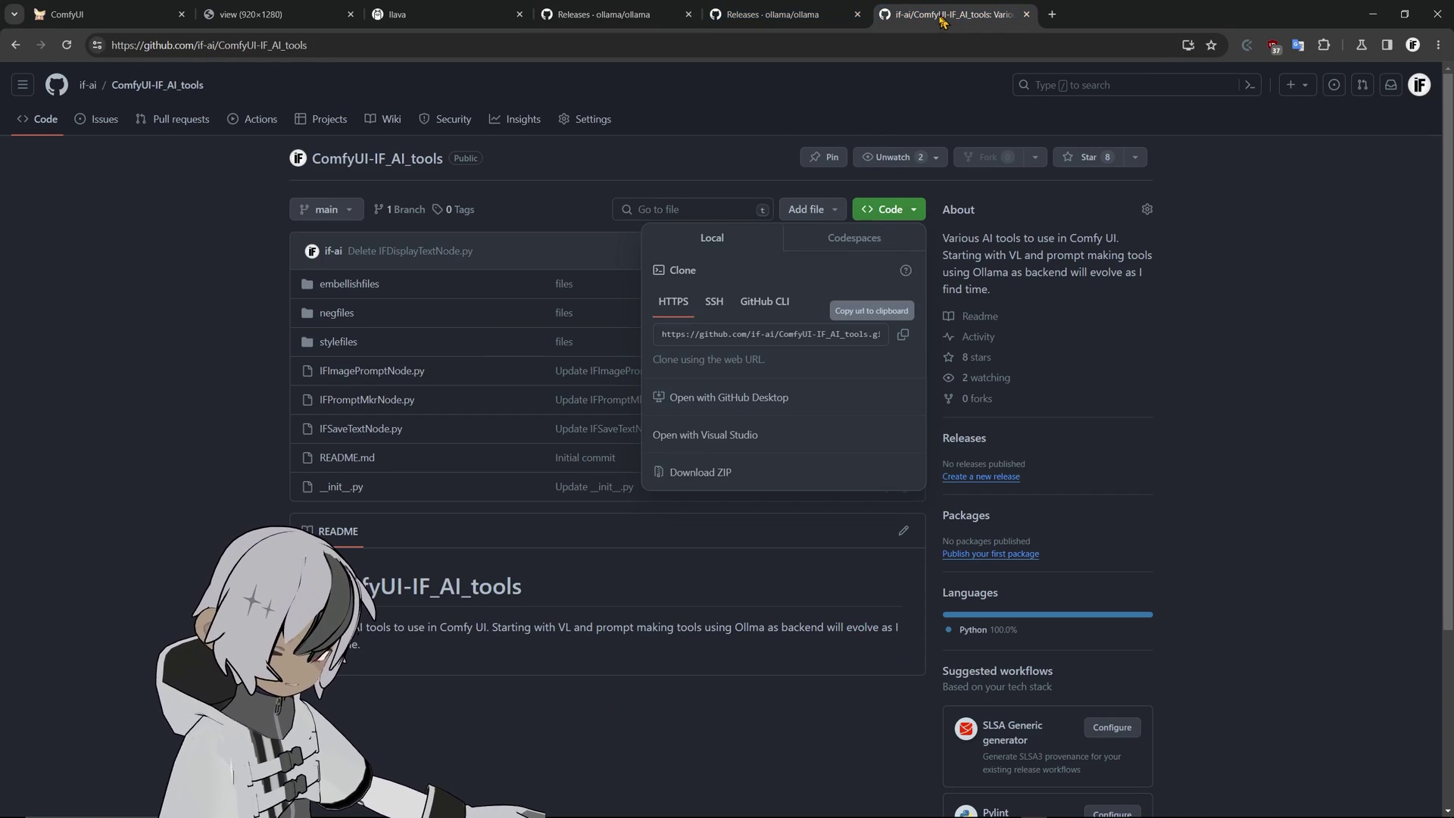
click(903, 334)
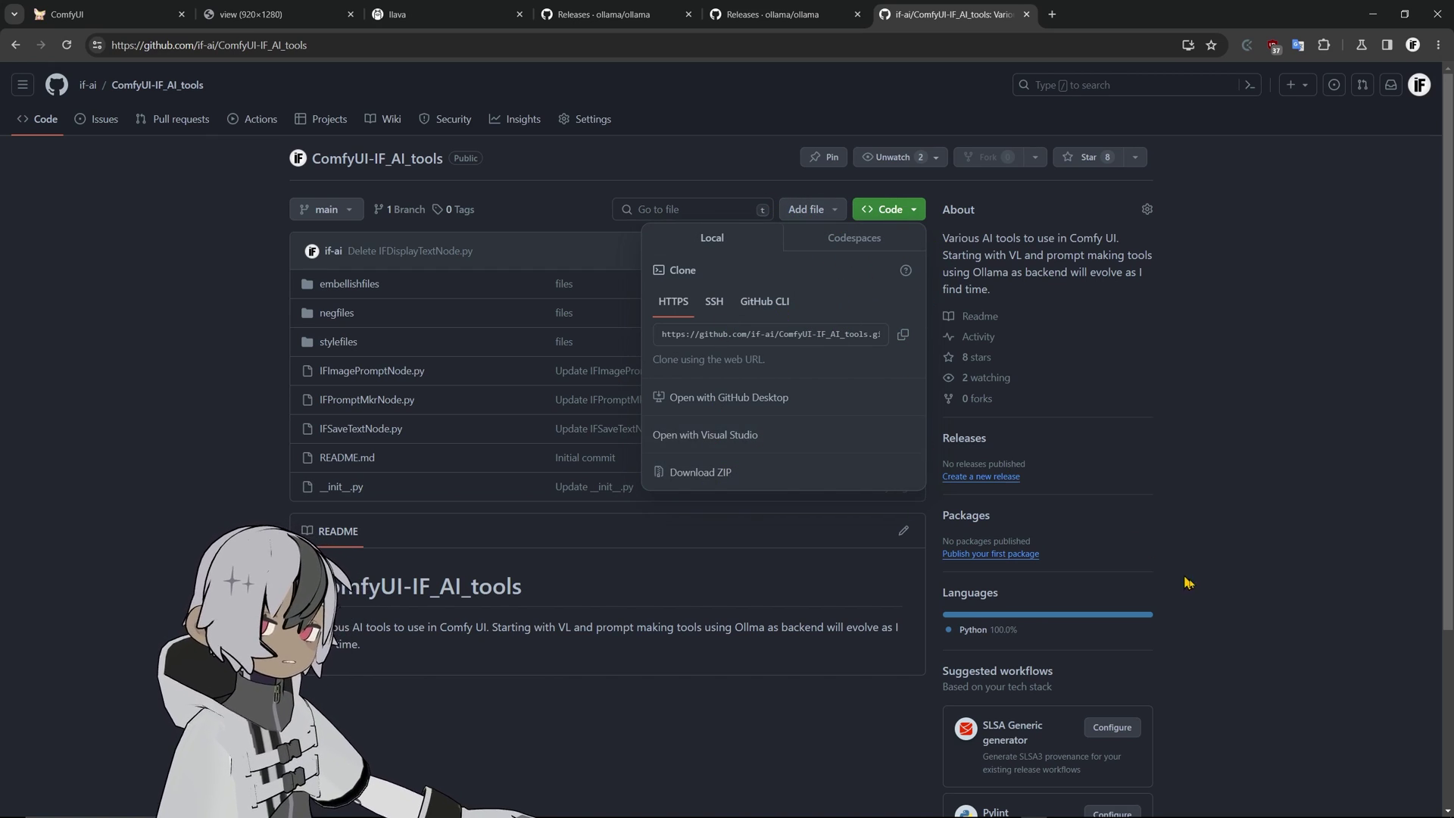
- Return to the ComfyUI tab and drag the queue menu panel to the right side
click(92, 13)
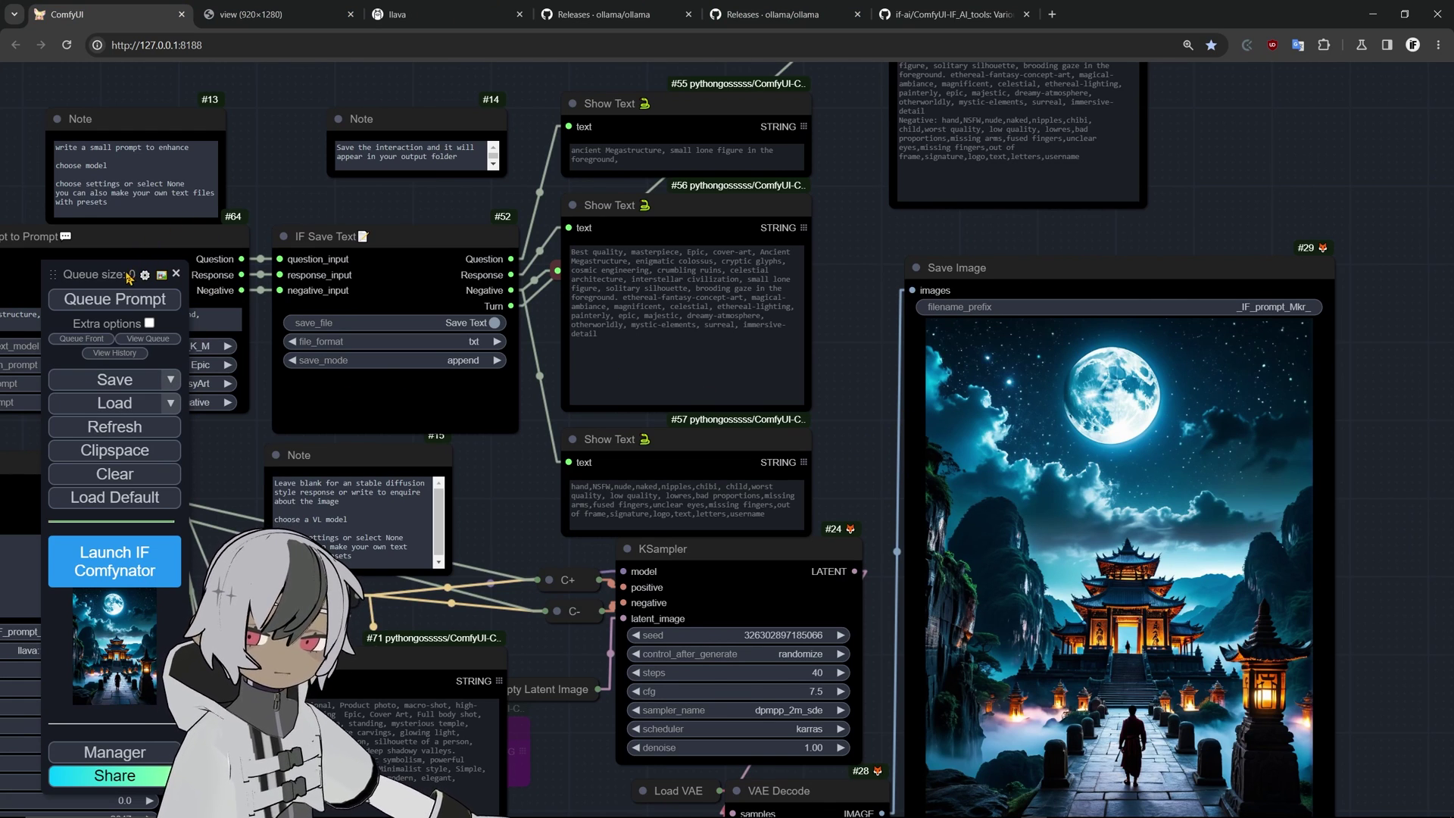
drag(129, 278, 955, 129)
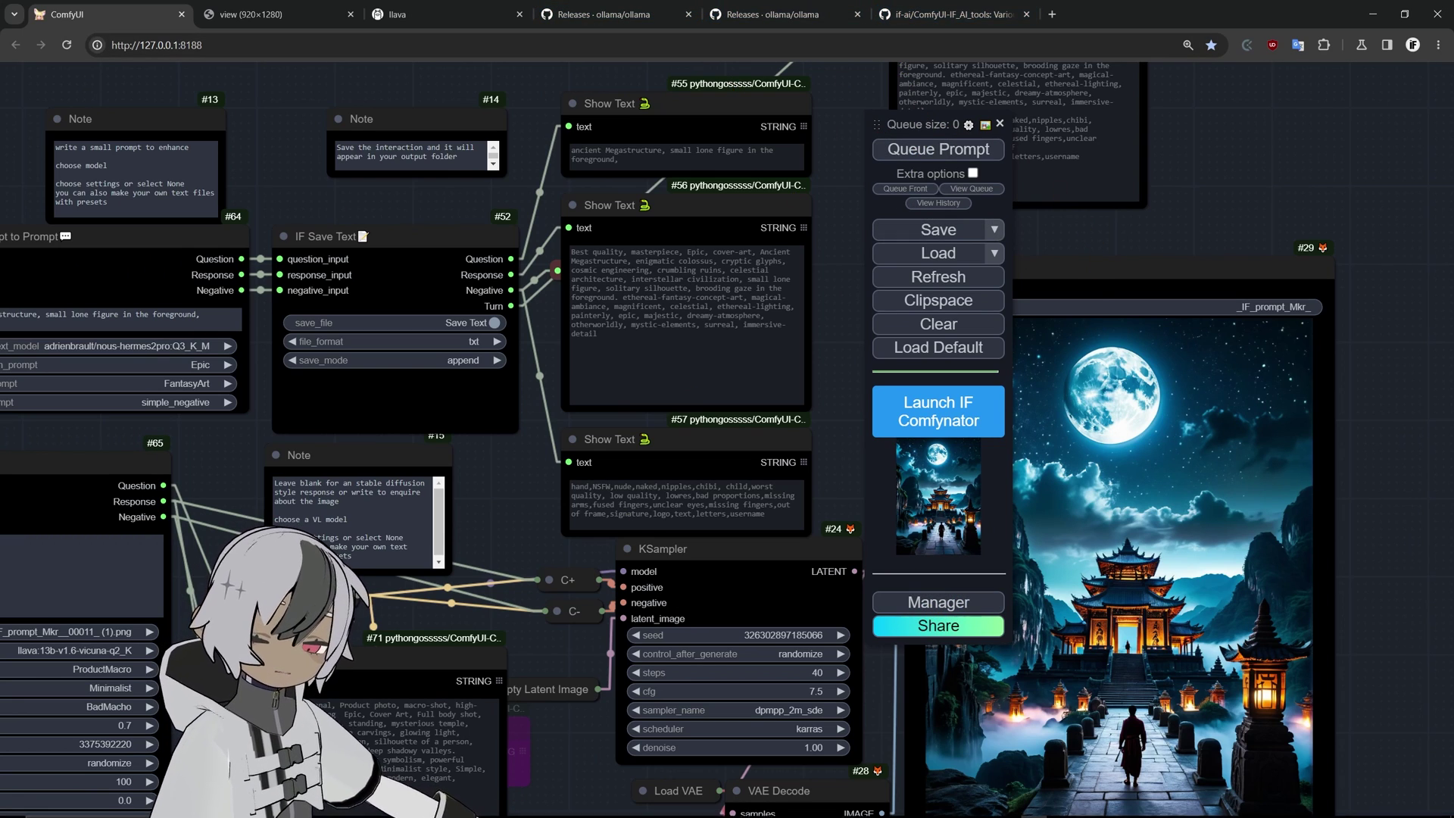
- Switch to File Explorer and open ComfyUI's custom_nodes folder
mouse_move(733, 814)
key(alt+Tab)
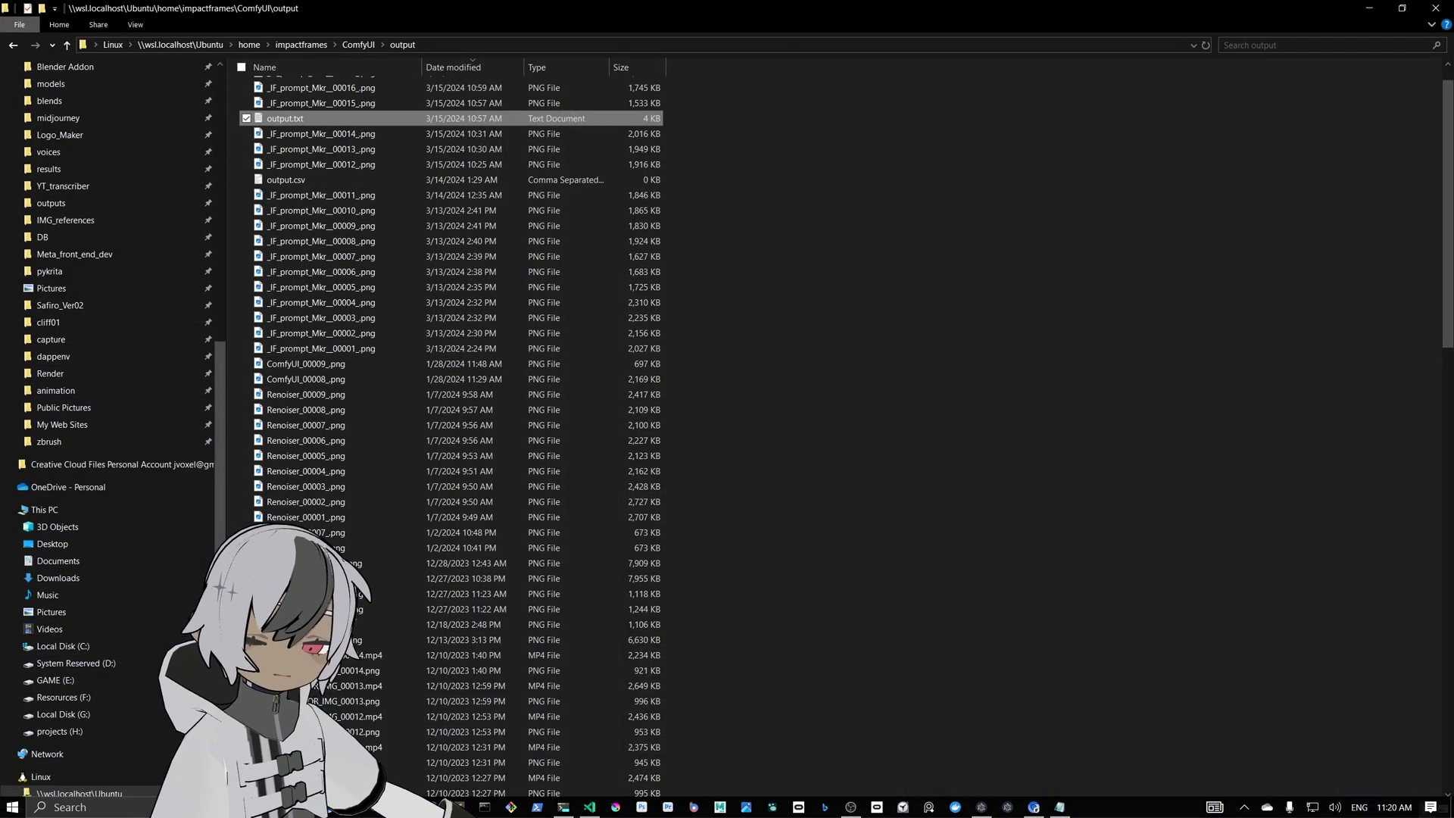
scroll(114, 227, up, 5)
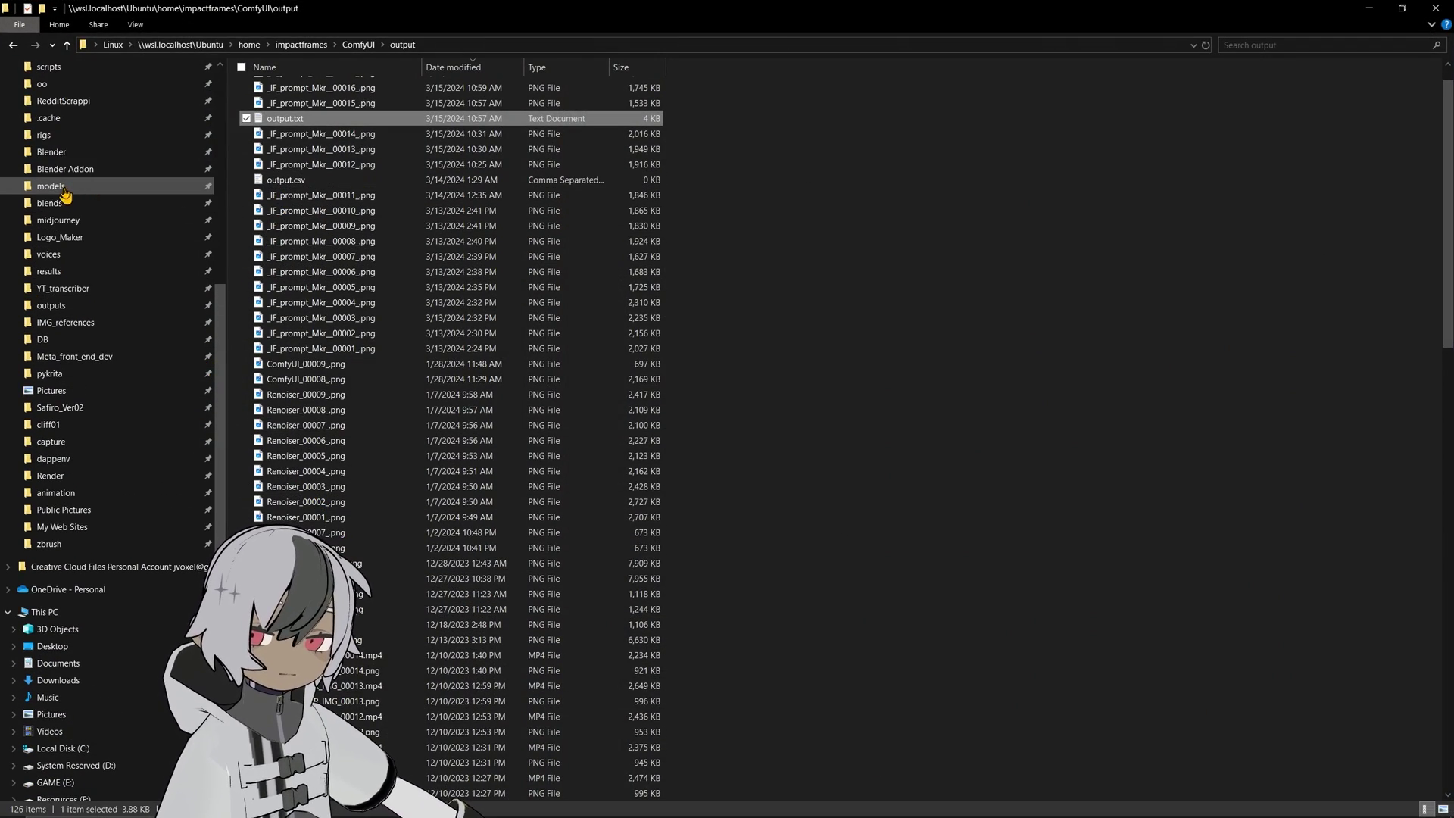
click(64, 118)
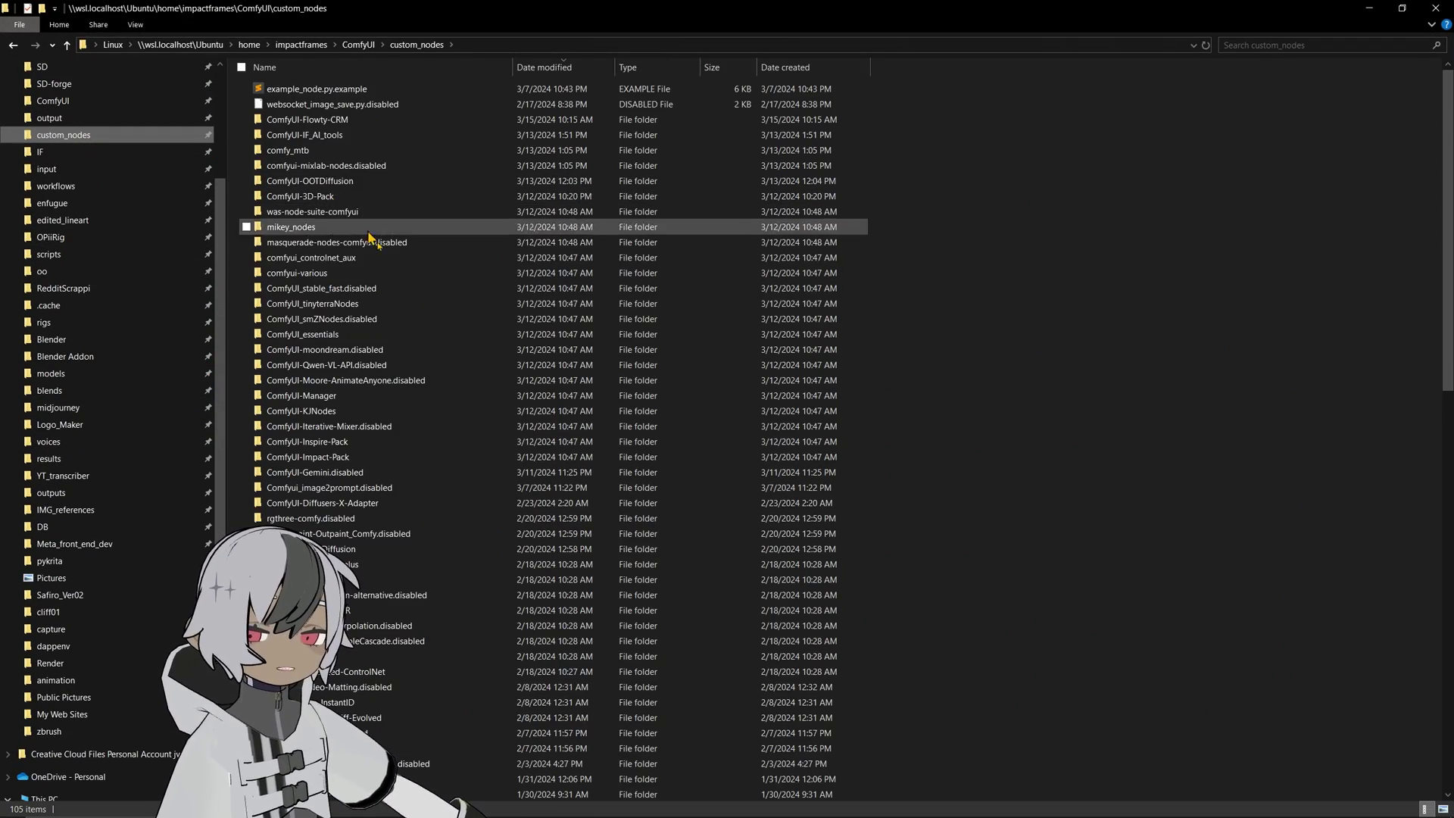
- Try a command prompt from the custom_nodes address bar, close it, then bring up the folder's PowerShell option
right_click(236, 163)
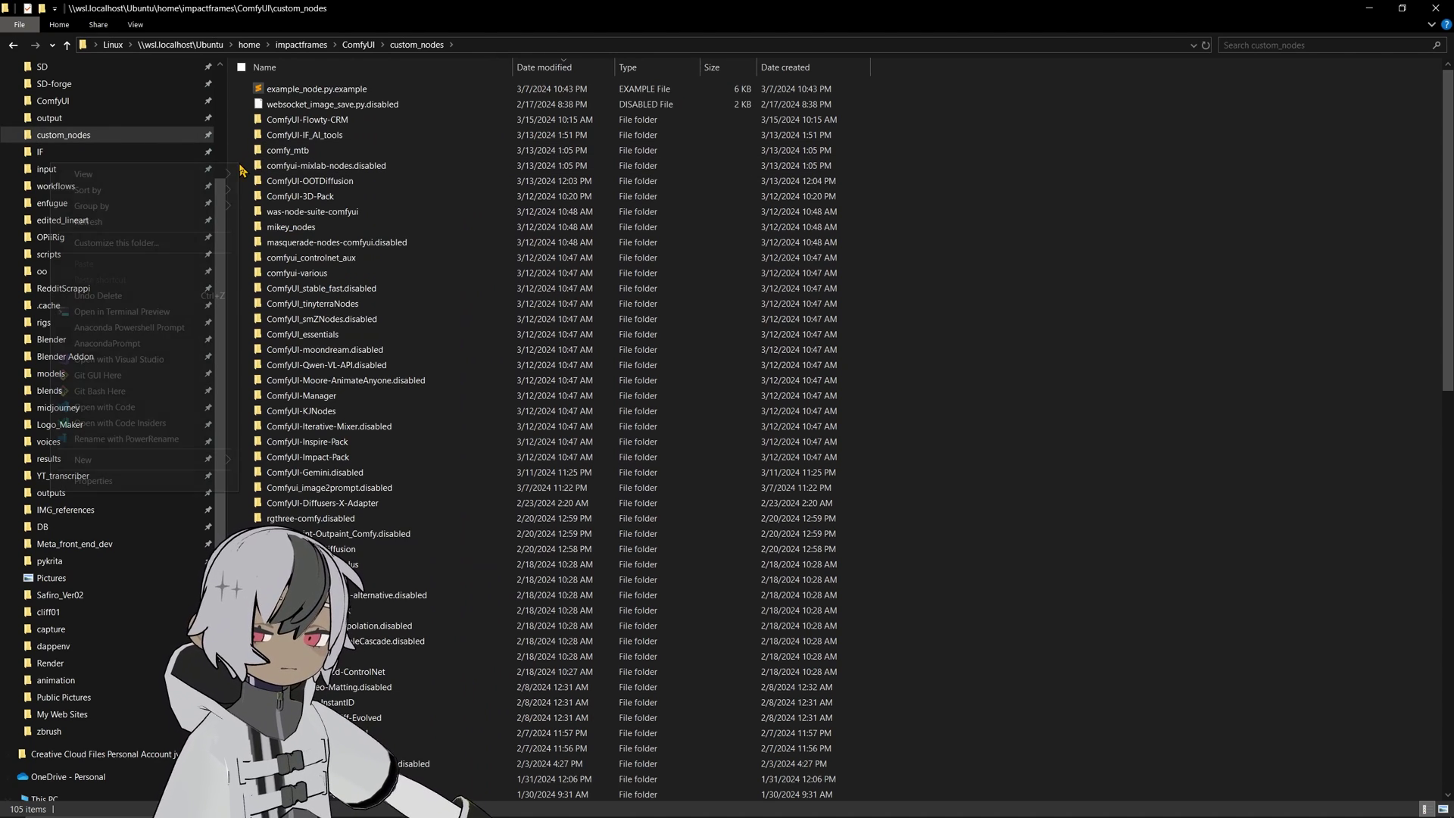
click(515, 45)
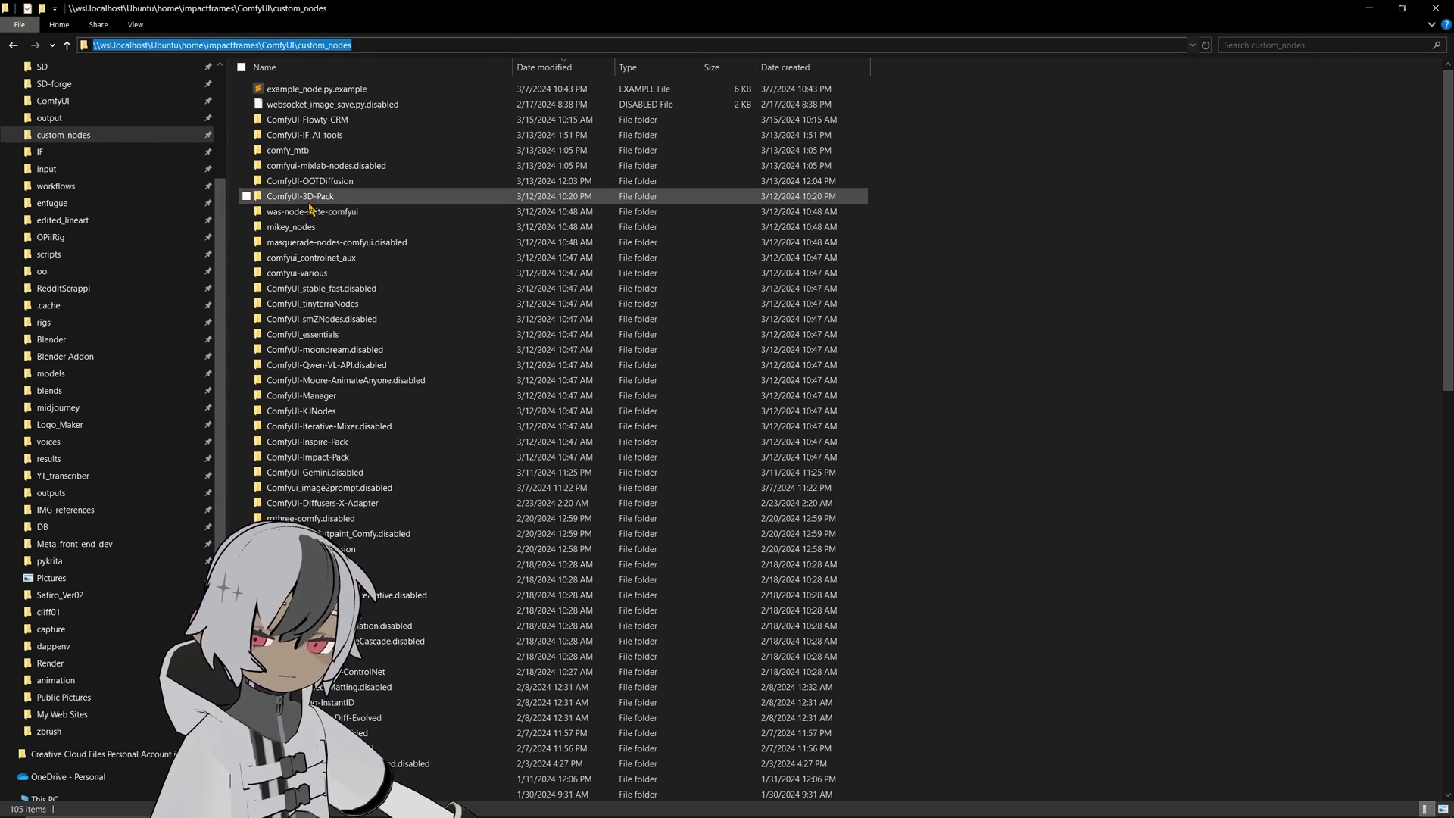
text(cmd)
key(Return)
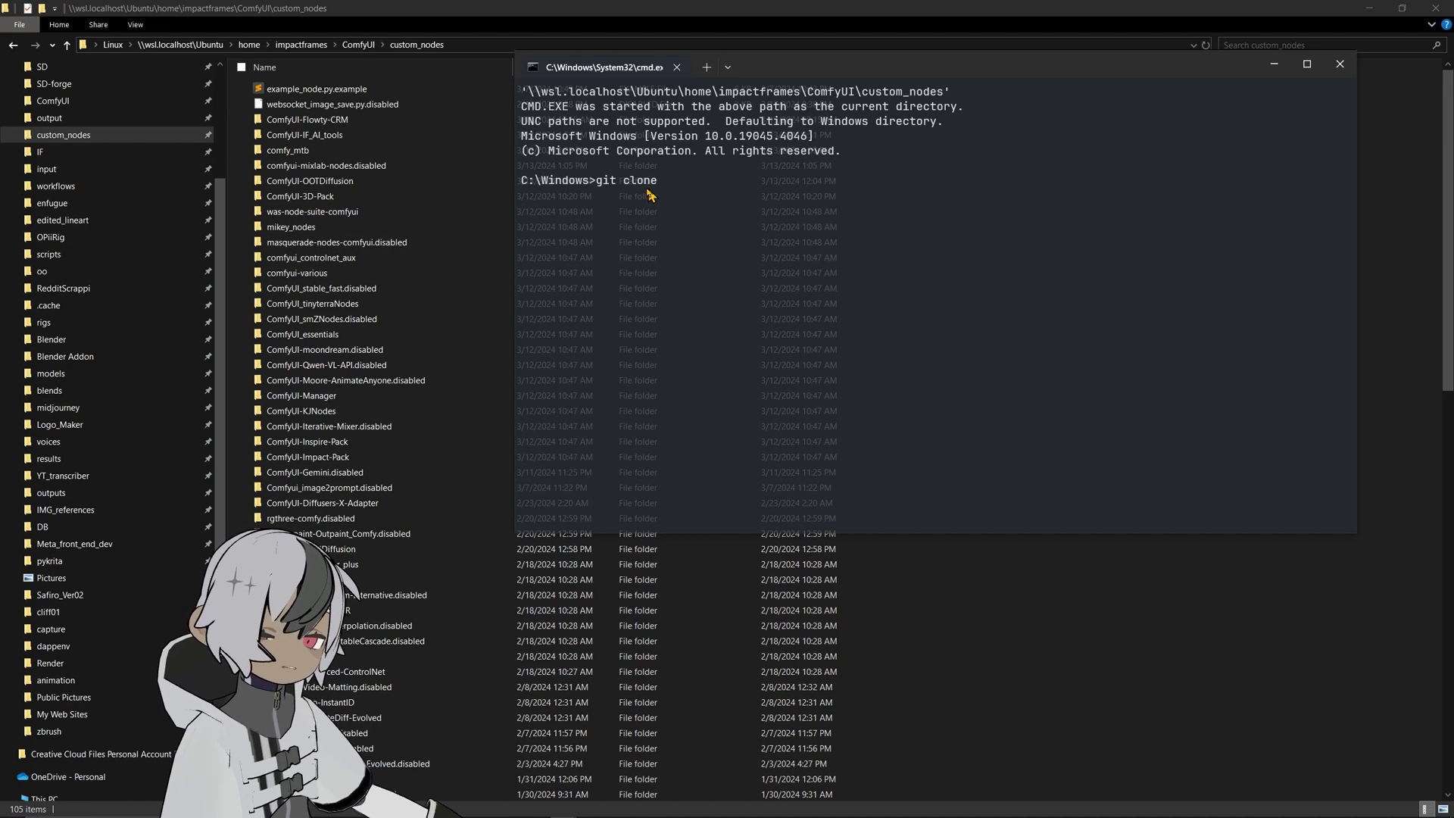
click(1341, 67)
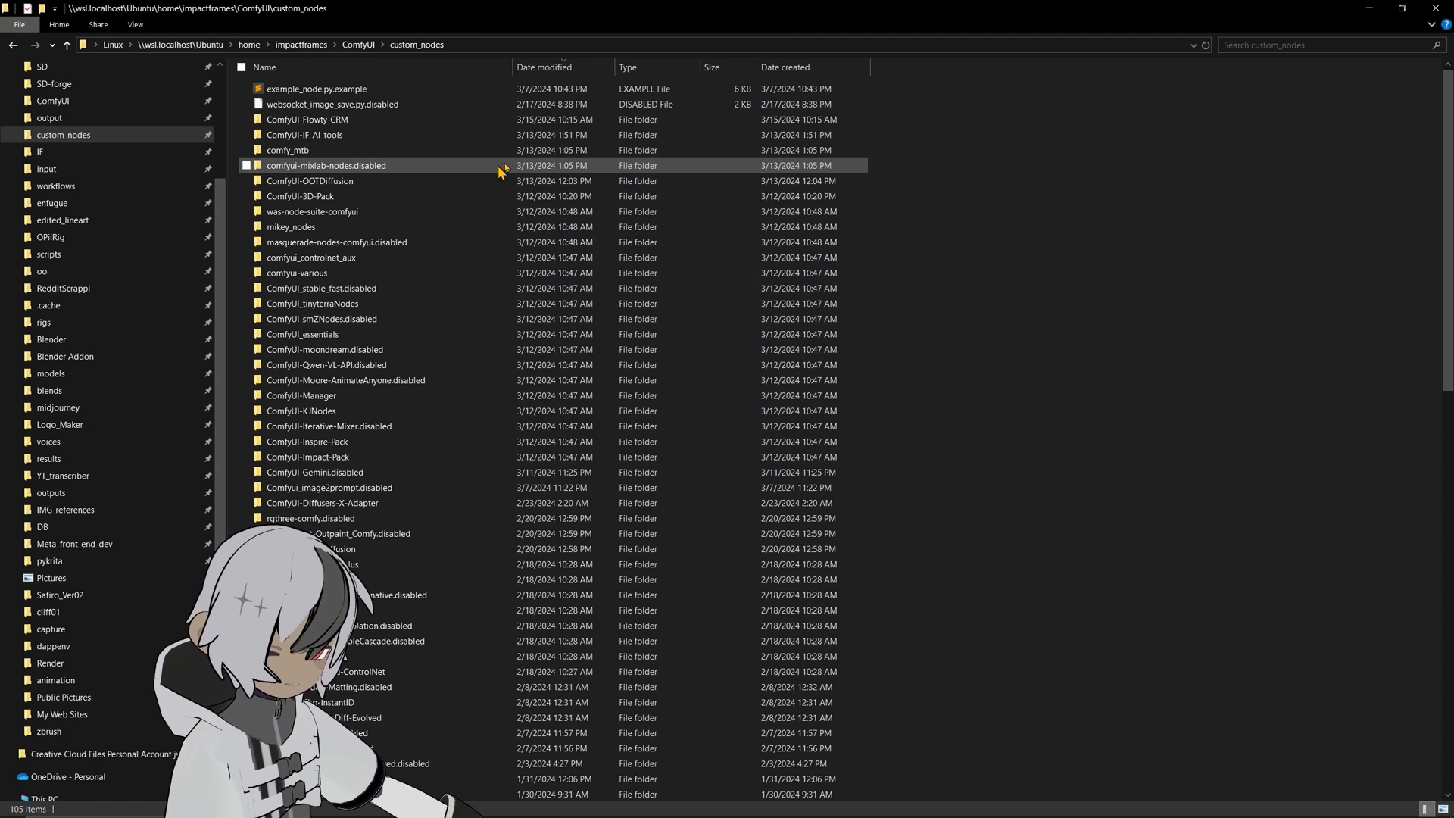
right_click(242, 197)
click(189, 237)
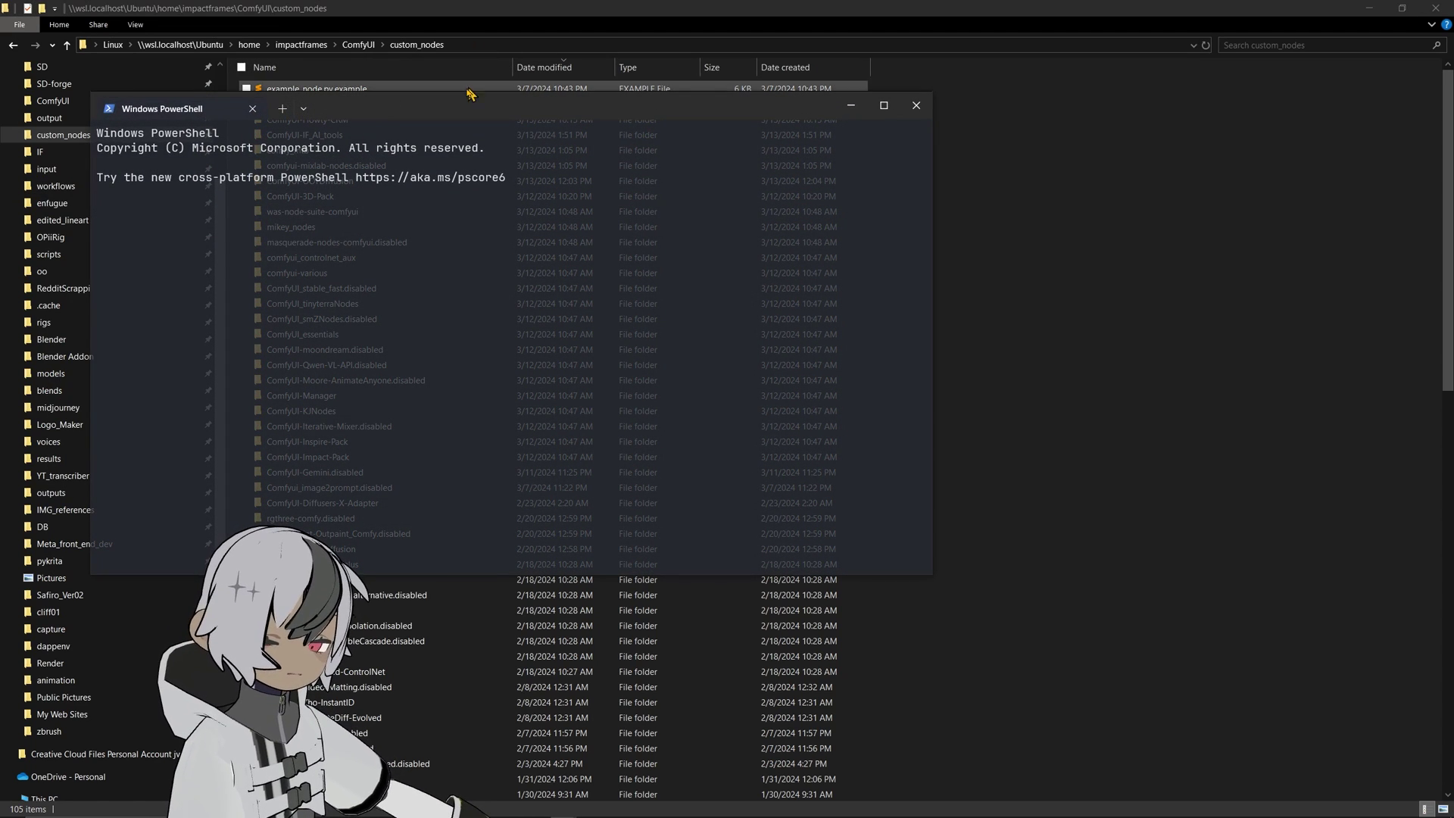
drag(443, 114, 979, 189)
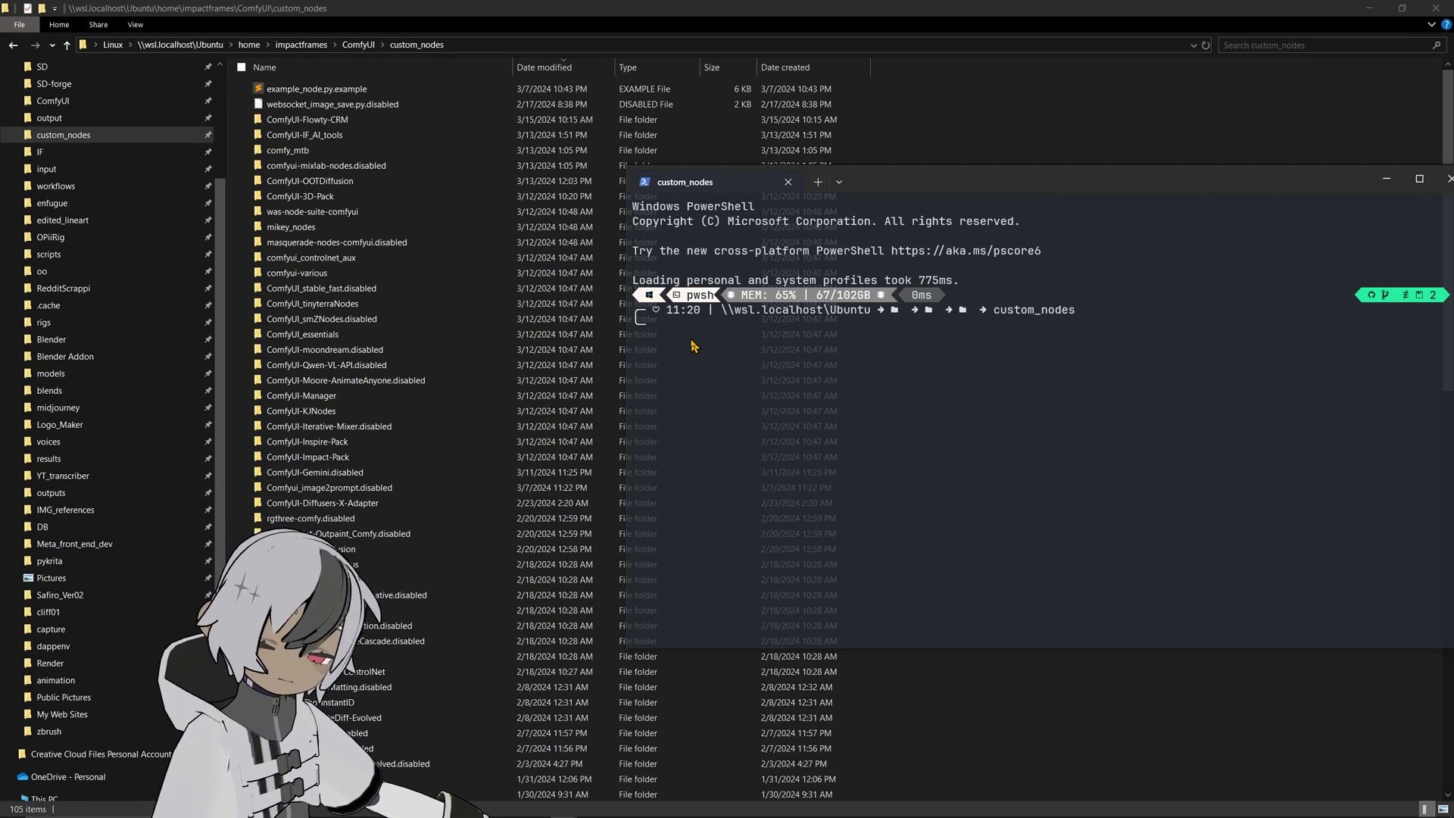
text(git)
key(Right)
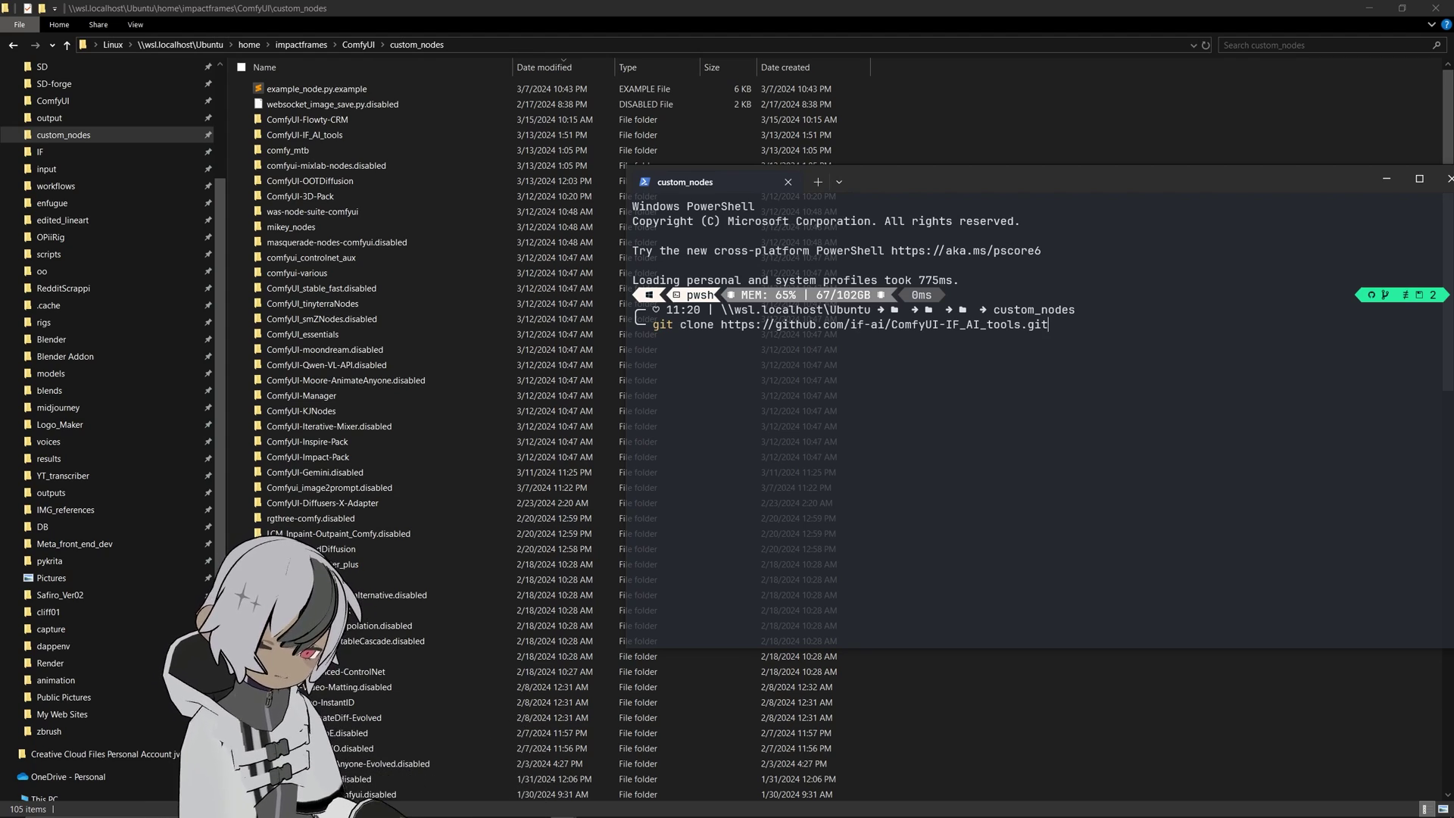
text(Z)
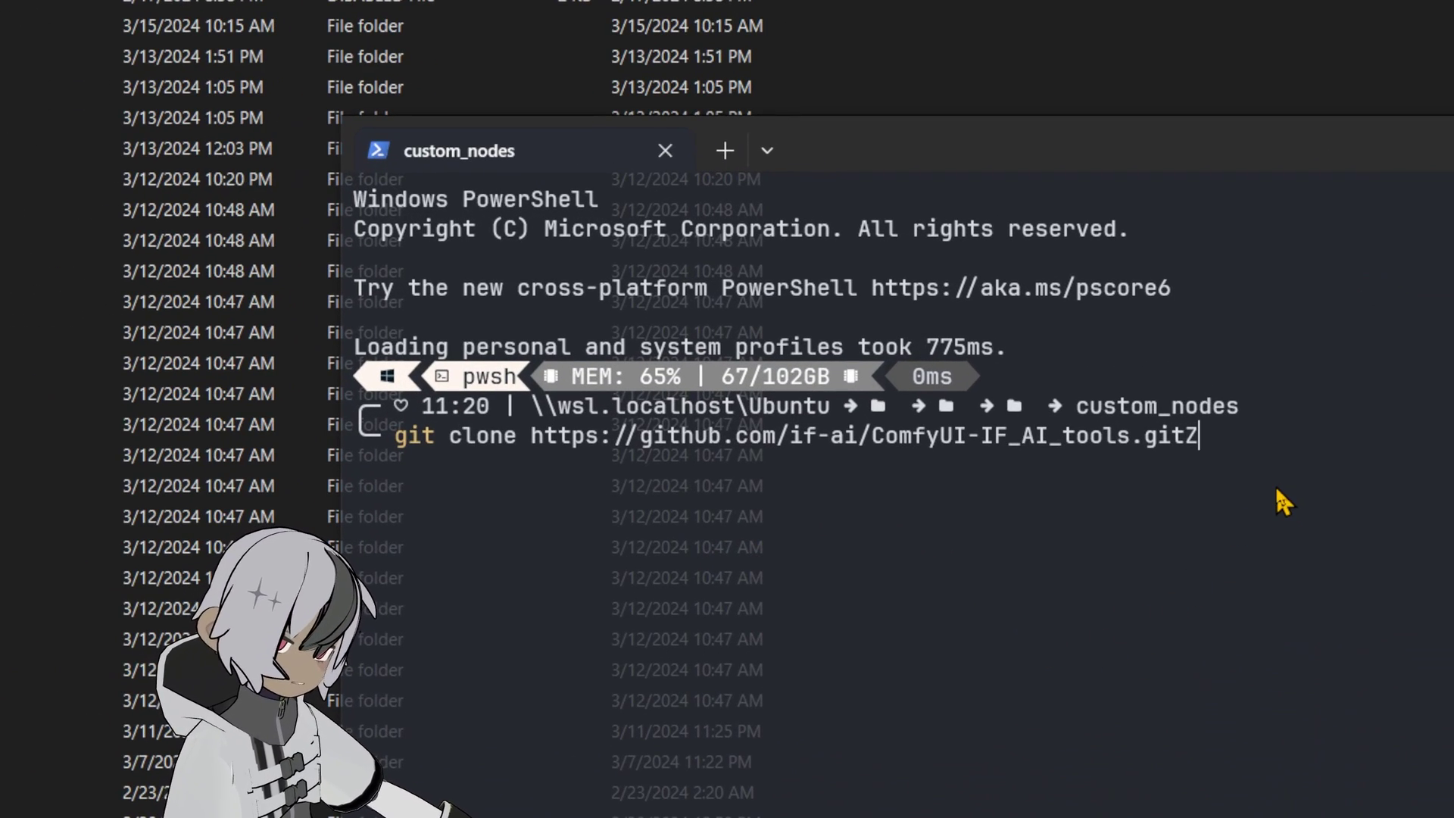
key(BackSpace)
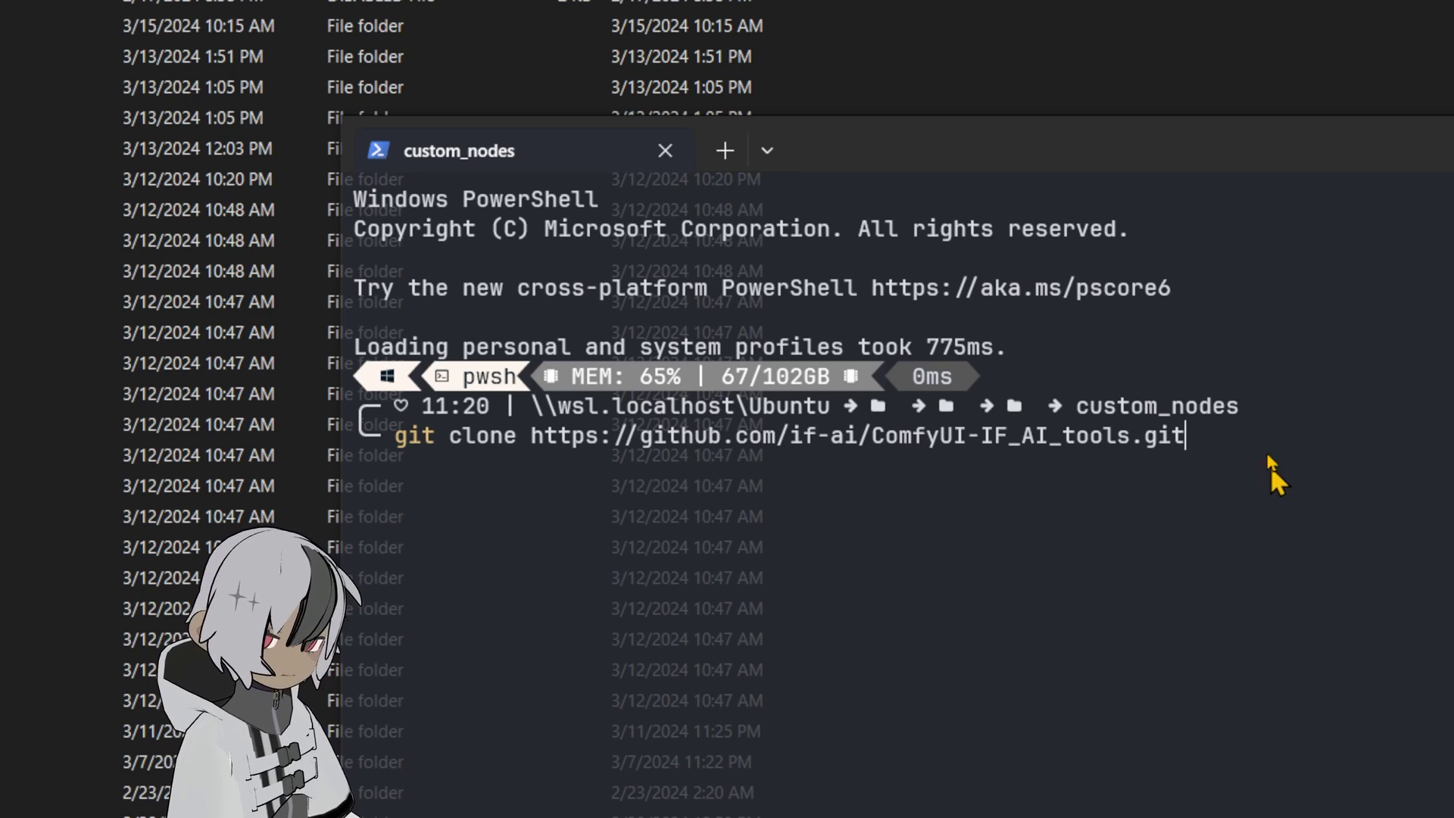
text(Z)
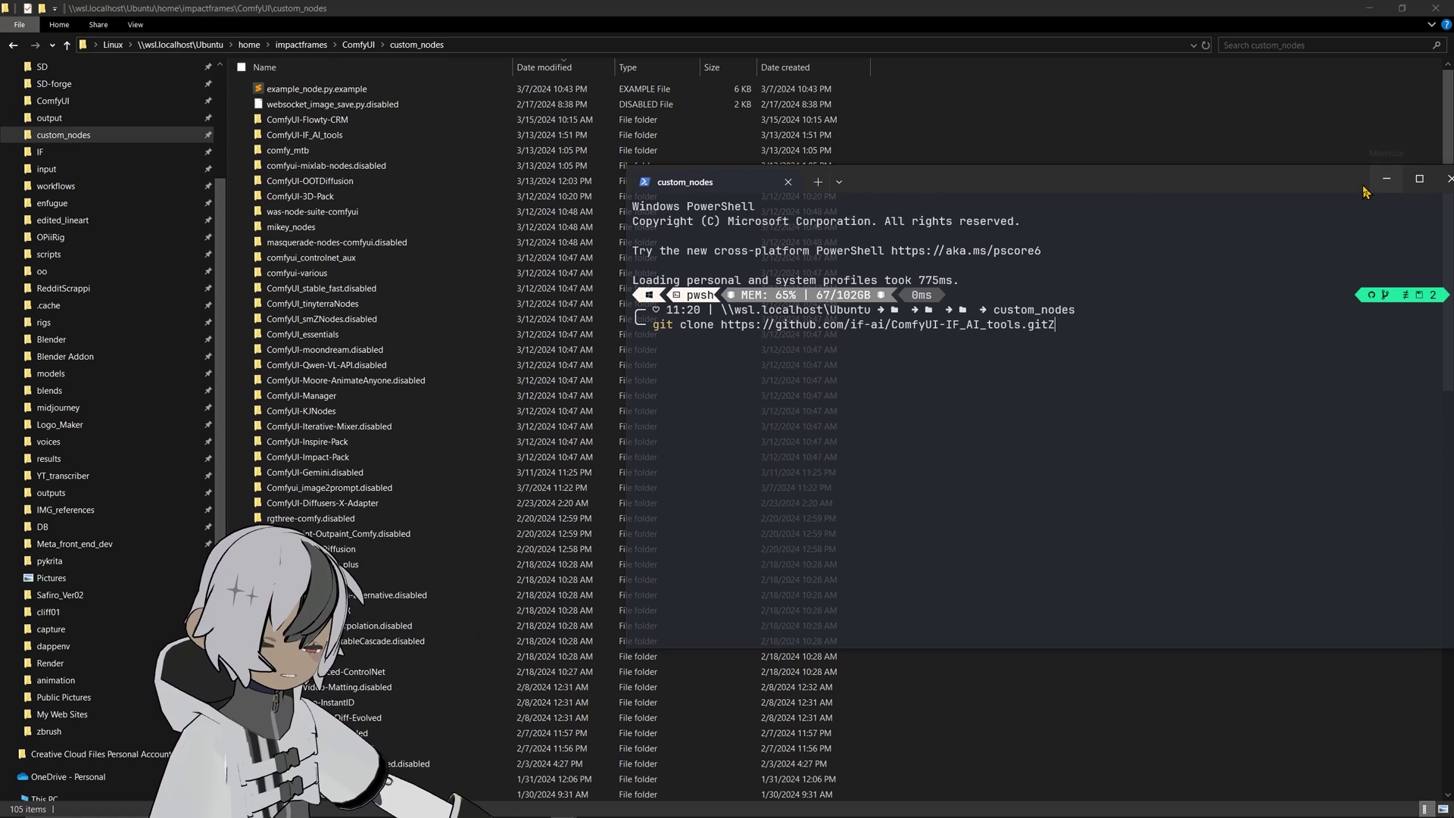
- Minimize PowerShell, go from ComfyUI into the output folder, and open output.txt
click(1385, 180)
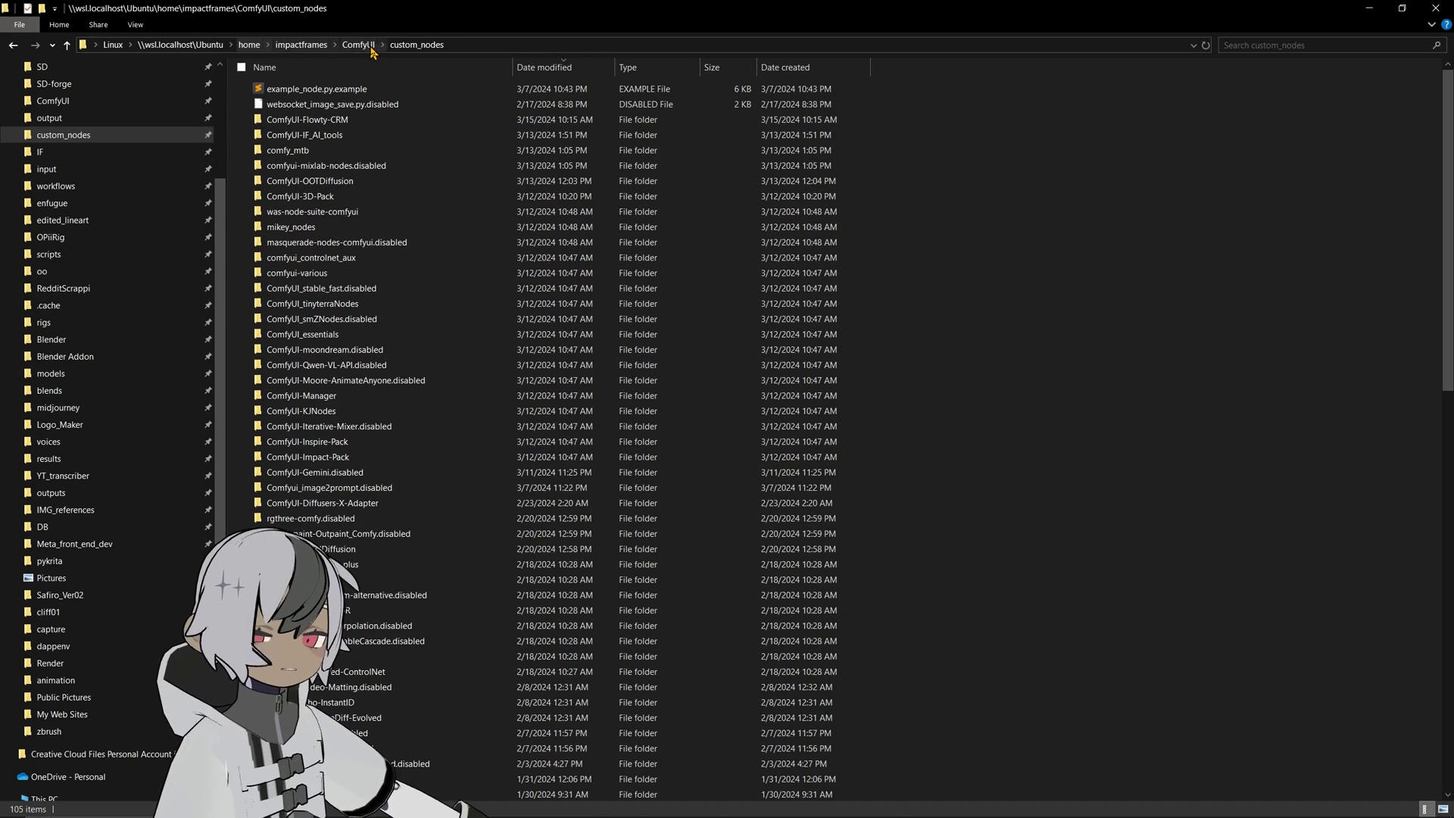
click(358, 45)
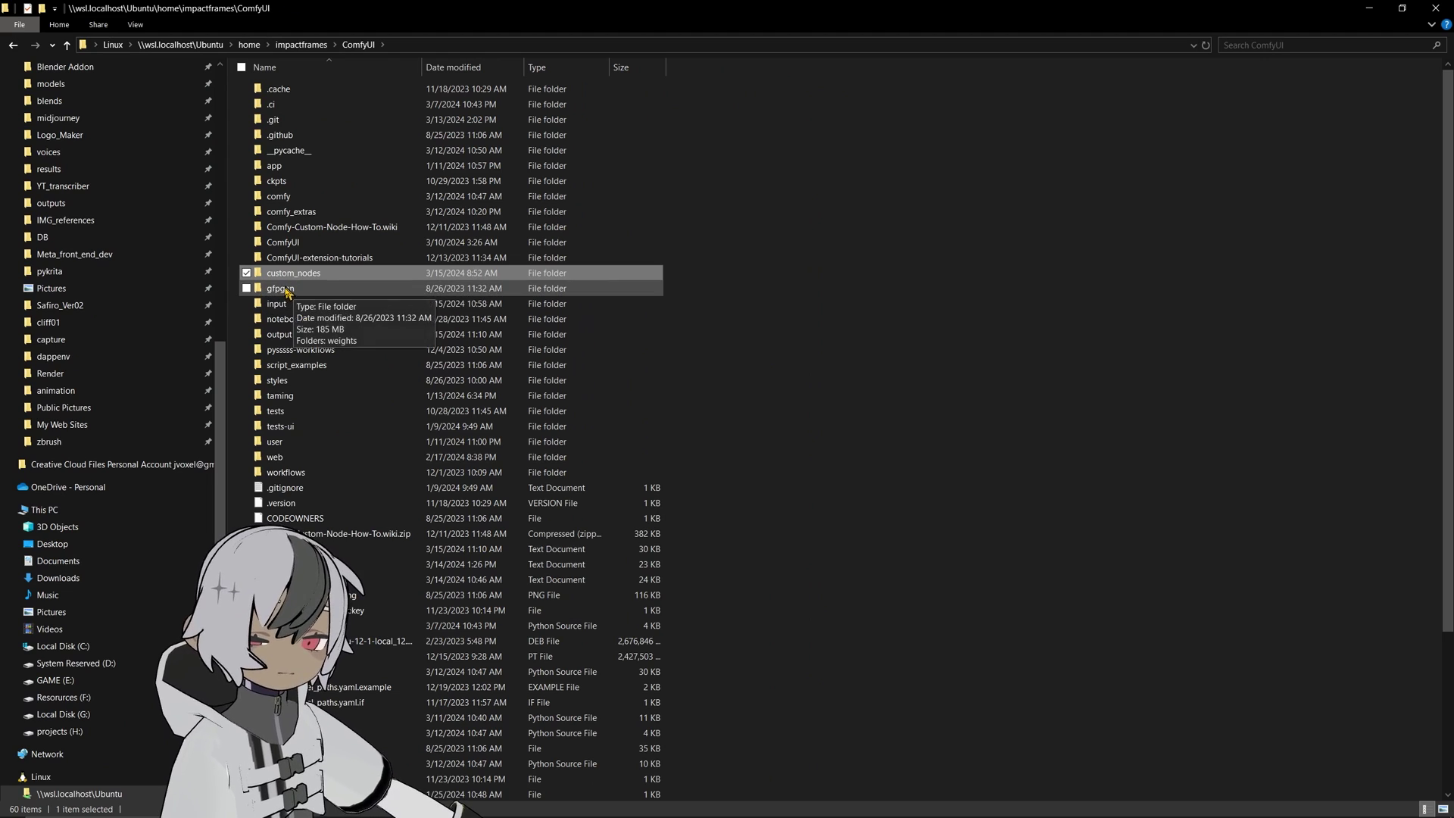
double_click(278, 335)
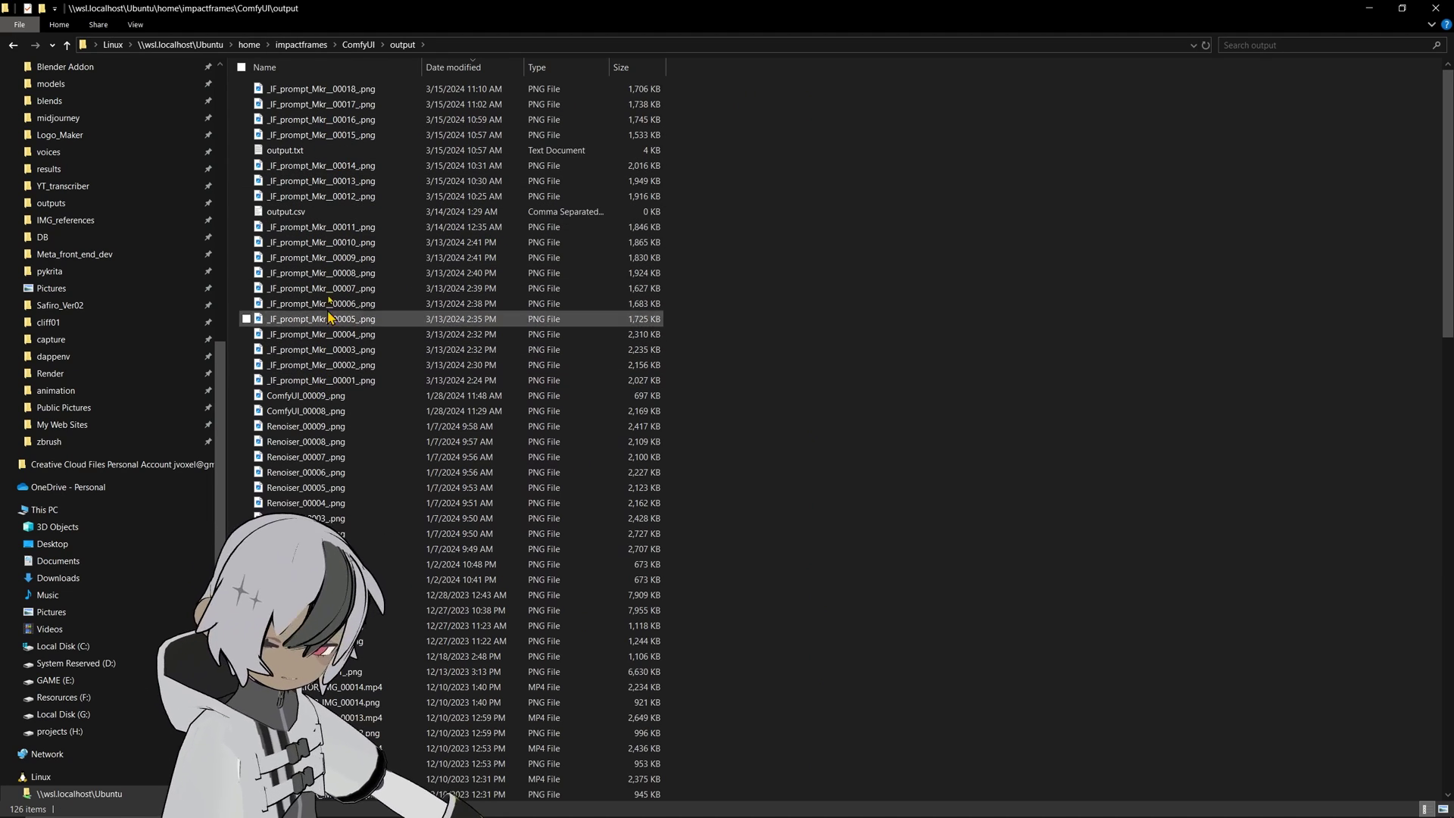
click(294, 151)
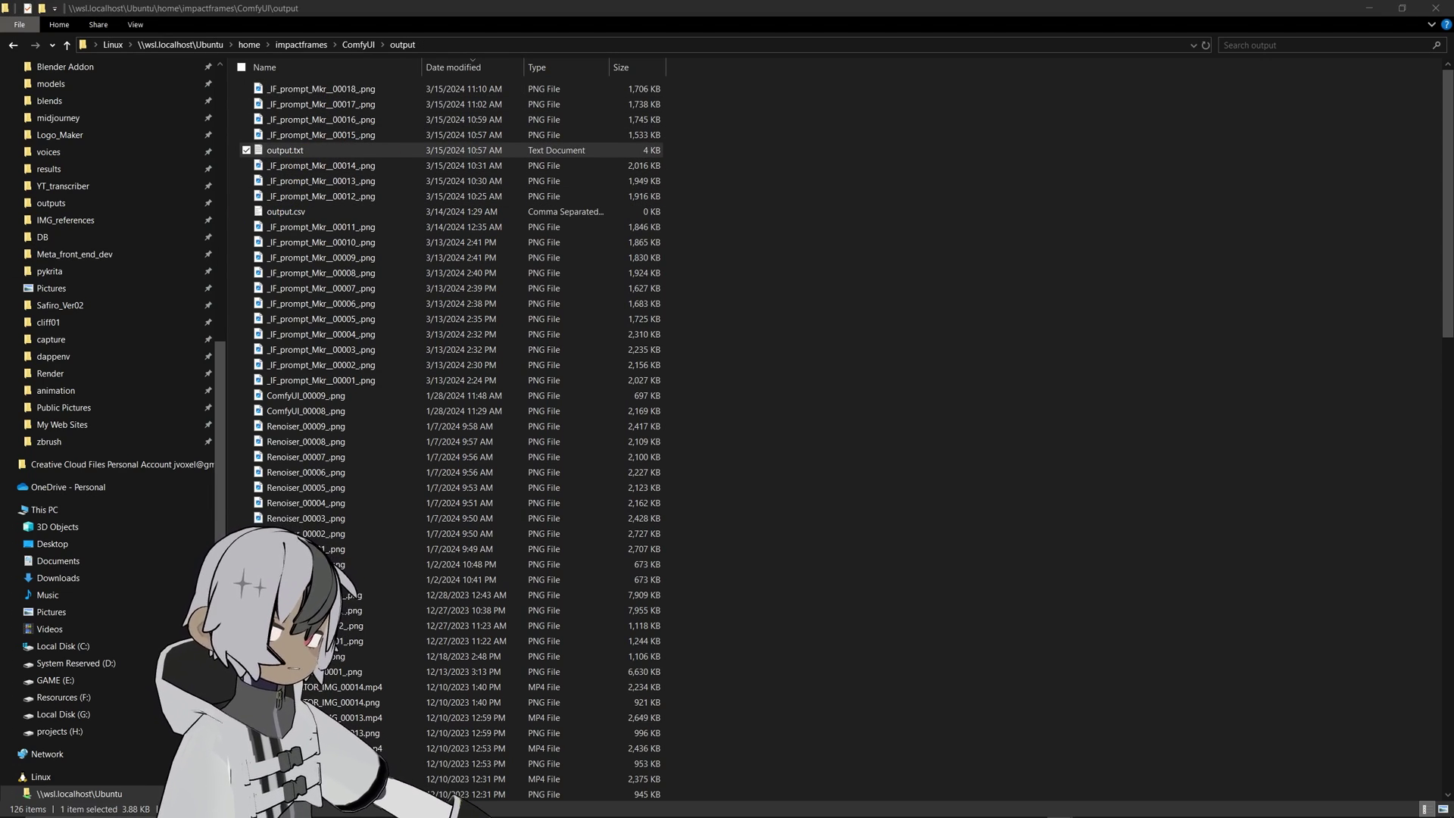
key(Return)
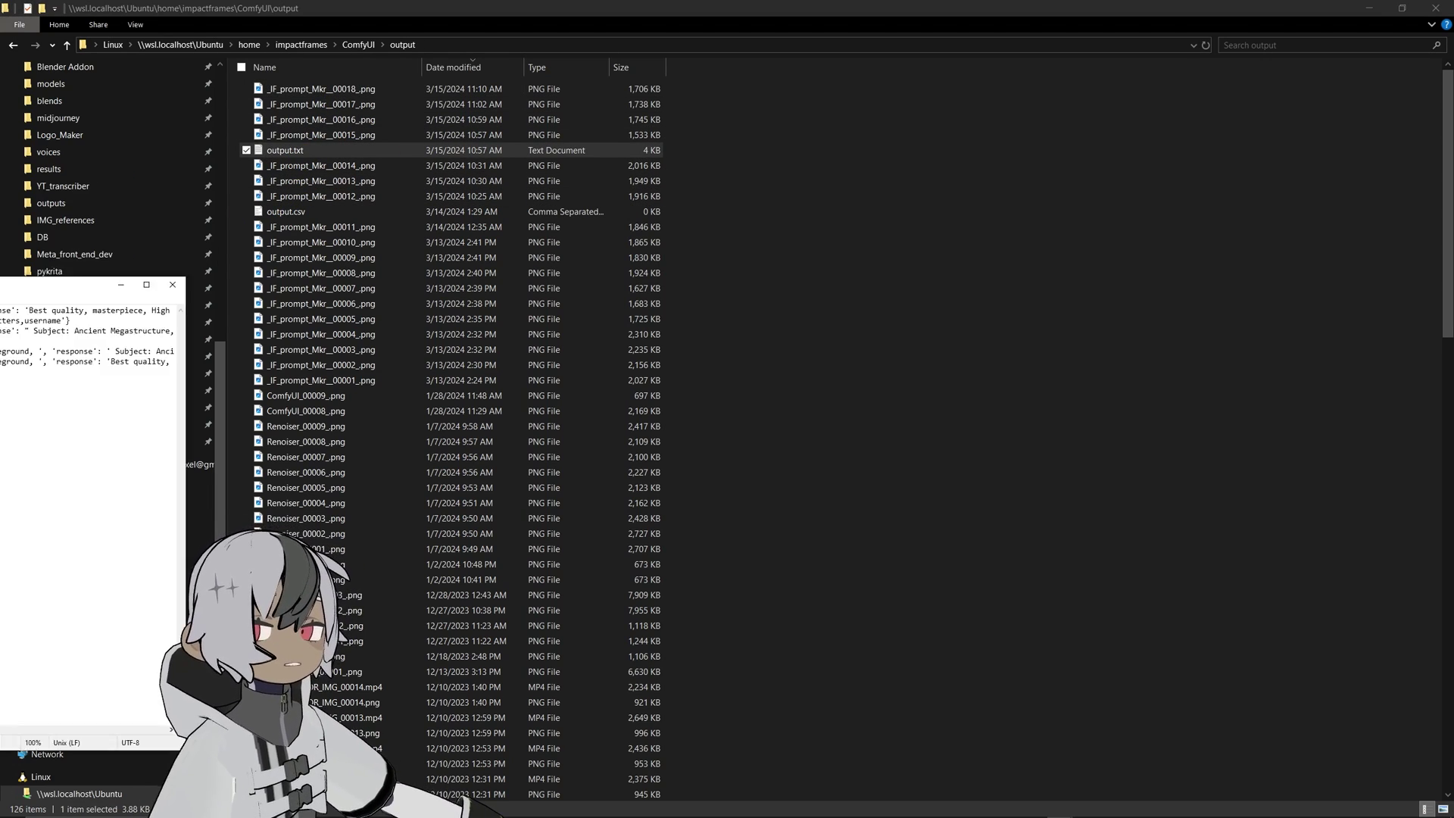
- Centre the Notepad window and scroll sideways through the four saved Ancient Megastructure prompt entries
drag(0, 294, 1439, 193)
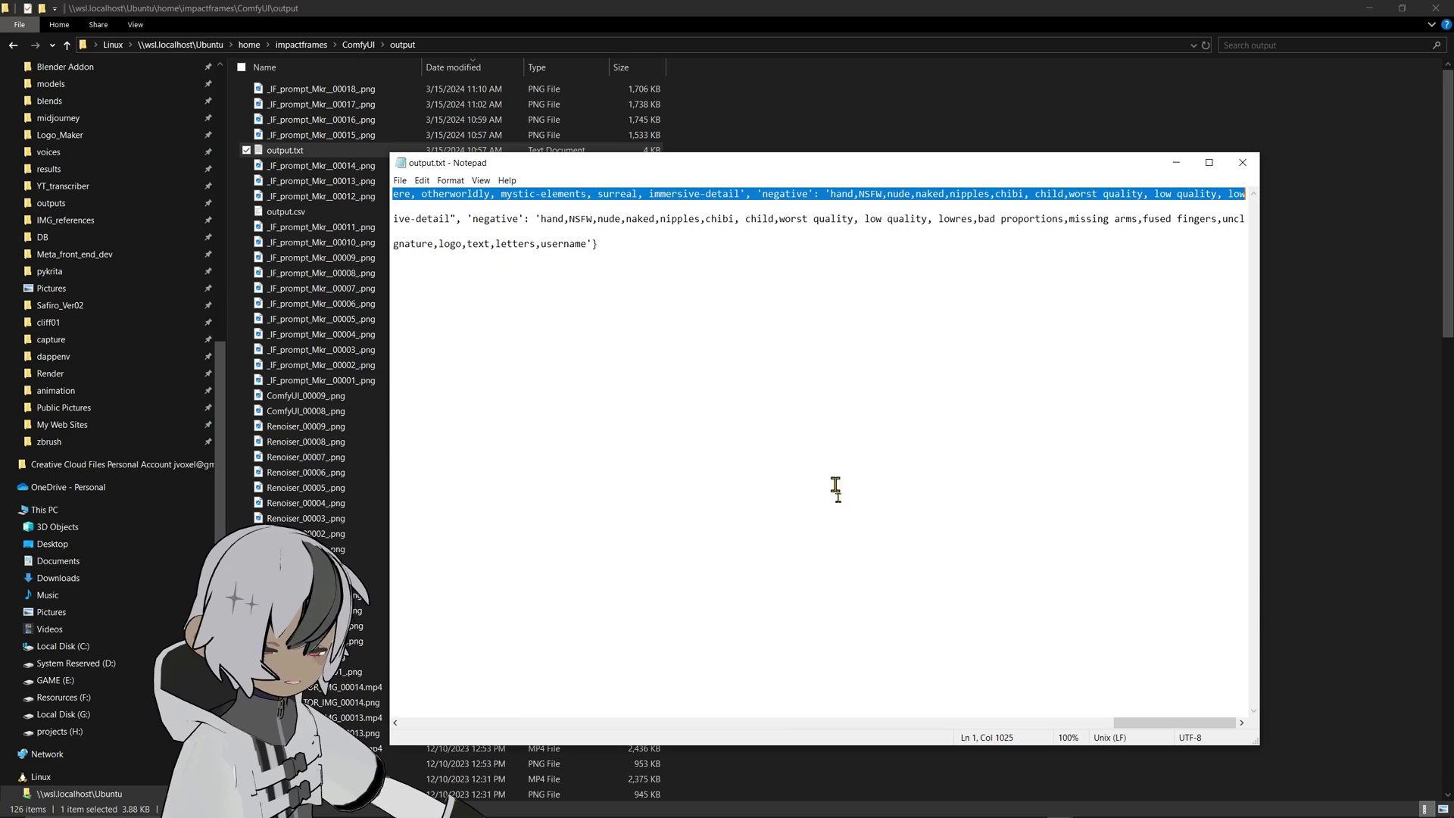
drag(1166, 722, 344, 689)
drag(455, 672, 386, 723)
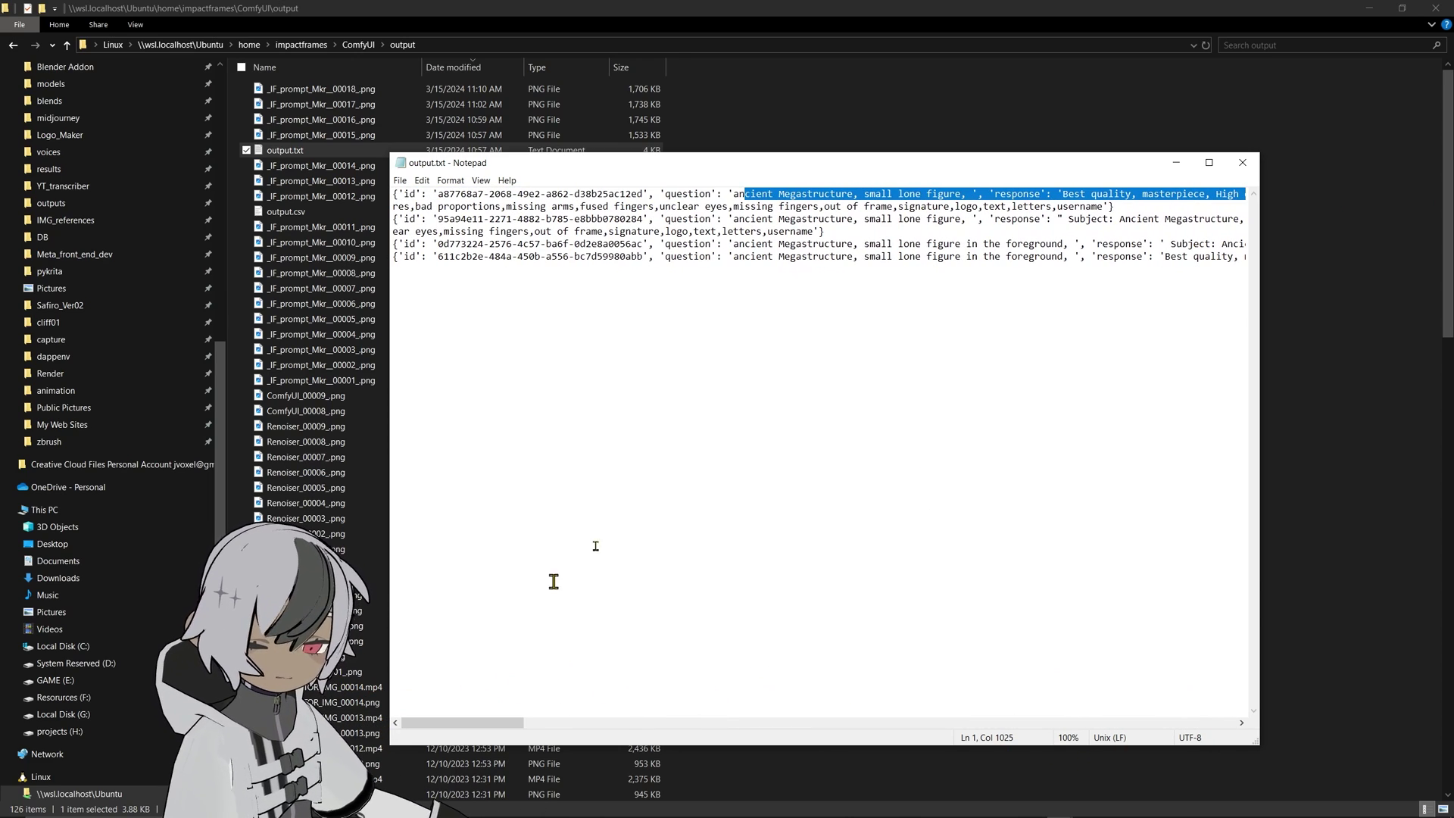